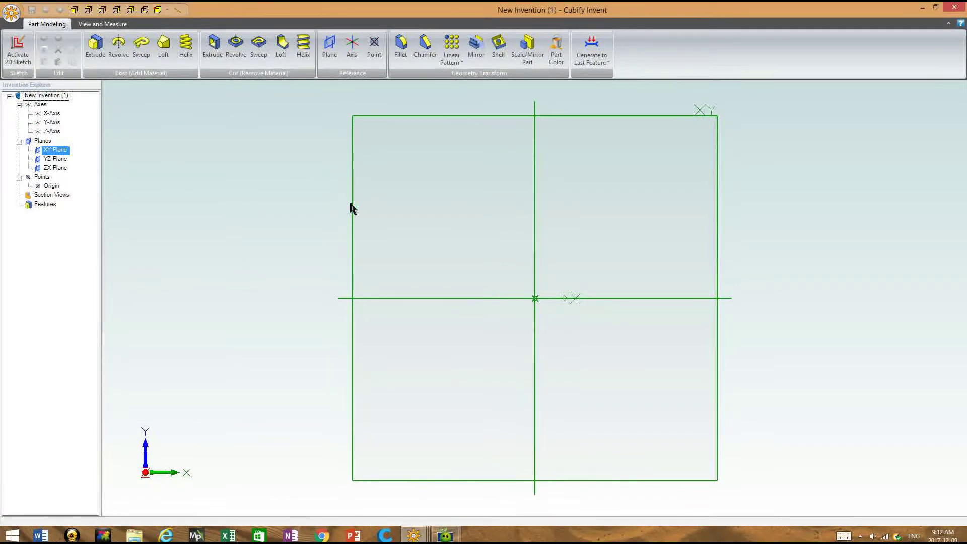
- On the XY plane, sketch a six-sided polygon around an inner helper circle of about 36 radius, centred on the origin
{"action": "left_click", "coordinate": [341, 233]}
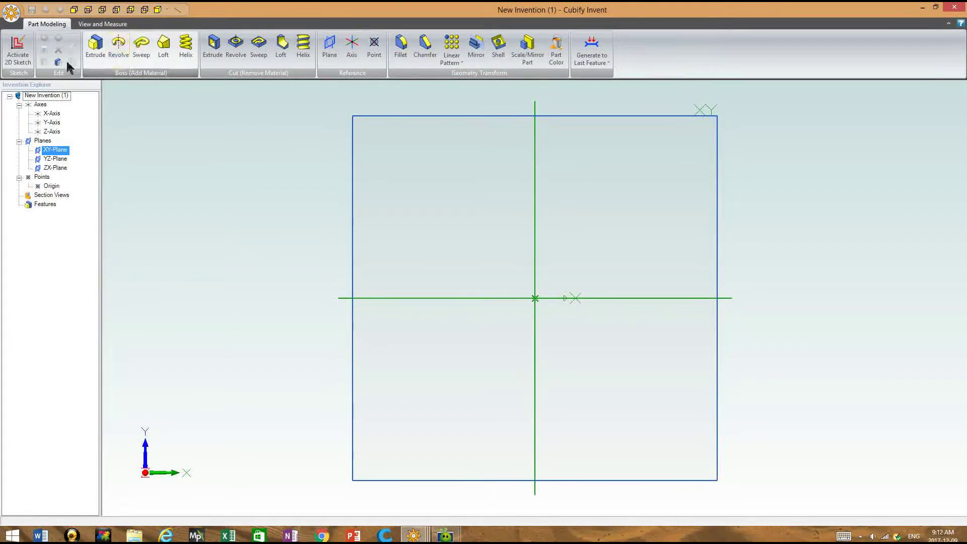
{"action": "left_click", "coordinate": [20, 56]}
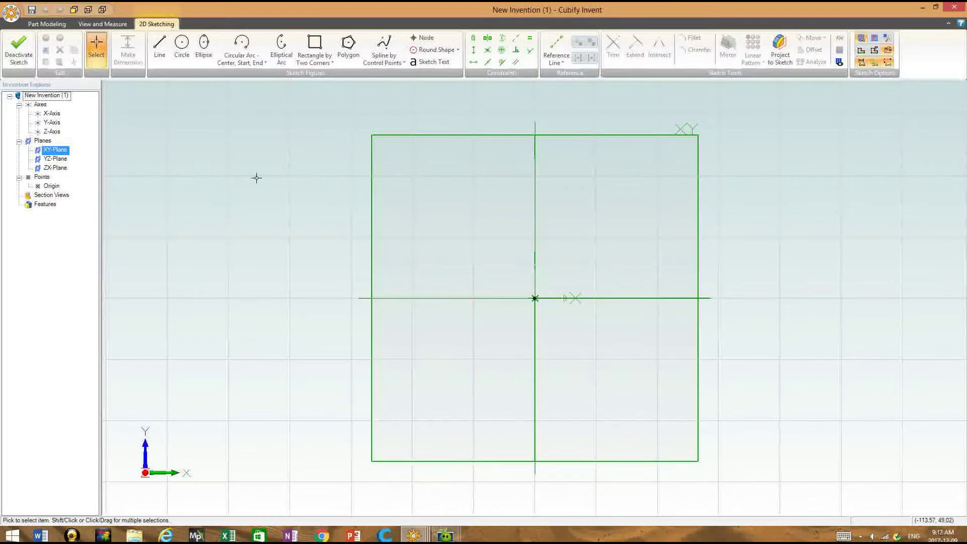
{"action": "left_click", "coordinate": [348, 48]}
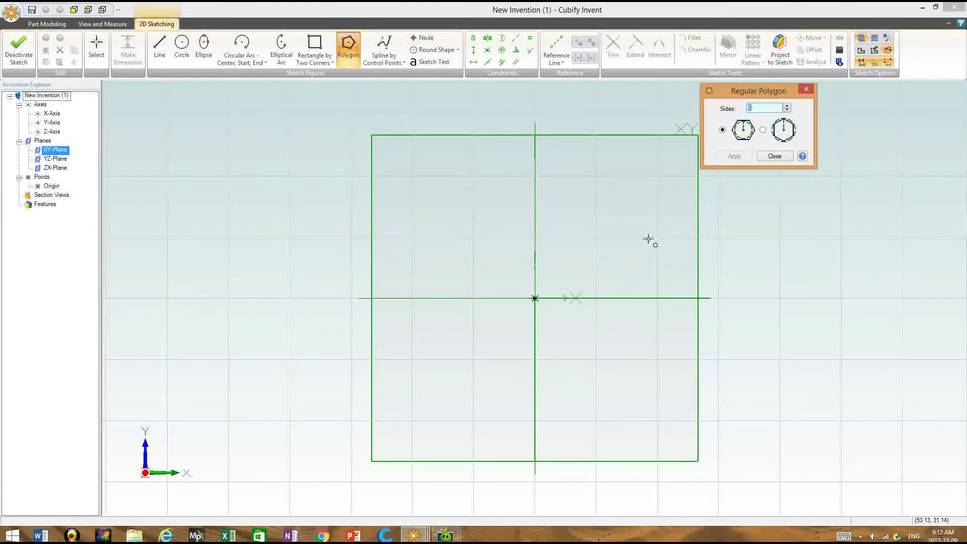
{"action": "left_click", "coordinate": [534, 298]}
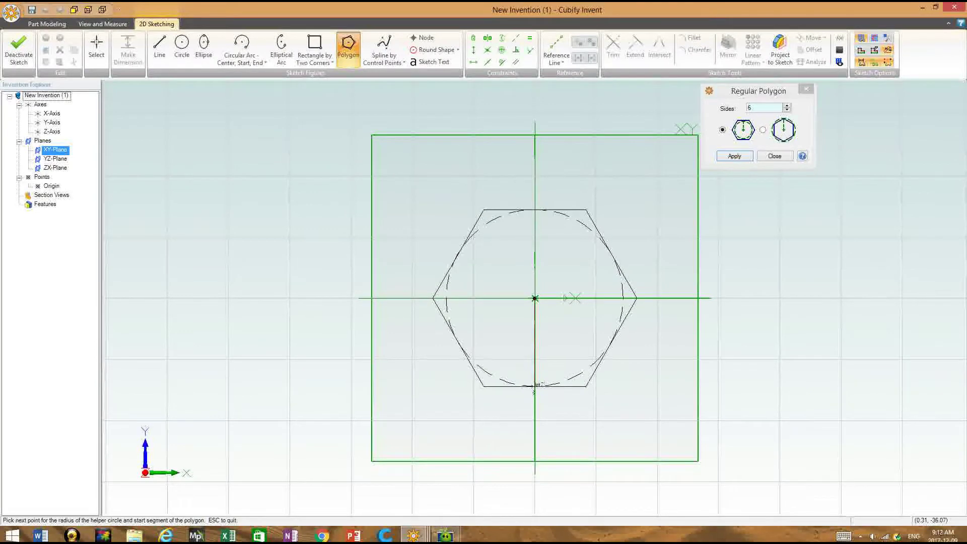
{"action": "left_click", "coordinate": [534, 384]}
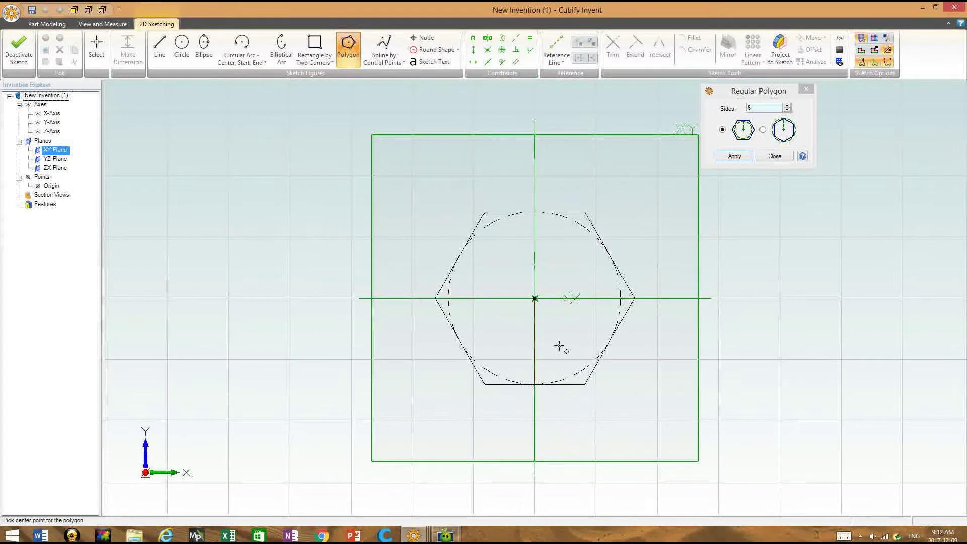
{"action": "left_click", "coordinate": [728, 155]}
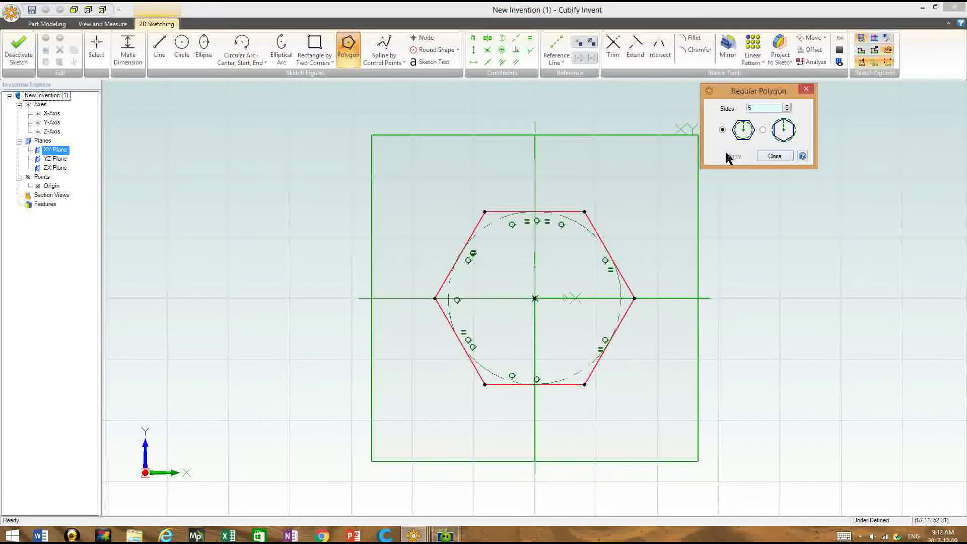
{"action": "left_click", "coordinate": [774, 156]}
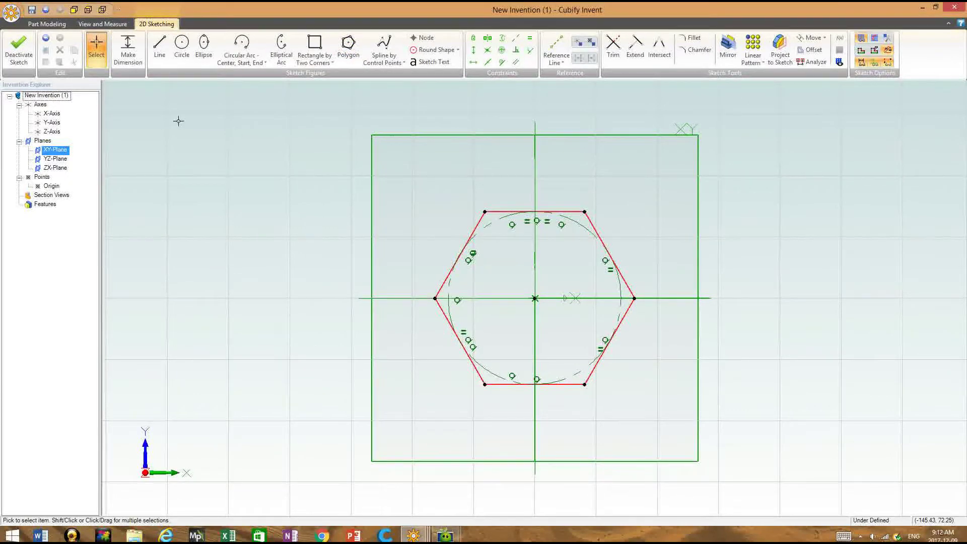
- Copy the complete hexagon with its helper circle and close the sketch
{"action": "left_click_drag", "start_coordinate": [408, 182], "coordinate": [669, 431]}
{"action": "right_click", "coordinate": [617, 268]}
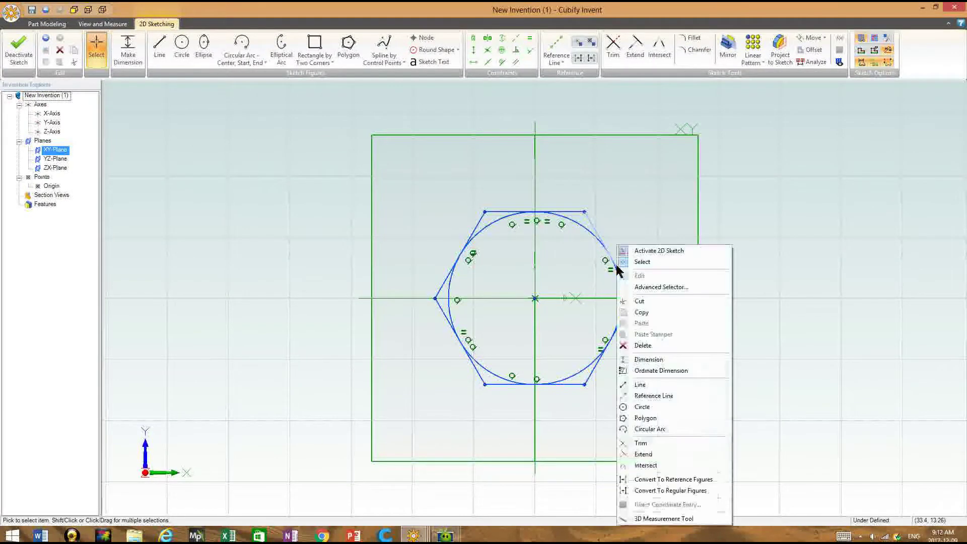
{"action": "left_click", "coordinate": [642, 312]}
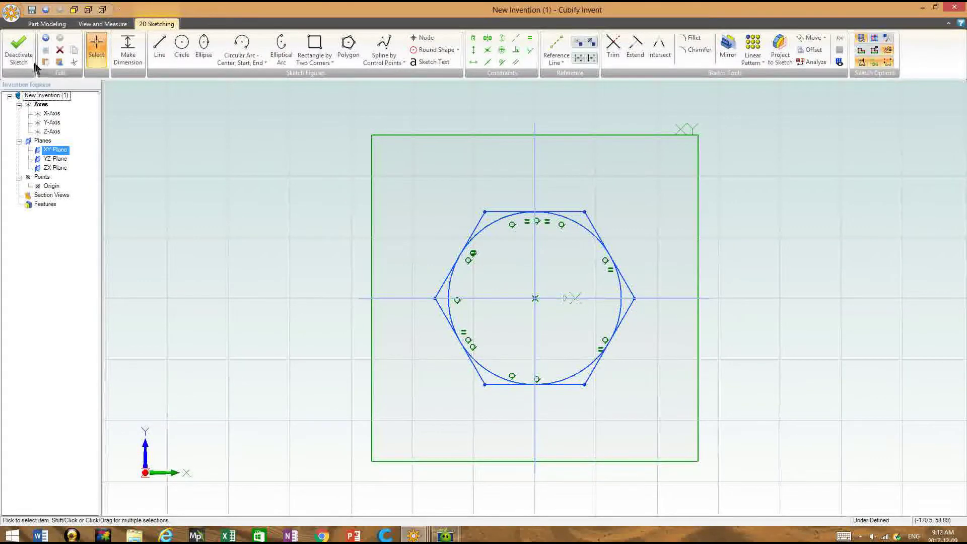
{"action": "left_click", "coordinate": [30, 64]}
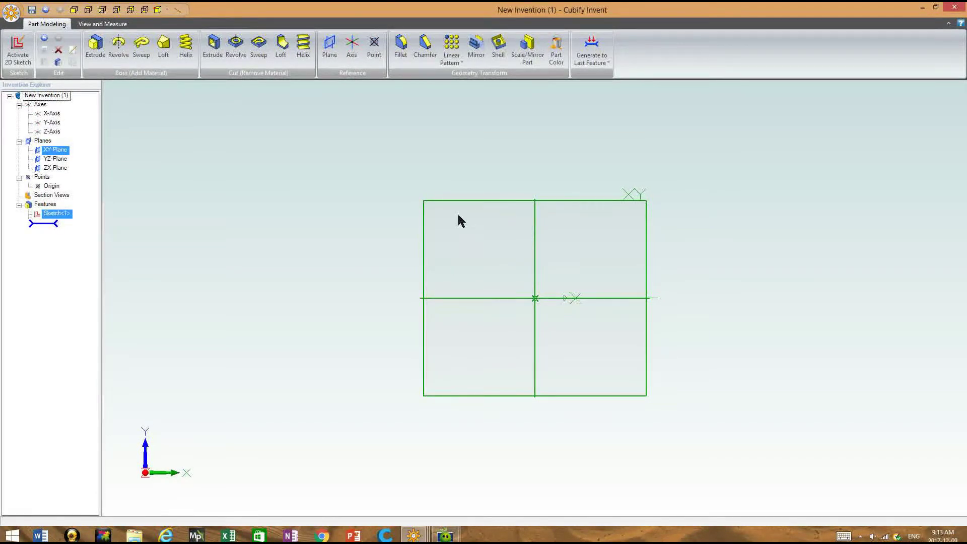
- Turn on the visibility of sketches in the workspace
{"action": "left_click", "coordinate": [103, 25]}
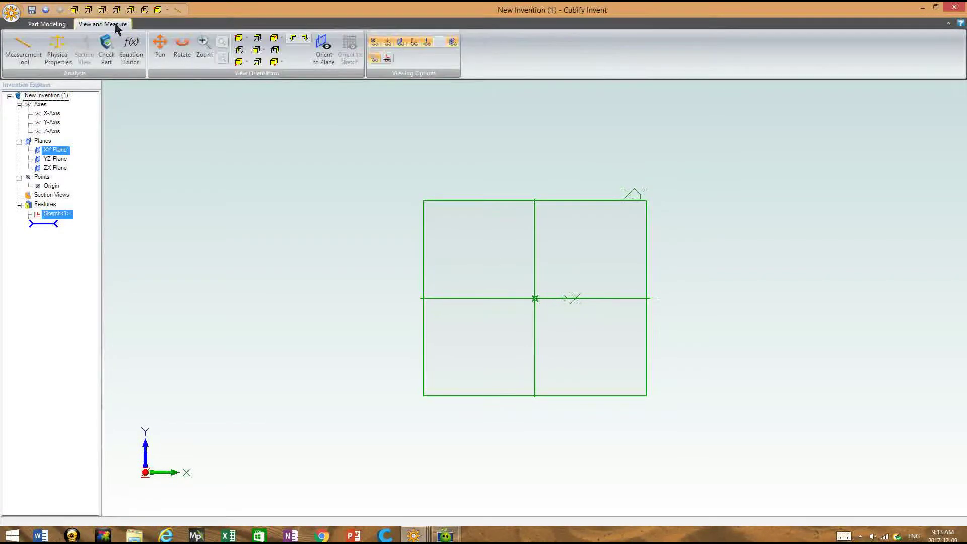
{"action": "left_click", "coordinate": [388, 59]}
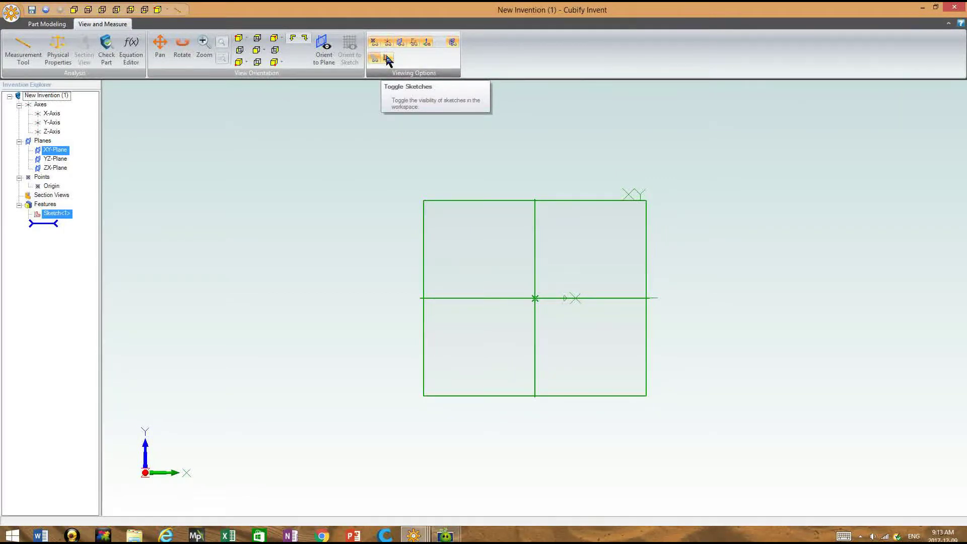
{"action": "left_click", "coordinate": [389, 59]}
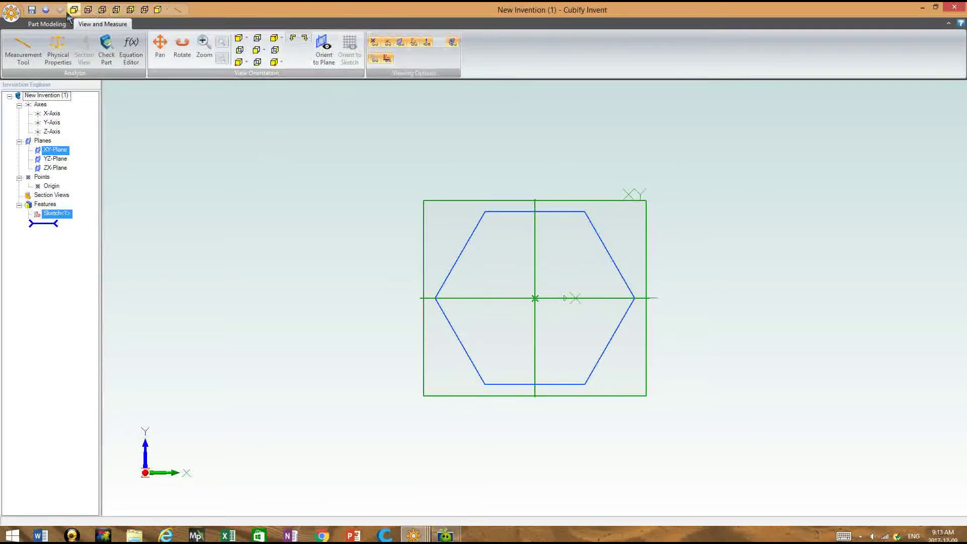
- Insert a reference plane offset 30 from the XY plane
{"action": "left_click", "coordinate": [40, 26]}
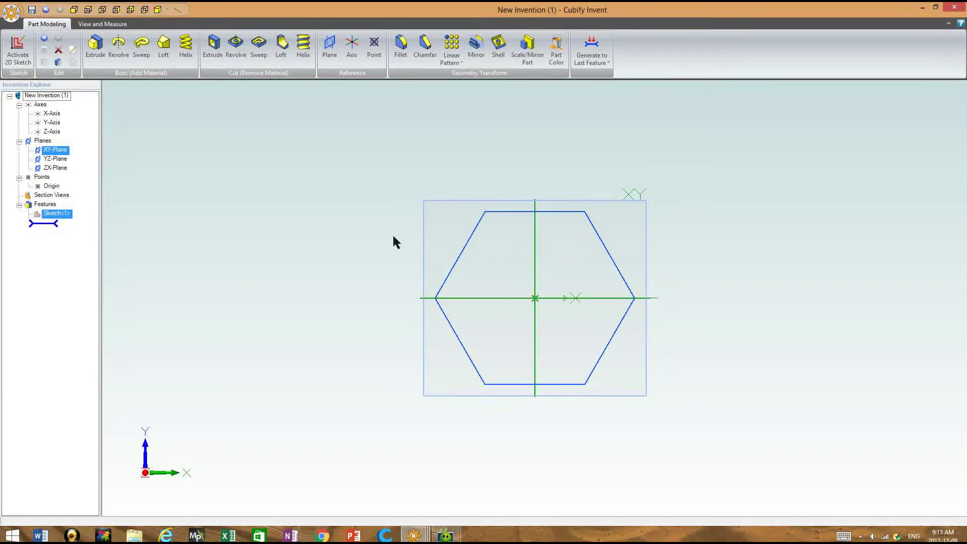
{"action": "mouse_move", "coordinate": [364, 255]}
{"action": "middle_mouse_down"}
{"action": "mouse_move", "coordinate": [369, 226]}
{"action": "mouse_move", "coordinate": [372, 239]}
{"action": "middle_mouse_up"}
{"action": "left_click", "coordinate": [415, 235]}
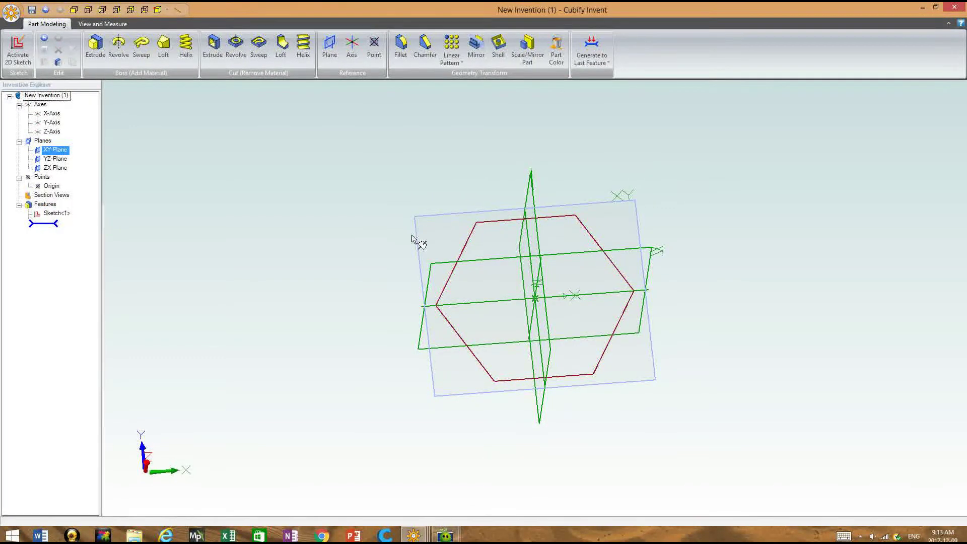
{"action": "left_click", "coordinate": [329, 46]}
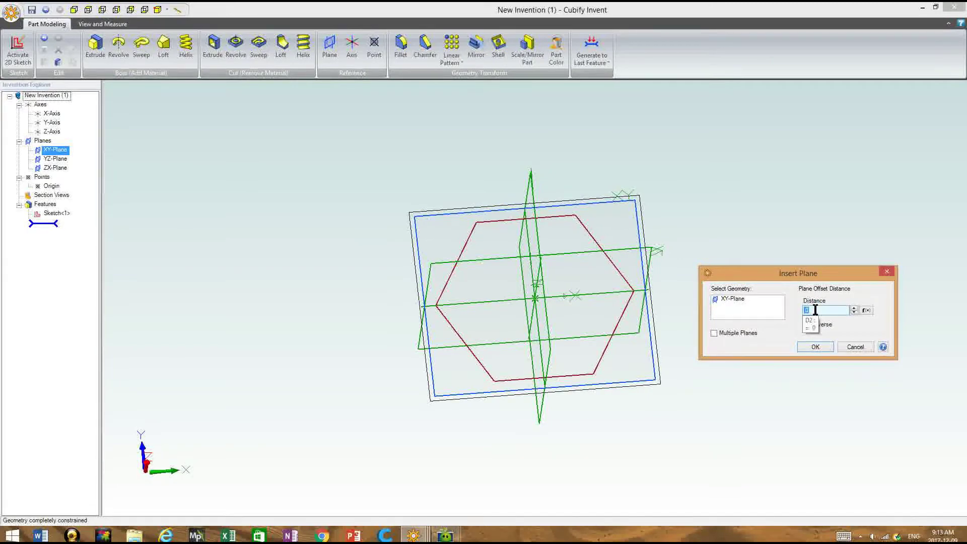
{"action": "type", "text": "30"}
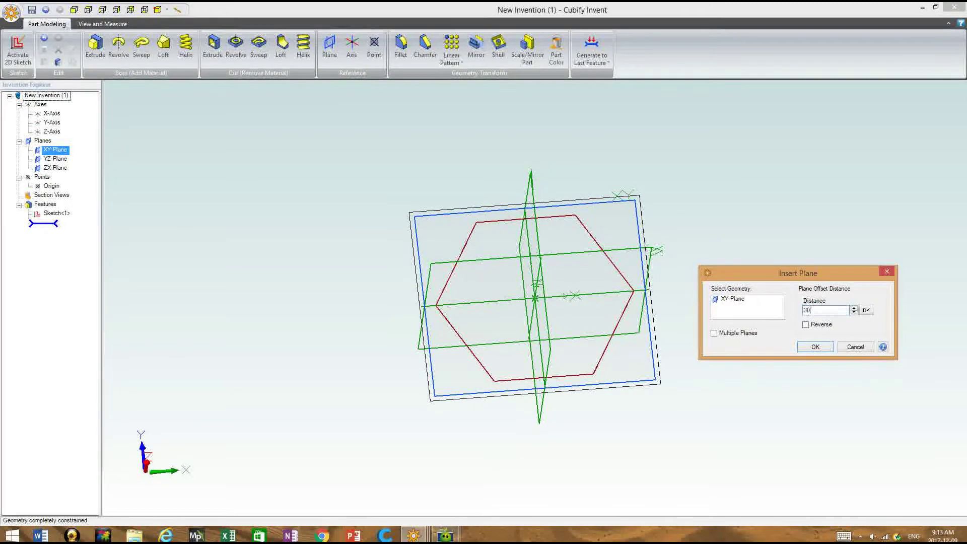
{"action": "left_click", "coordinate": [815, 347]}
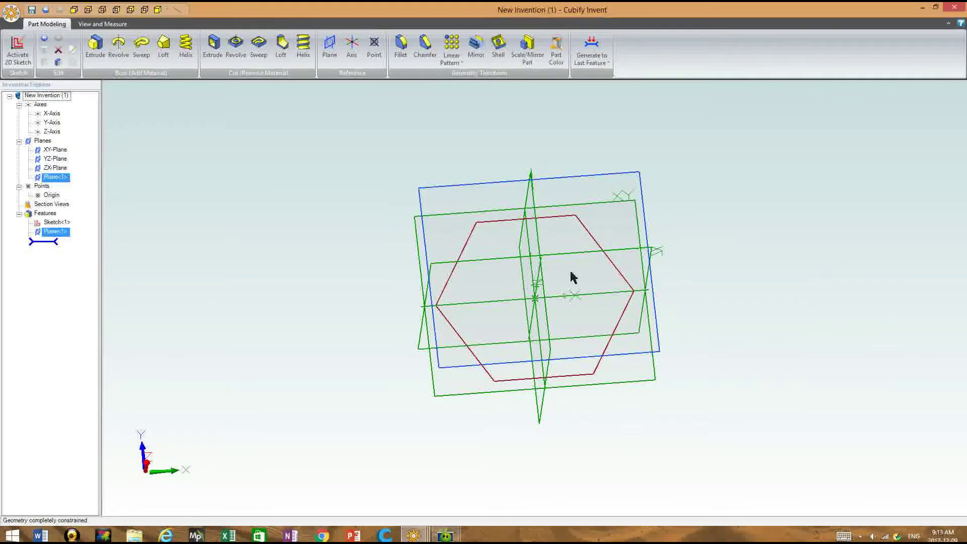
- Open a sketch on the new offset plane and paste the copied hexagon into it
{"action": "middle_click_drag", "start_coordinate": [348, 214], "coordinate": [357, 194]}
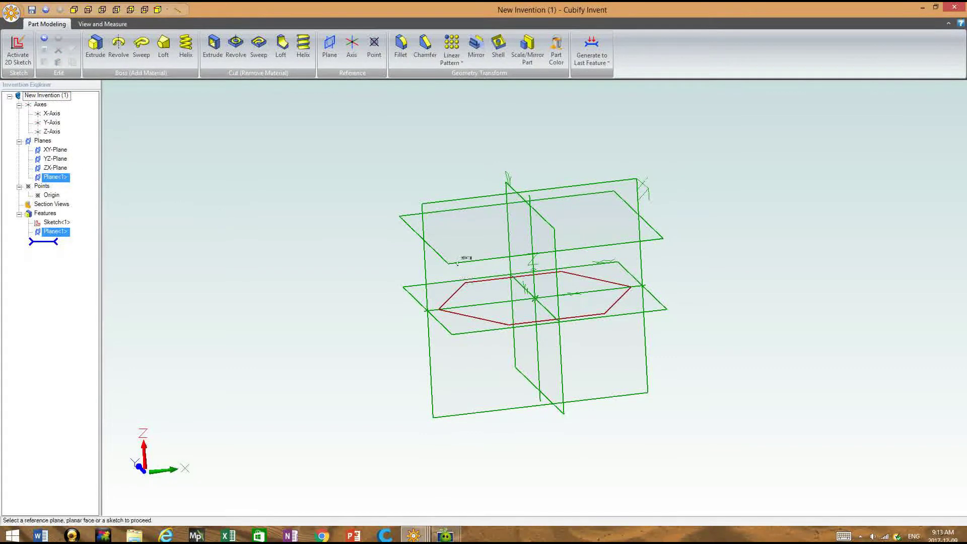
{"action": "left_click", "coordinate": [406, 218]}
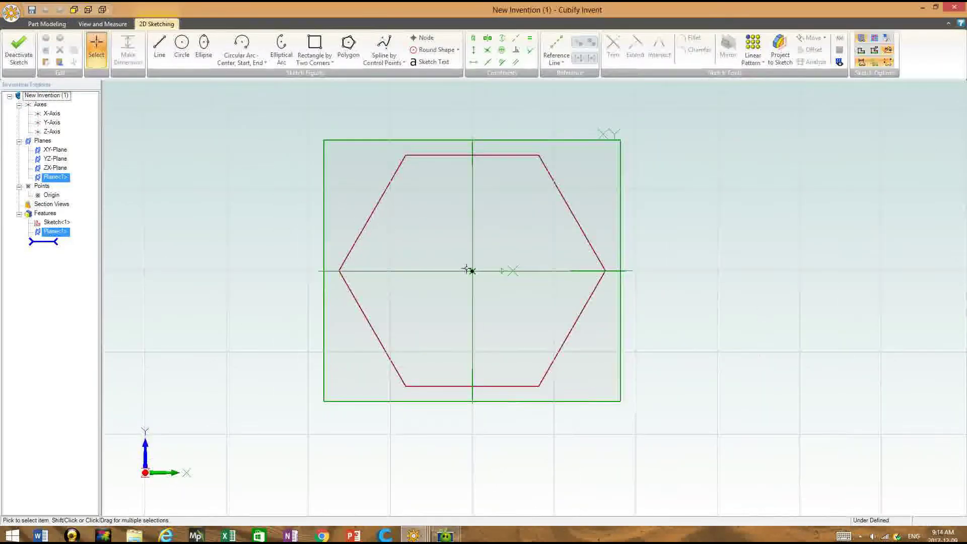
{"action": "right_click", "coordinate": [467, 269]}
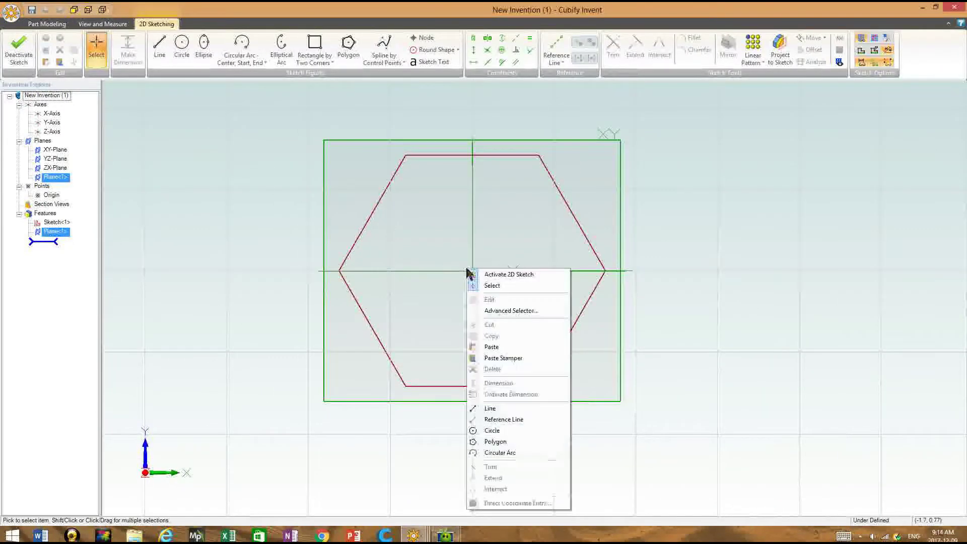
{"action": "left_click", "coordinate": [498, 347]}
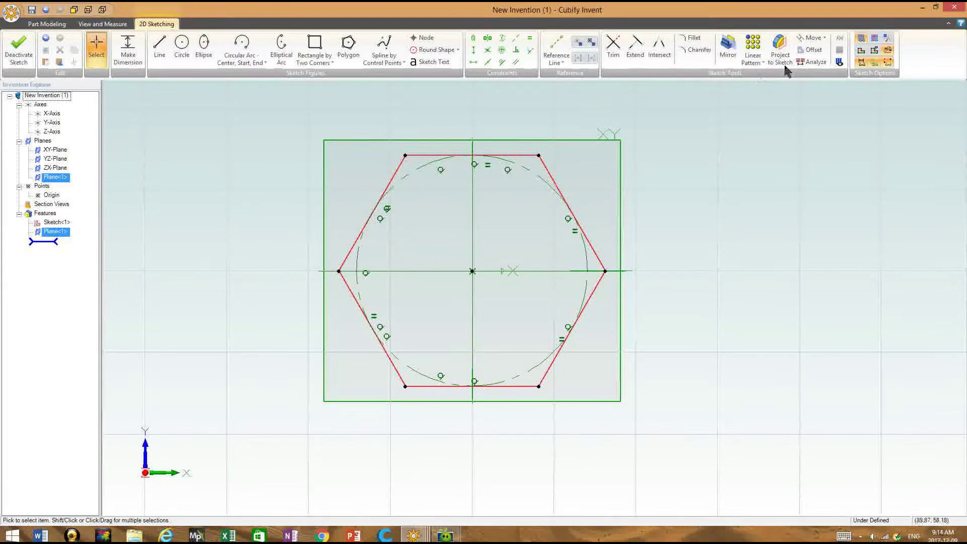
- Rotate the entire pasted hexagon with its helper circle by 30° about the origin, and close the sketch
{"action": "left_click", "coordinate": [825, 38]}
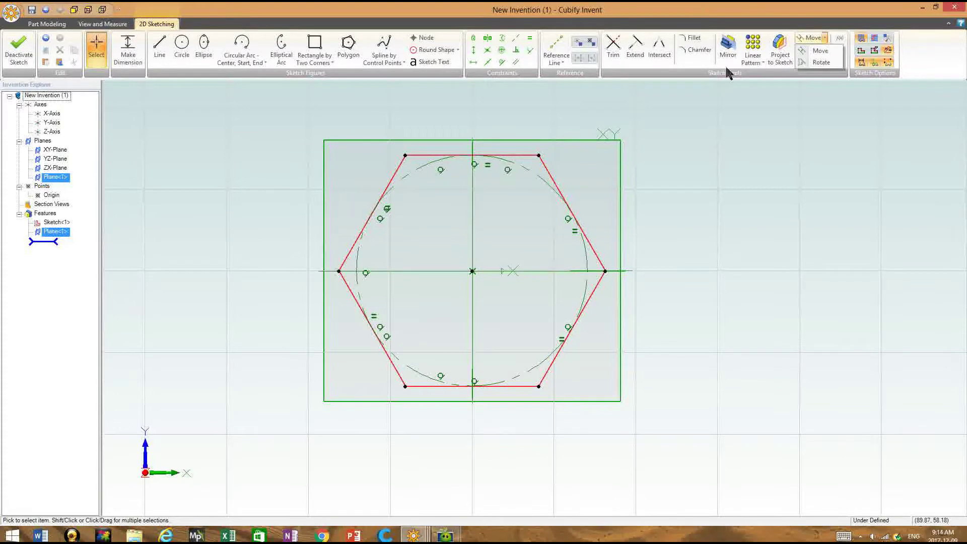
{"action": "left_click", "coordinate": [826, 63]}
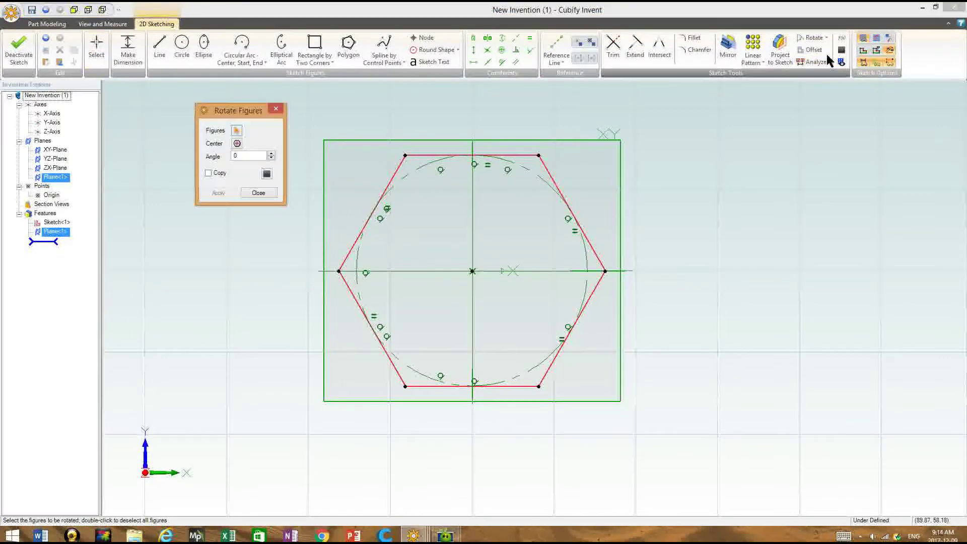
{"action": "left_click_drag", "start_coordinate": [234, 115], "coordinate": [209, 115]}
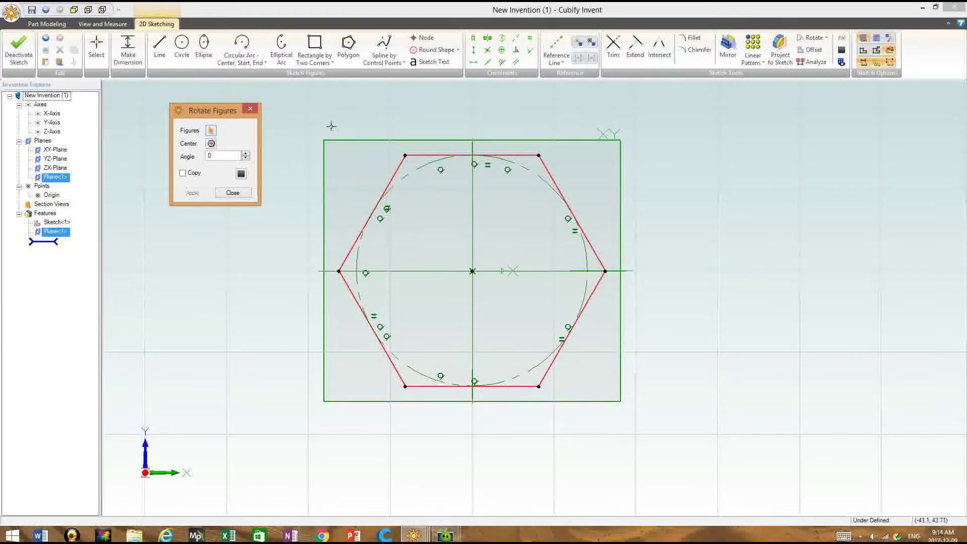
{"action": "mouse_move", "coordinate": [305, 120]}
{"action": "left_mouse_down"}
{"action": "mouse_move", "coordinate": [574, 391]}
{"action": "mouse_move", "coordinate": [637, 428]}
{"action": "left_mouse_up"}
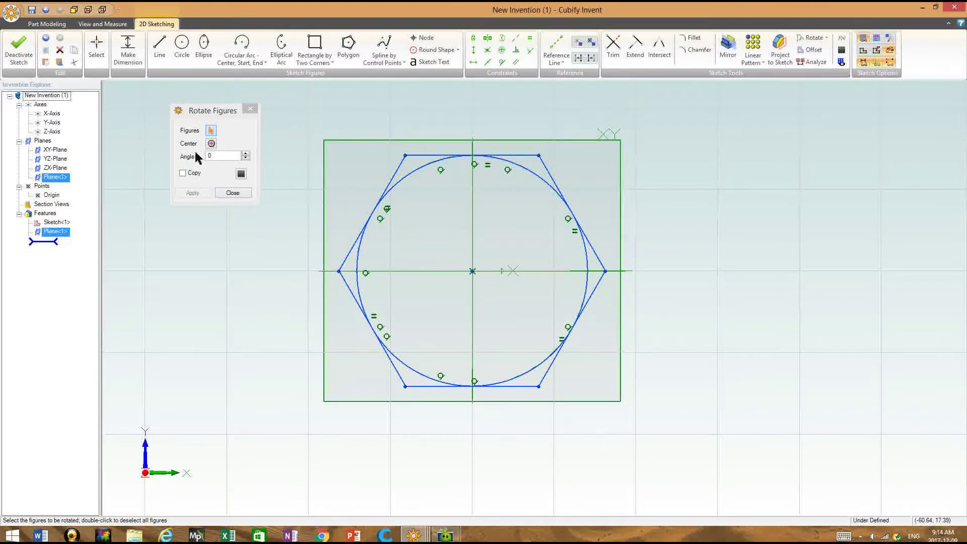
{"action": "left_click", "coordinate": [211, 144]}
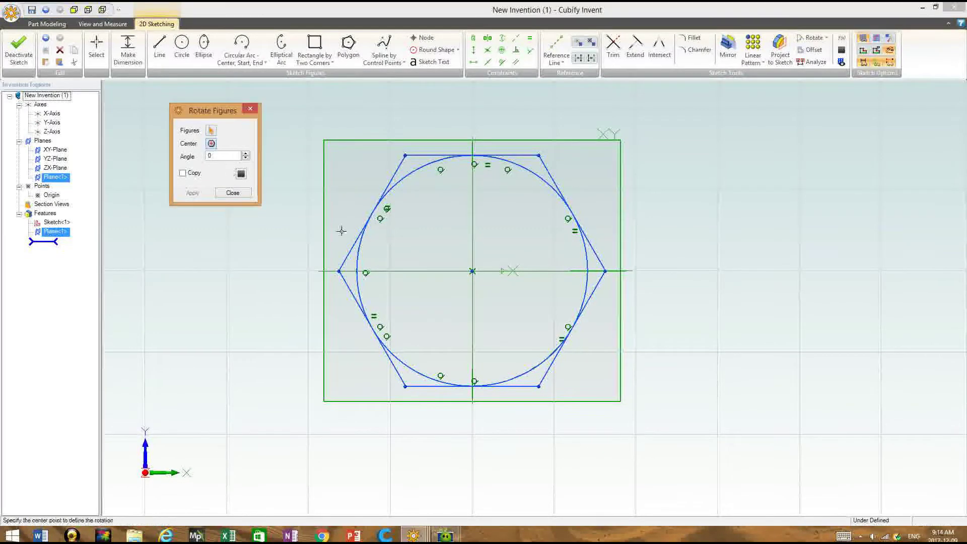
{"action": "left_click", "coordinate": [472, 272]}
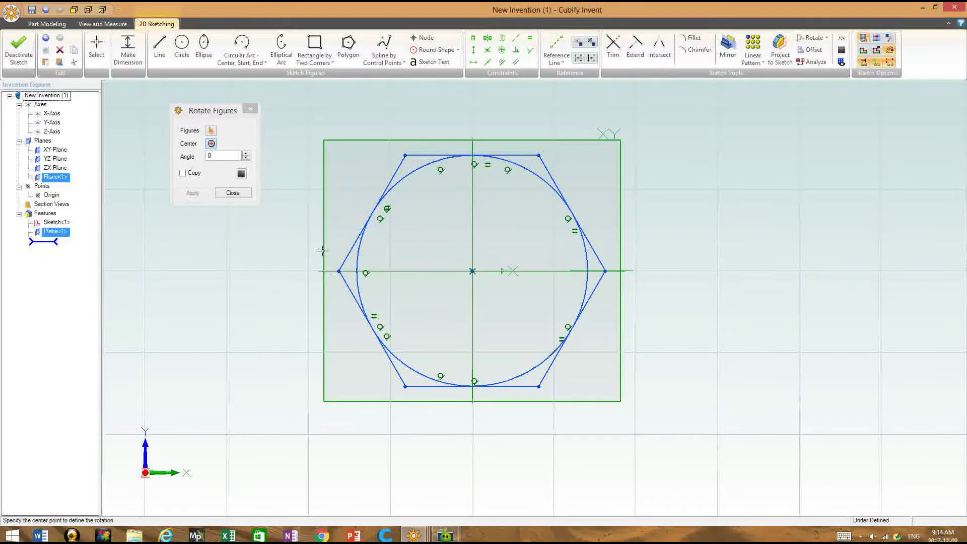
{"action": "left_click", "coordinate": [246, 154]}
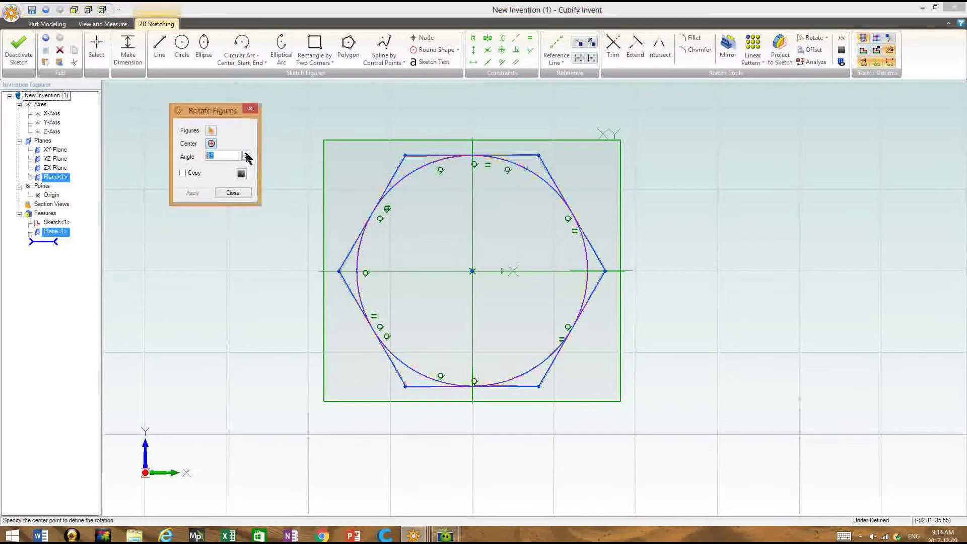
{"action": "left_click", "coordinate": [246, 154]}
{"action": "left_click", "coordinate": [246, 154]}
{"action": "left_click", "coordinate": [246, 154]}
{"action": "left_click", "coordinate": [246, 154]}
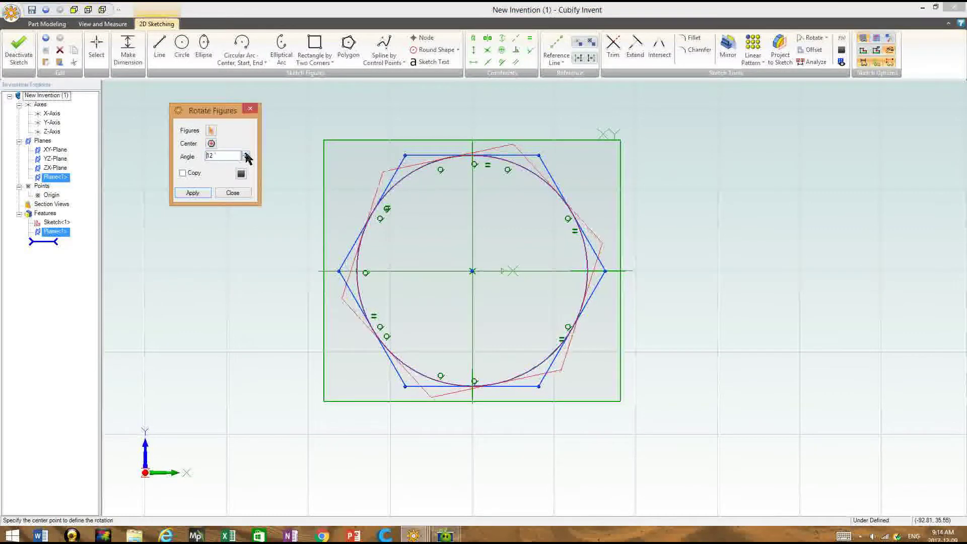
{"action": "left_click", "coordinate": [246, 154]}
{"action": "left_click", "coordinate": [246, 154]}
{"action": "left_click", "coordinate": [246, 154]}
{"action": "left_click", "coordinate": [246, 154]}
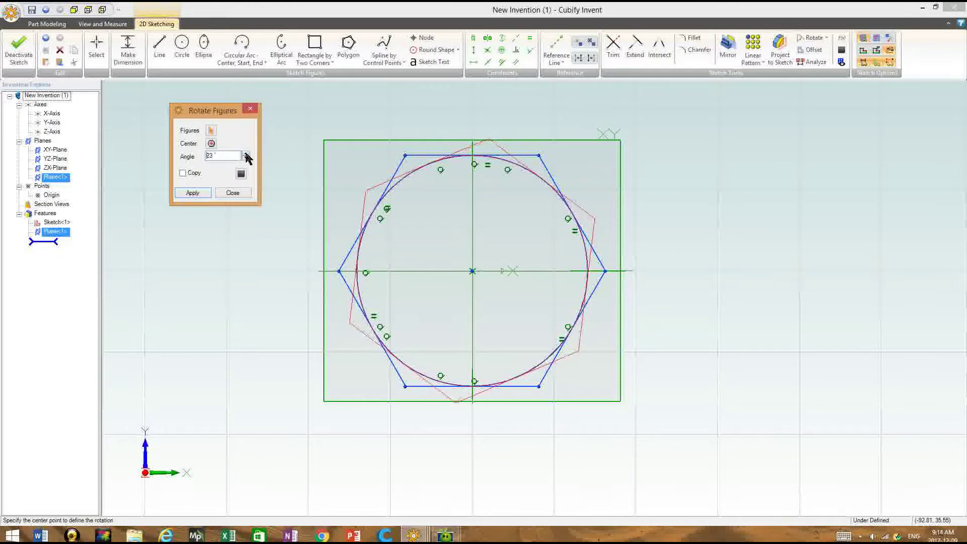
{"action": "left_click", "coordinate": [247, 154]}
{"action": "left_click", "coordinate": [247, 154]}
{"action": "left_click", "coordinate": [246, 154]}
{"action": "left_click", "coordinate": [246, 154]}
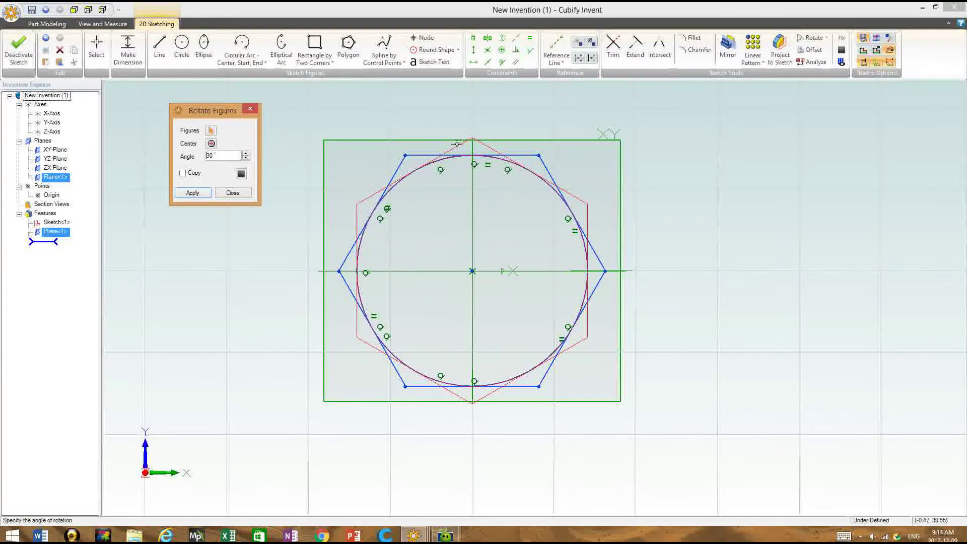
{"action": "left_click", "coordinate": [193, 194]}
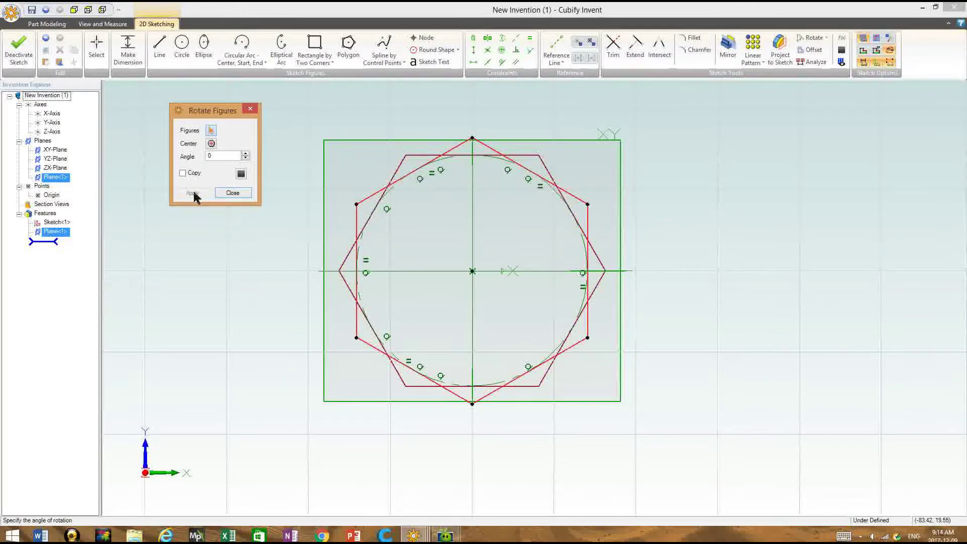
{"action": "left_click", "coordinate": [231, 193]}
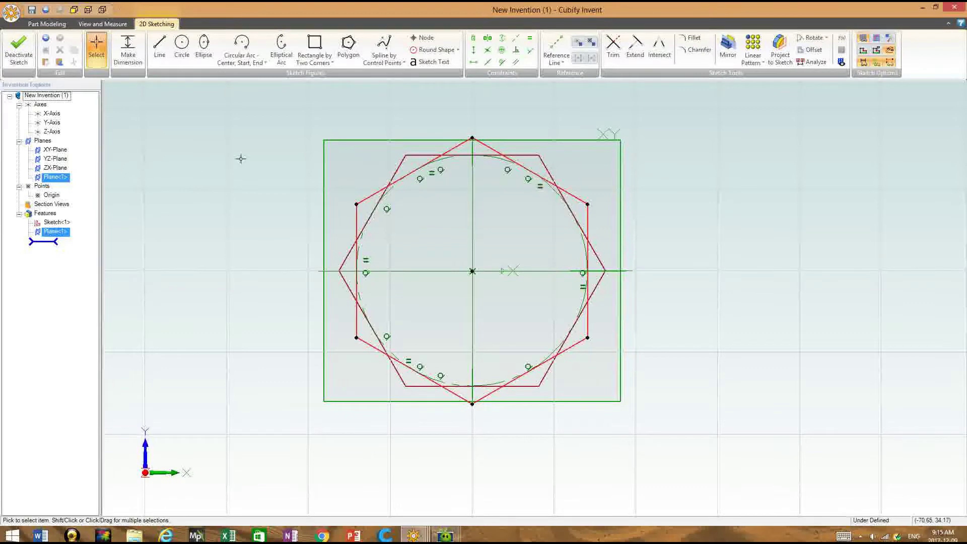
{"action": "left_click", "coordinate": [18, 50]}
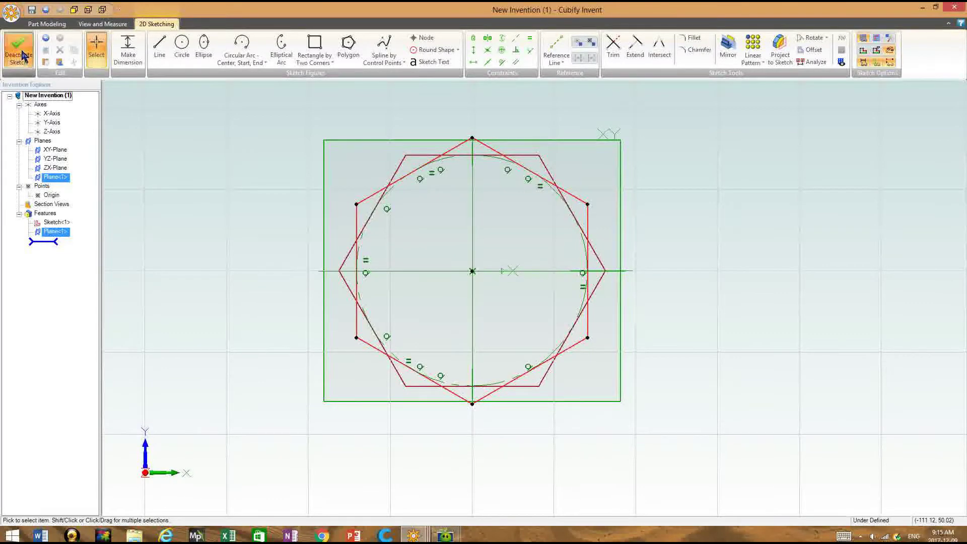
- Insert a reference plane offset 30 from Plane<1>
{"action": "left_click", "coordinate": [325, 189]}
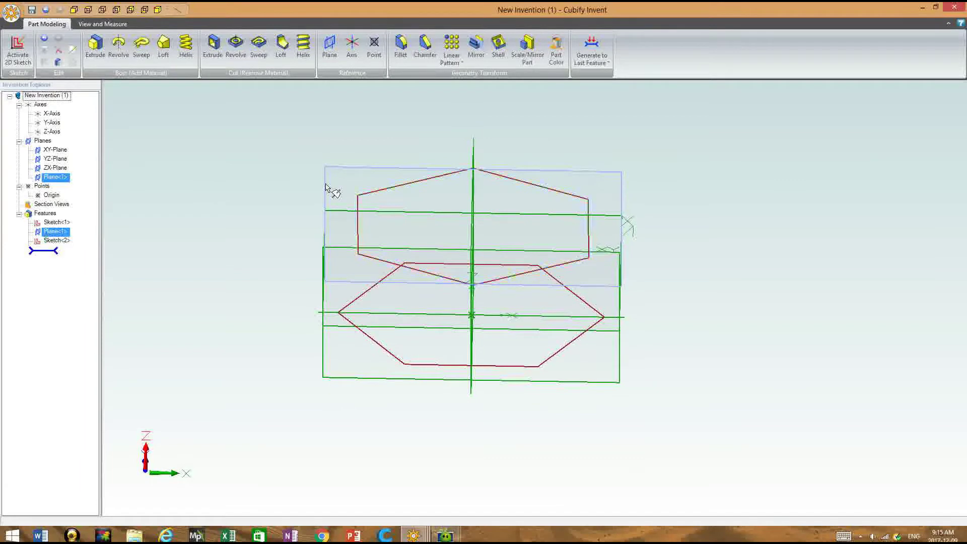
{"action": "left_click", "coordinate": [329, 50]}
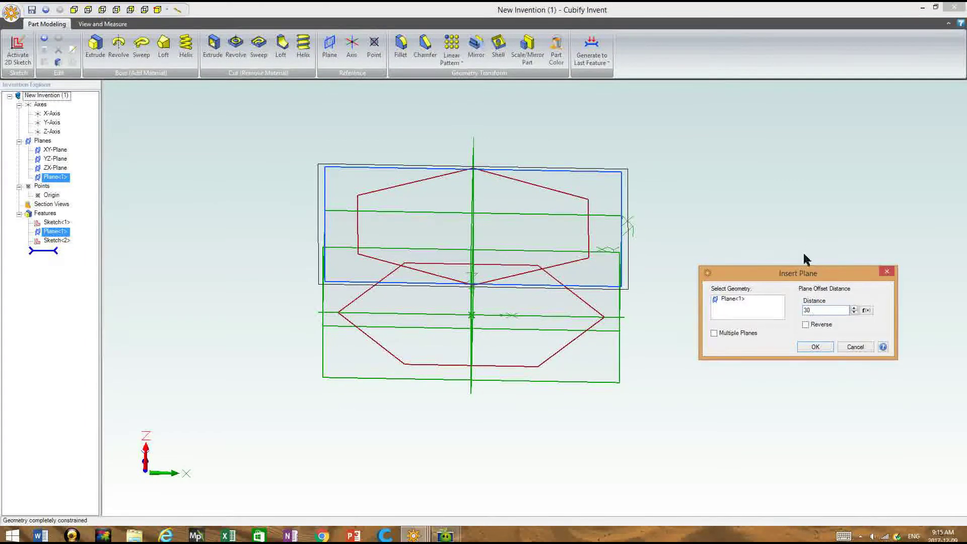
{"action": "left_click", "coordinate": [816, 347]}
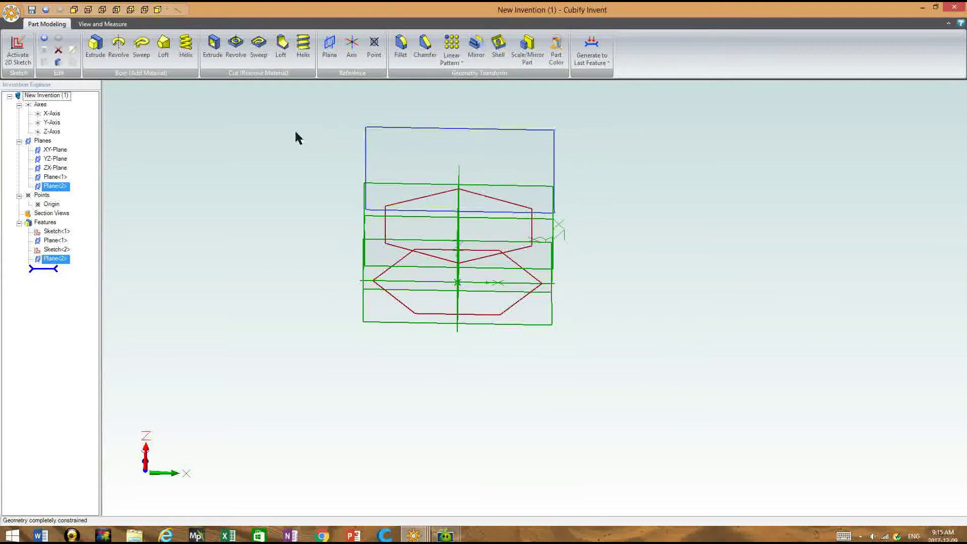
- Open a sketch on Plane<2>, paste the copied hexagon into it without rotation, and close the sketch
{"action": "left_click", "coordinate": [18, 58]}
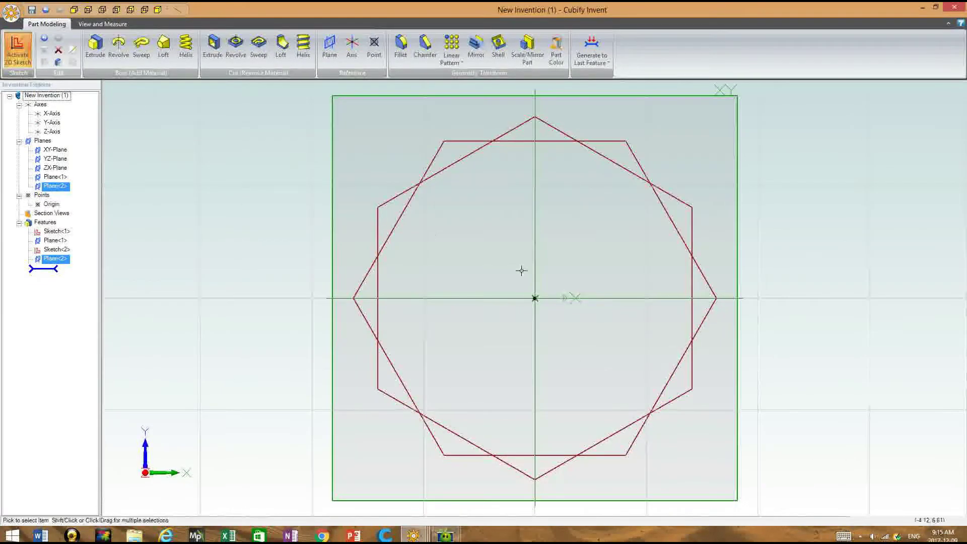
{"action": "right_click", "coordinate": [523, 273]}
{"action": "left_click", "coordinate": [545, 350]}
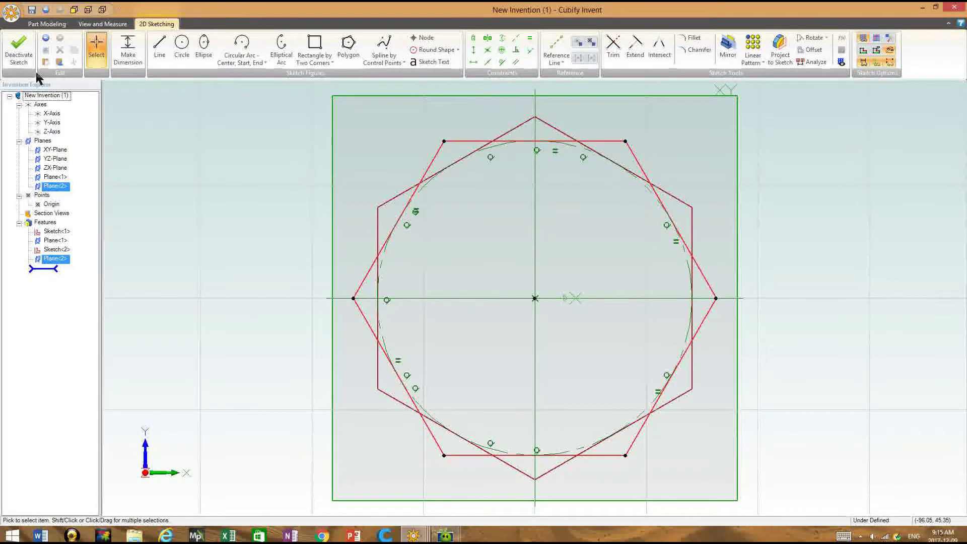
{"action": "left_click", "coordinate": [22, 53]}
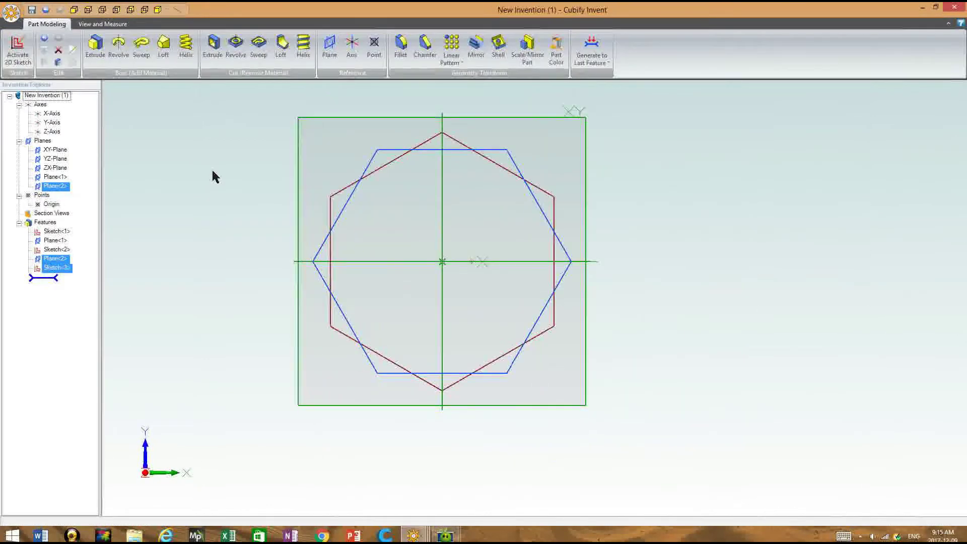
- Insert a third offset reference plane above Plane<2>, using the same spacing as the planes below
{"action": "right_click_drag", "start_coordinate": [226, 194], "coordinate": [271, 121]}
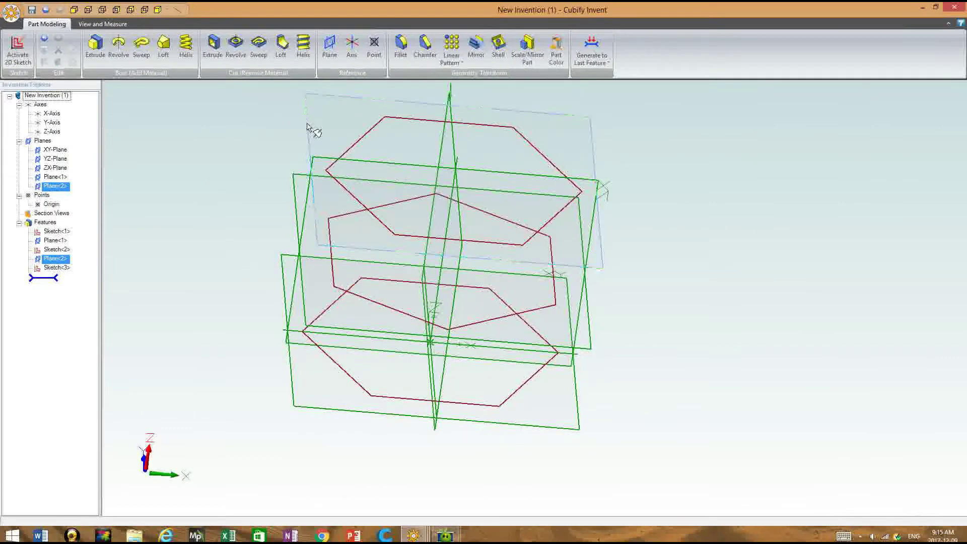
{"action": "left_click", "coordinate": [328, 46]}
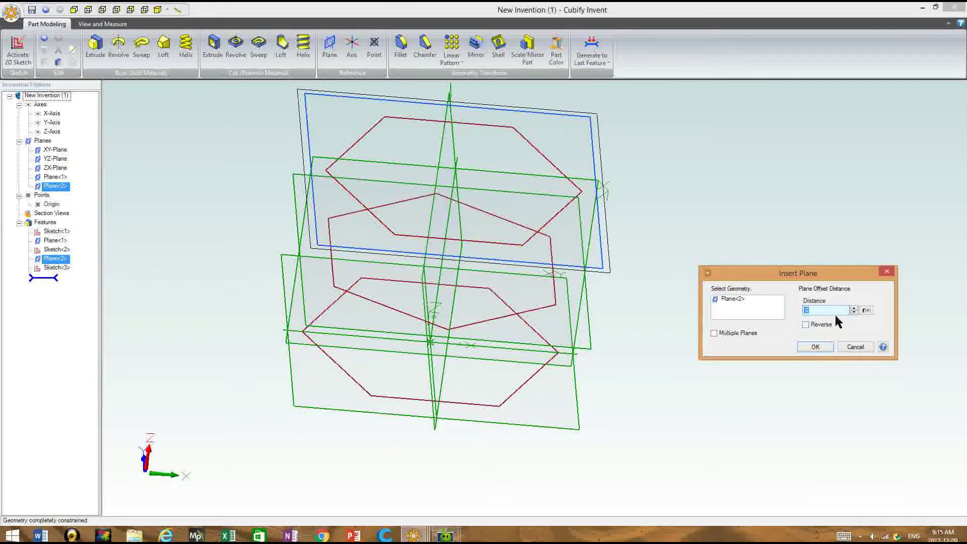
{"action": "left_click", "coordinate": [815, 346]}
{"action": "scroll", "coordinate": [449, 216], "scroll_direction": "down", "scroll_amount": 5}
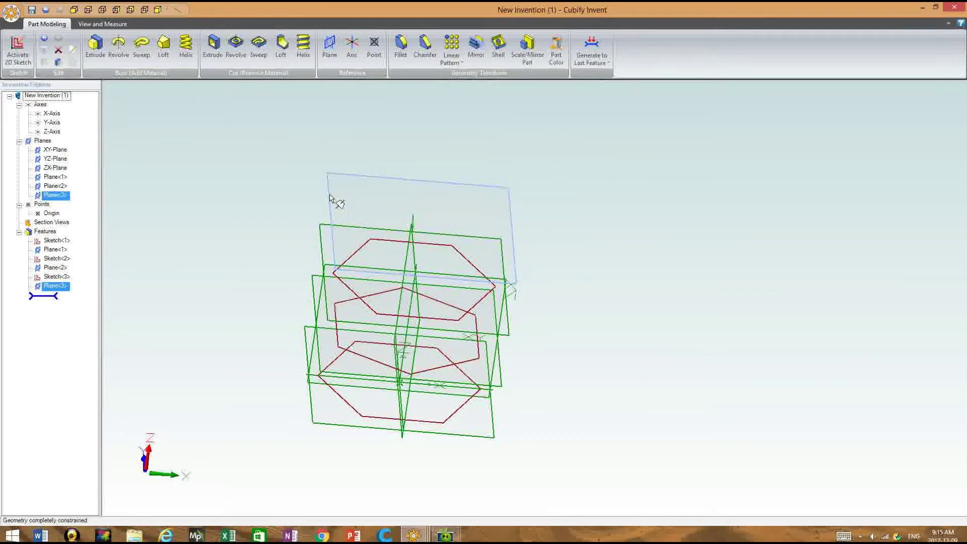
- Open a sketch on Plane<3> and paste the copied hexagon into it
{"action": "left_click", "coordinate": [18, 48]}
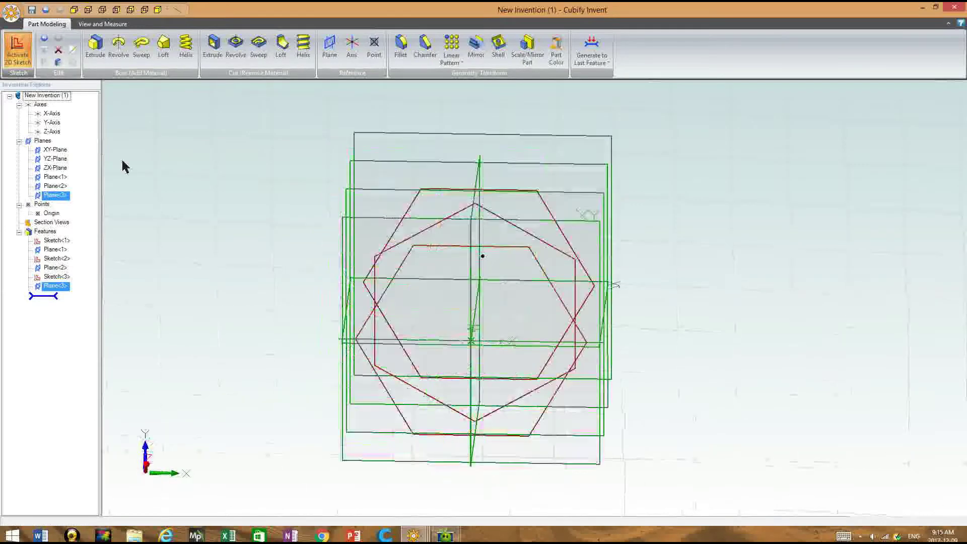
{"action": "right_click", "coordinate": [435, 235]}
{"action": "left_click", "coordinate": [480, 305]}
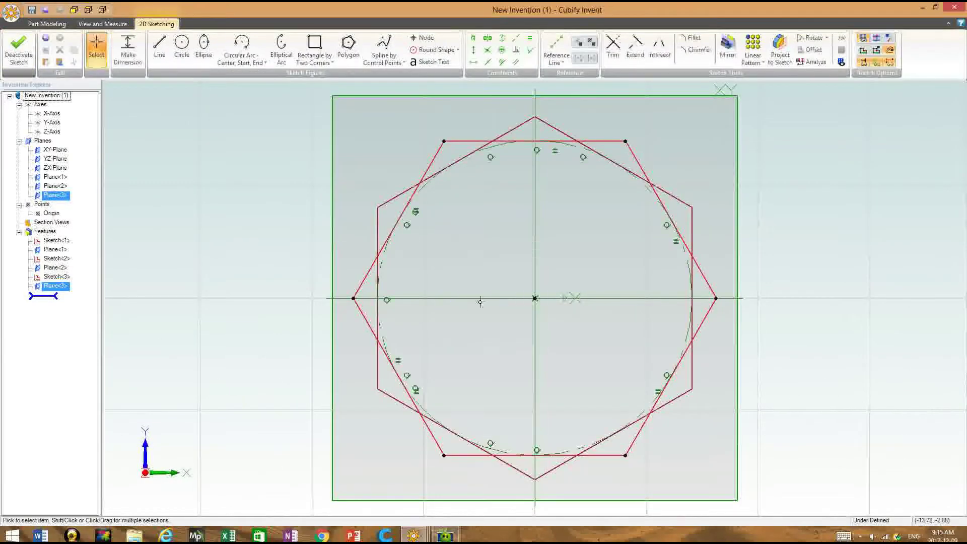
- Rotate the pasted hexagon with its helper circle about the origin to match the orientation of Sketch<2>'s hexagon, and close the sketch
{"action": "left_click", "coordinate": [811, 37]}
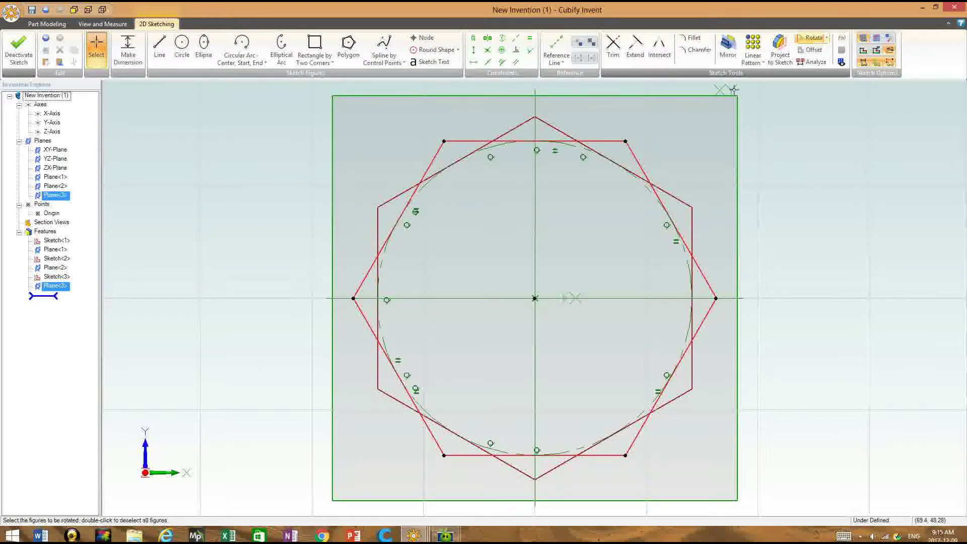
{"action": "left_click_drag", "start_coordinate": [302, 108], "coordinate": [816, 483]}
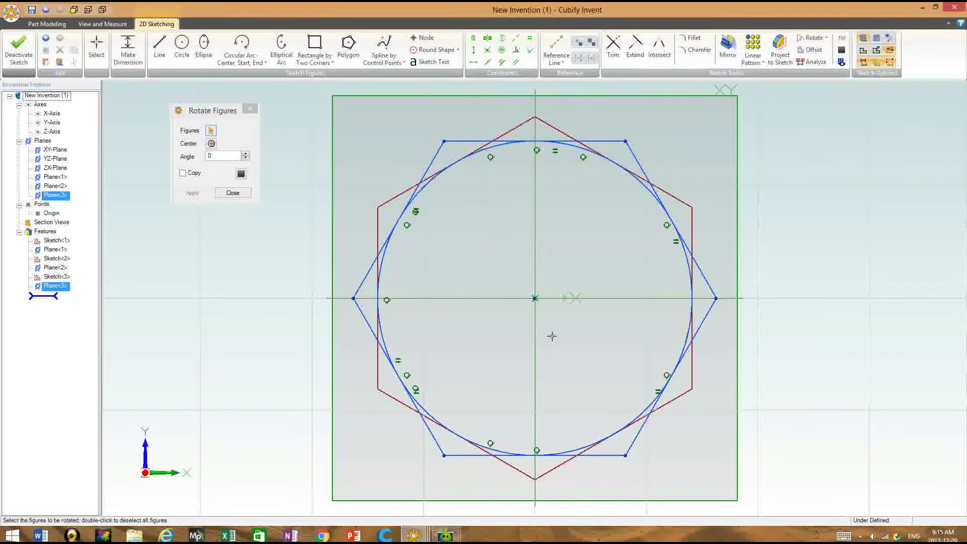
{"action": "left_click", "coordinate": [211, 144]}
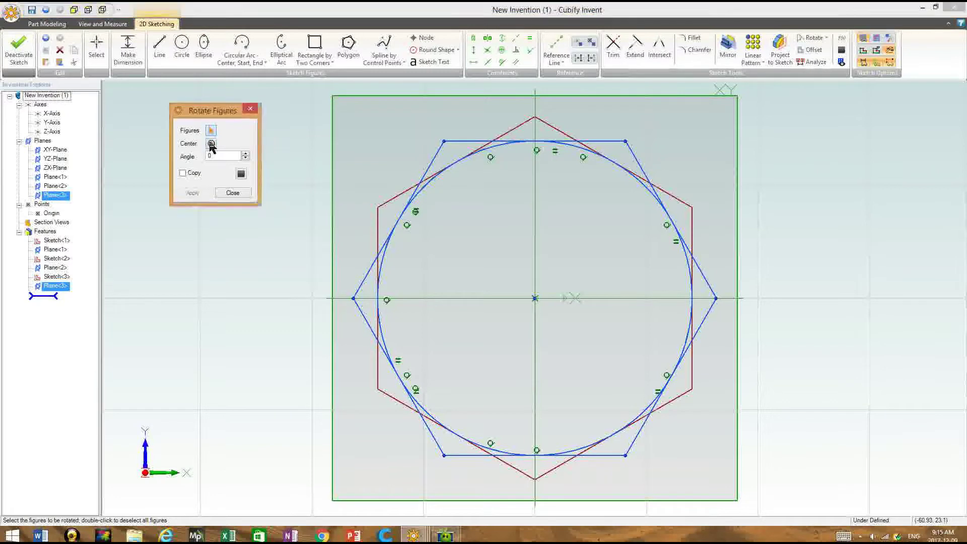
{"action": "left_click", "coordinate": [535, 298]}
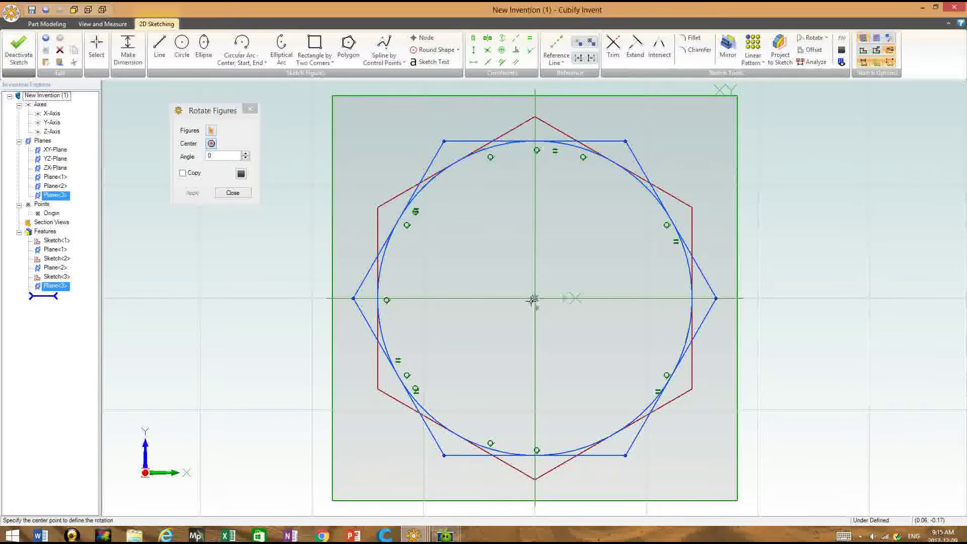
{"action": "left_click", "coordinate": [246, 153]}
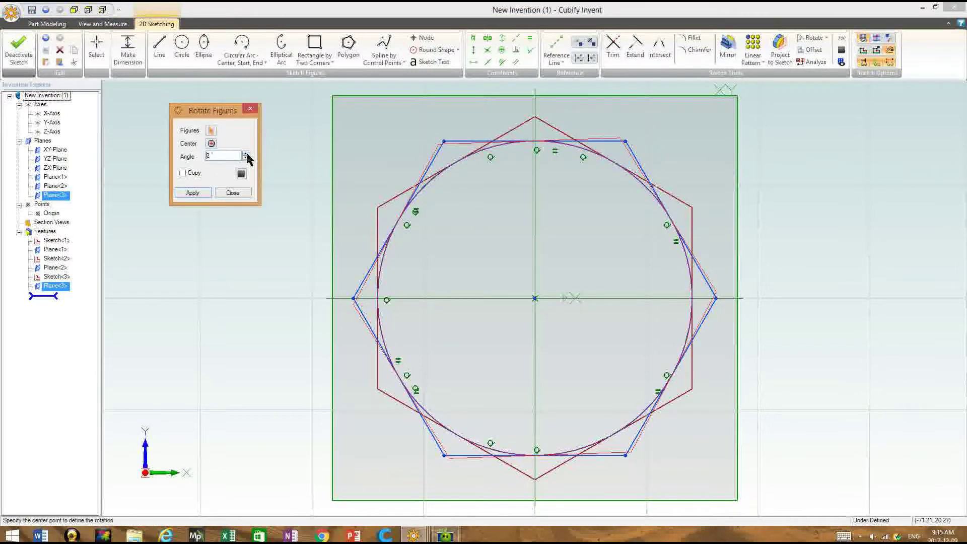
{"action": "left_click_drag", "start_coordinate": [246, 154], "coordinate": [247, 154]}
{"action": "left_click", "coordinate": [198, 194]}
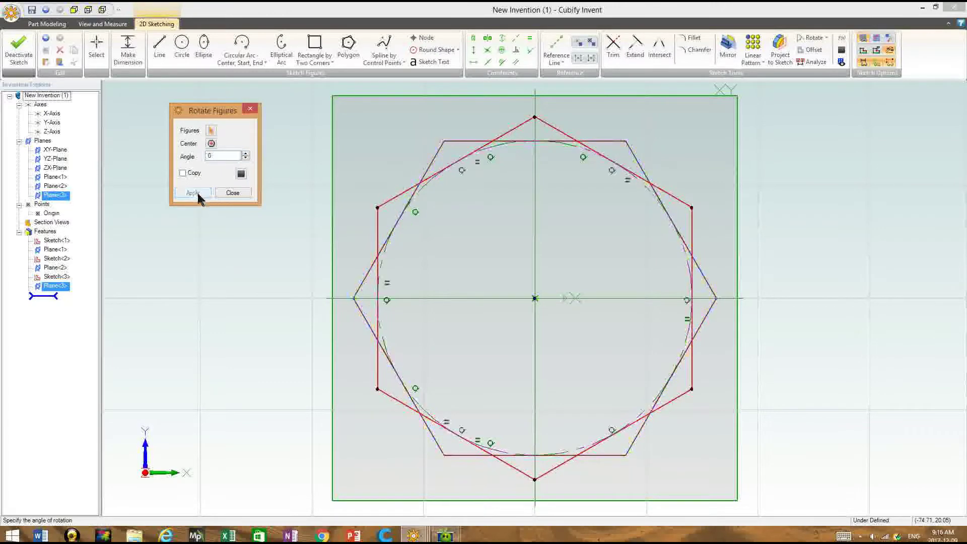
{"action": "left_click", "coordinate": [233, 194]}
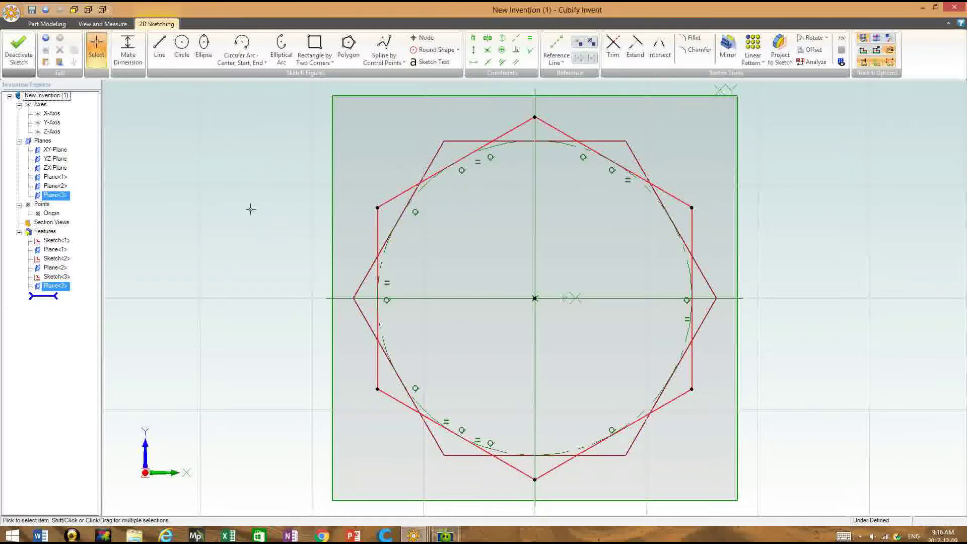
{"action": "left_click", "coordinate": [19, 49]}
- Start a boss loft with the four hexagon sketches as cross sections, in order from the topmost to the lowest
{"action": "scroll", "coordinate": [227, 275], "scroll_direction": "down", "scroll_amount": 5}
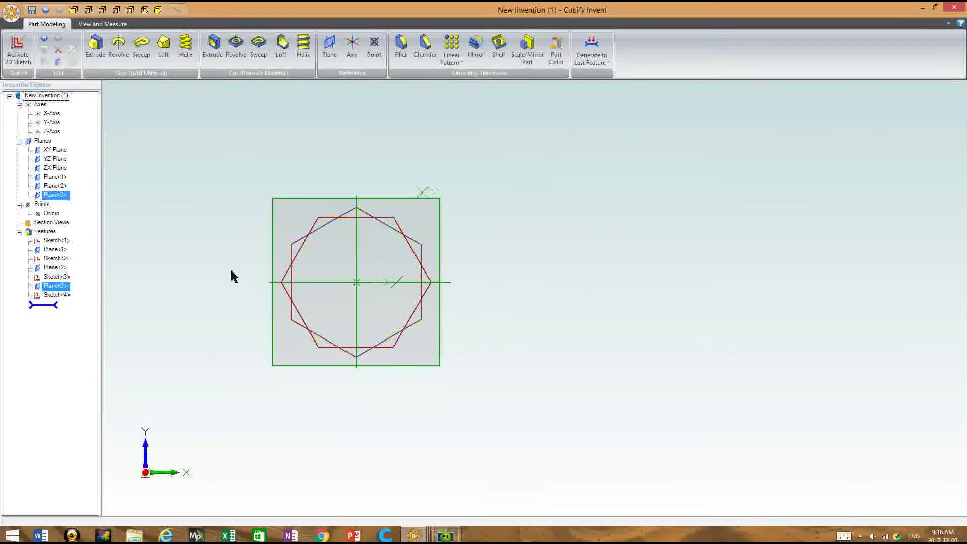
{"action": "mouse_move", "coordinate": [231, 265]}
{"action": "middle_mouse_down"}
{"action": "mouse_move", "coordinate": [233, 243]}
{"action": "mouse_move", "coordinate": [212, 231]}
{"action": "mouse_move", "coordinate": [211, 246]}
{"action": "middle_mouse_up"}
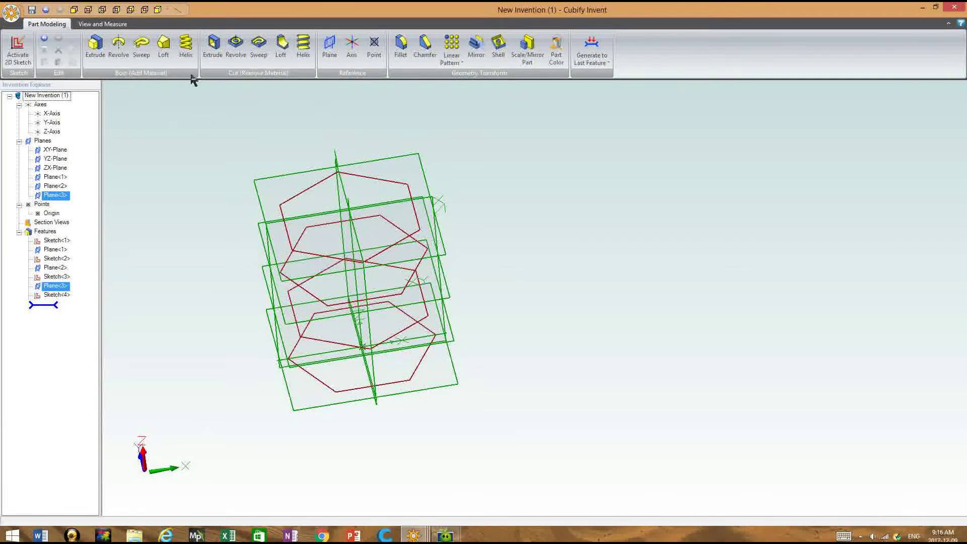
{"action": "left_click", "coordinate": [163, 46]}
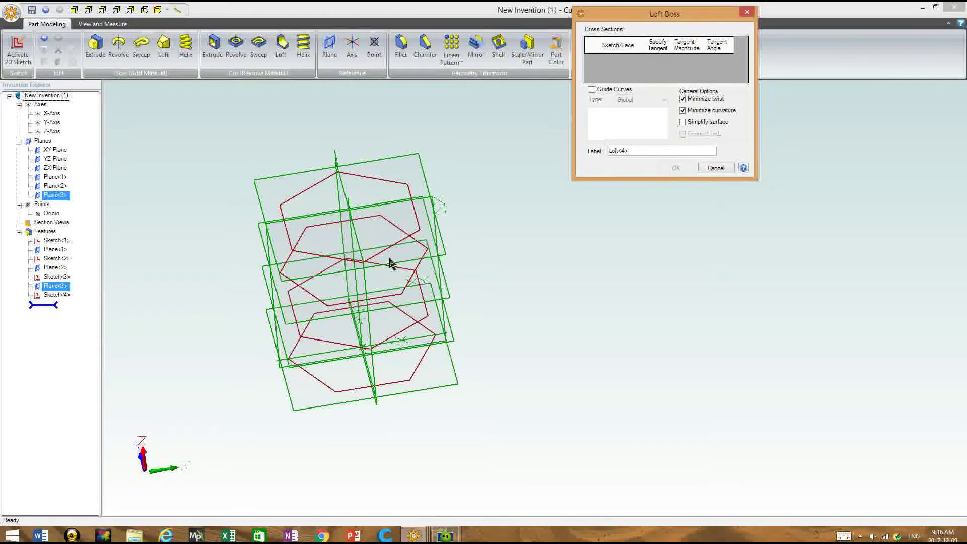
{"action": "left_click", "coordinate": [420, 226]}
{"action": "left_click", "coordinate": [421, 296]}
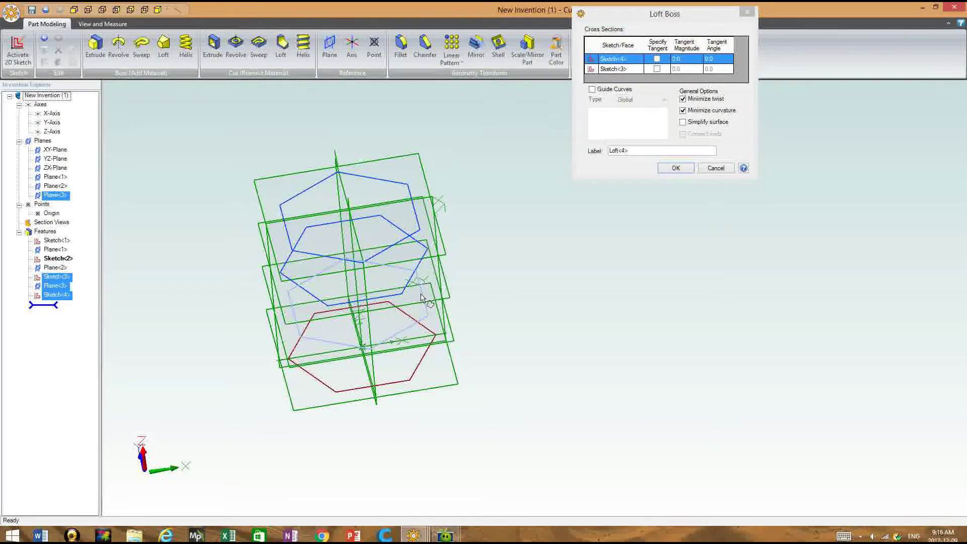
{"action": "left_click", "coordinate": [422, 297]}
{"action": "left_click", "coordinate": [432, 344]}
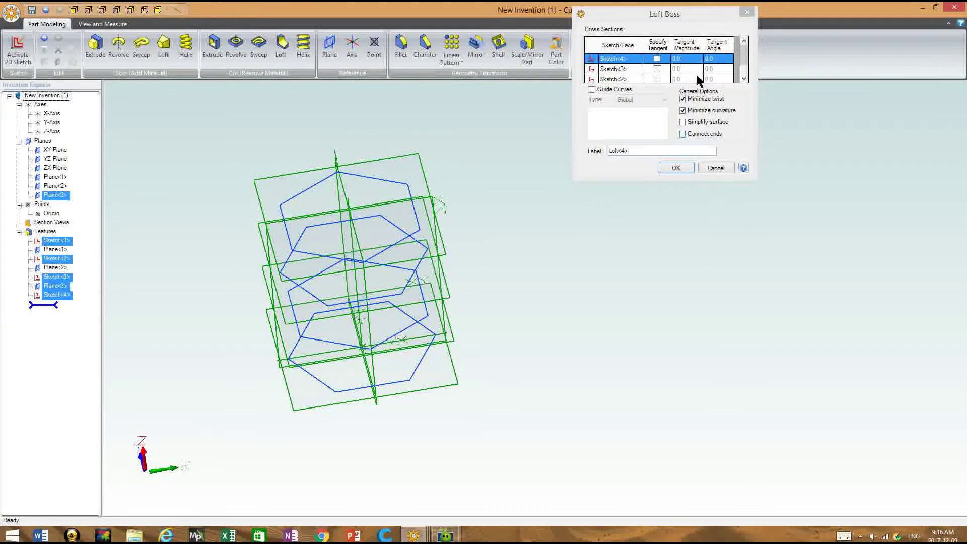
- Enable specified tangents for the Sketch<4> and Sketch<3> cross sections and create the loft
{"action": "left_click", "coordinate": [657, 59]}
{"action": "left_click", "coordinate": [657, 69]}
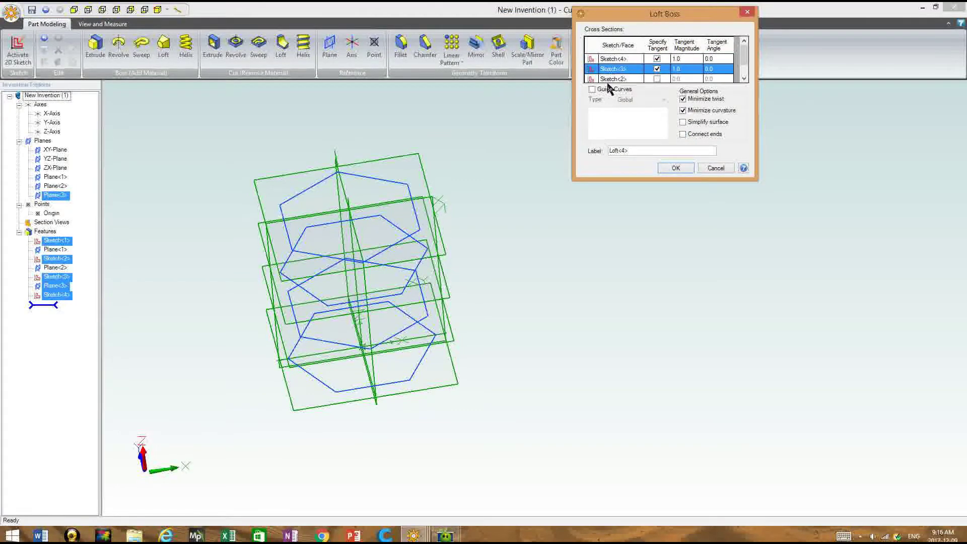
{"action": "left_click", "coordinate": [672, 171]}
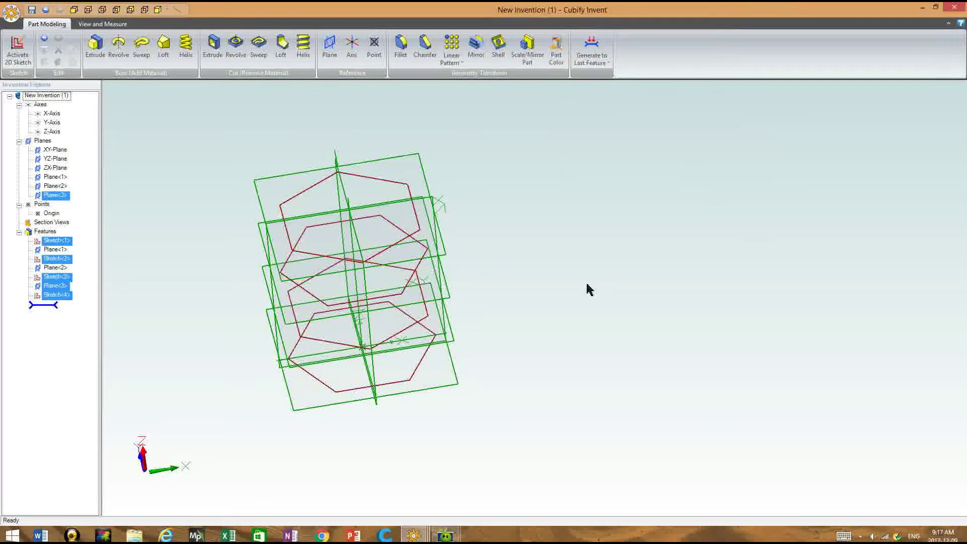
- Edit the loft to also specify tangents for the Sketch<2> and Sketch<1> cross sections
{"action": "left_click_drag", "start_coordinate": [553, 296], "coordinate": [496, 300]}
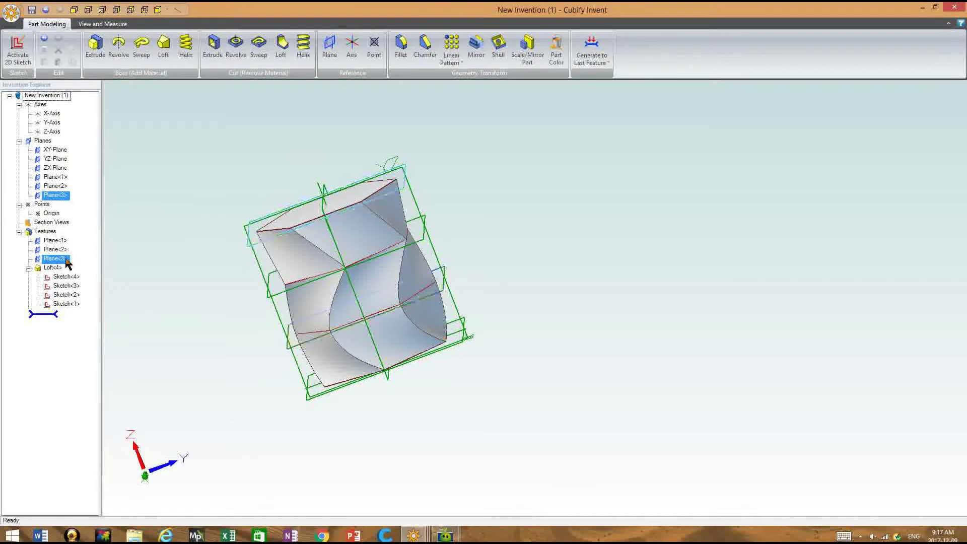
{"action": "right_click", "coordinate": [46, 268]}
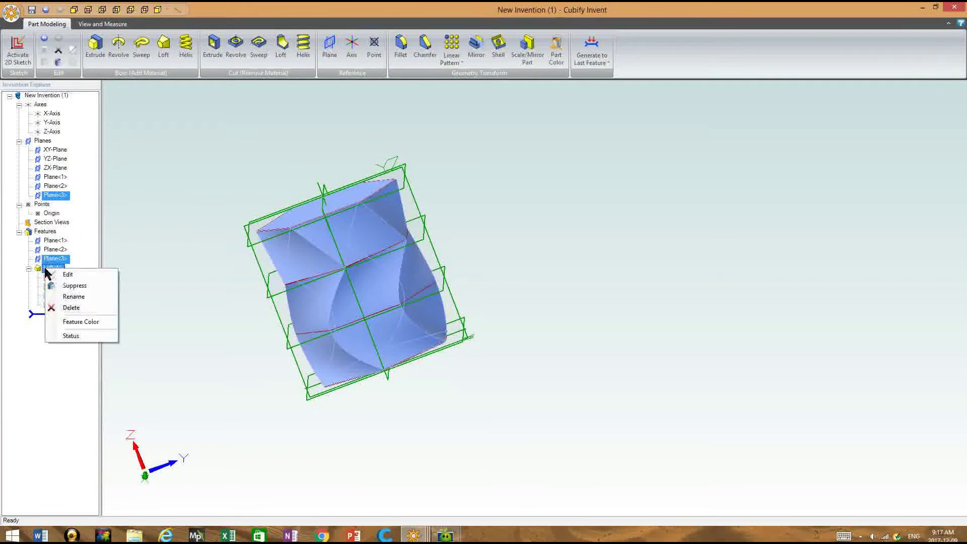
{"action": "left_click", "coordinate": [137, 244]}
{"action": "scroll", "coordinate": [372, 265], "scroll_direction": "up", "scroll_amount": 3}
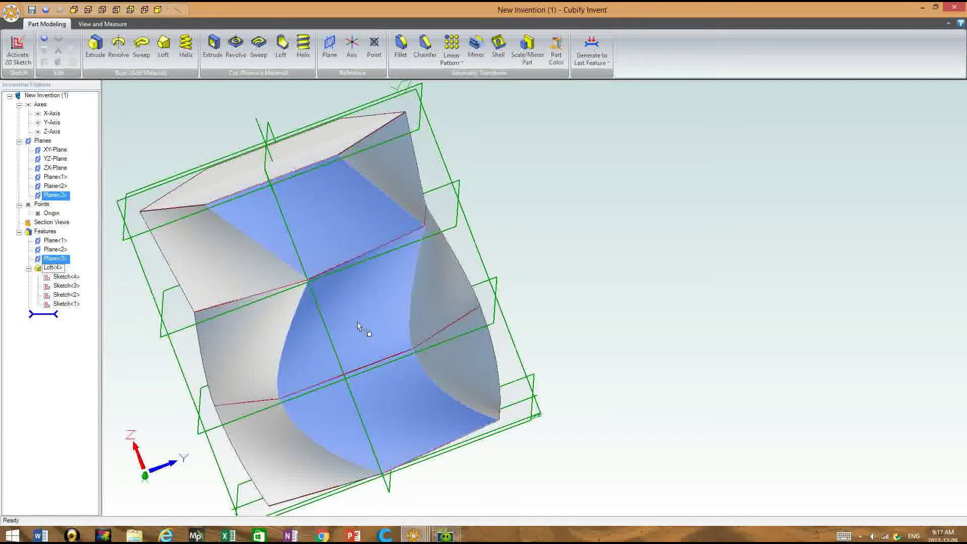
{"action": "middle_click_drag", "start_coordinate": [357, 327], "coordinate": [252, 322]}
{"action": "right_click", "coordinate": [55, 269]}
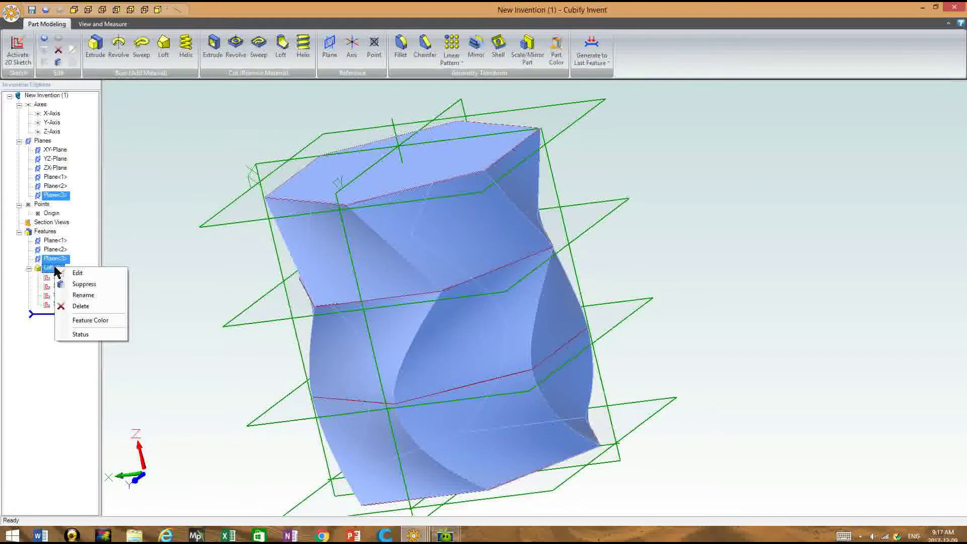
{"action": "left_click", "coordinate": [76, 273]}
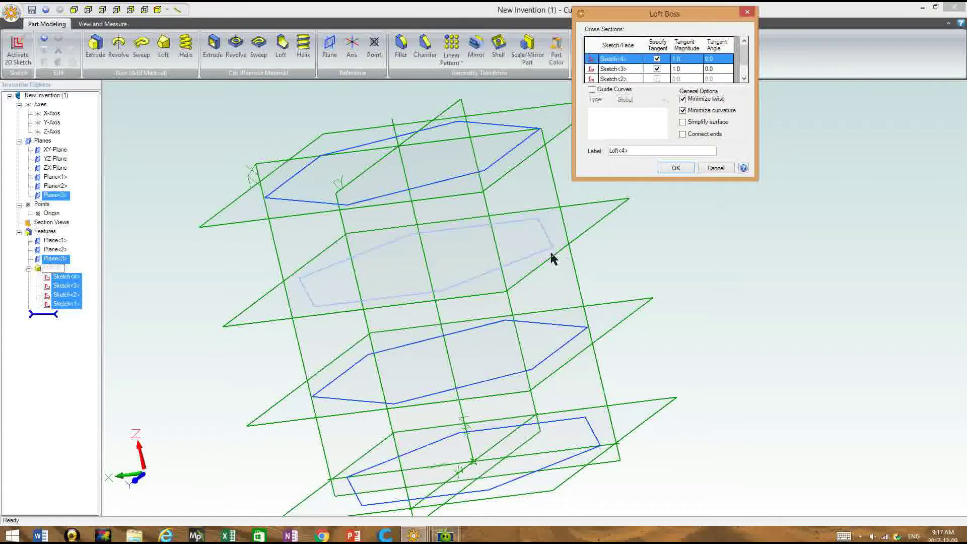
{"action": "left_click", "coordinate": [657, 79]}
{"action": "left_click_drag", "start_coordinate": [744, 63], "coordinate": [745, 73]}
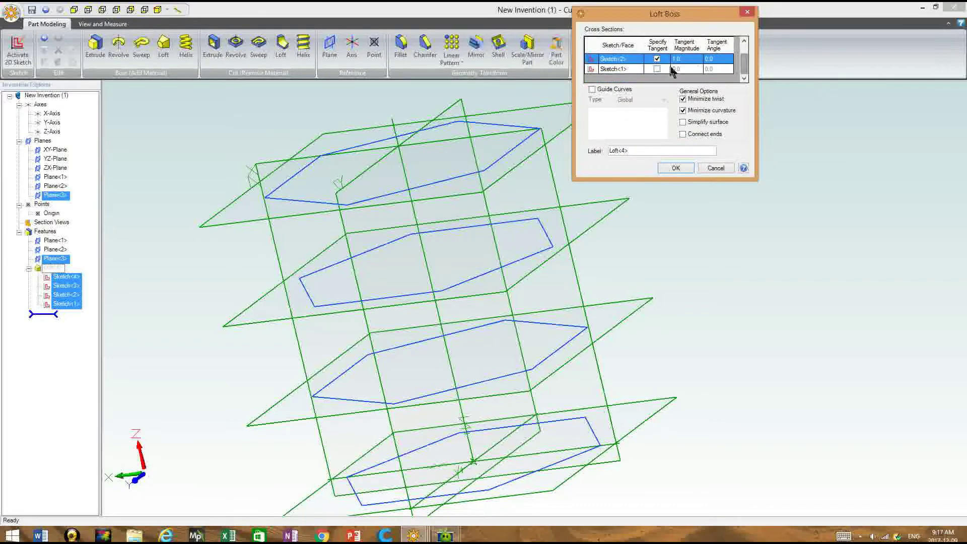
{"action": "left_click", "coordinate": [657, 69]}
{"action": "left_click", "coordinate": [676, 168]}
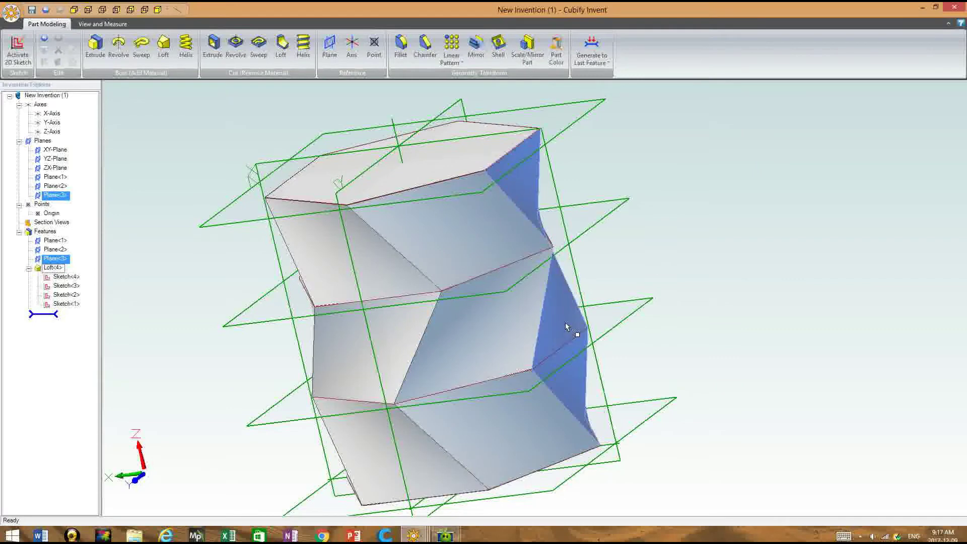
- Edit the loft to turn off specified tangents for all four cross sections, Sketch<4> through Sketch<1>
{"action": "key", "text": "ctrl+r"}
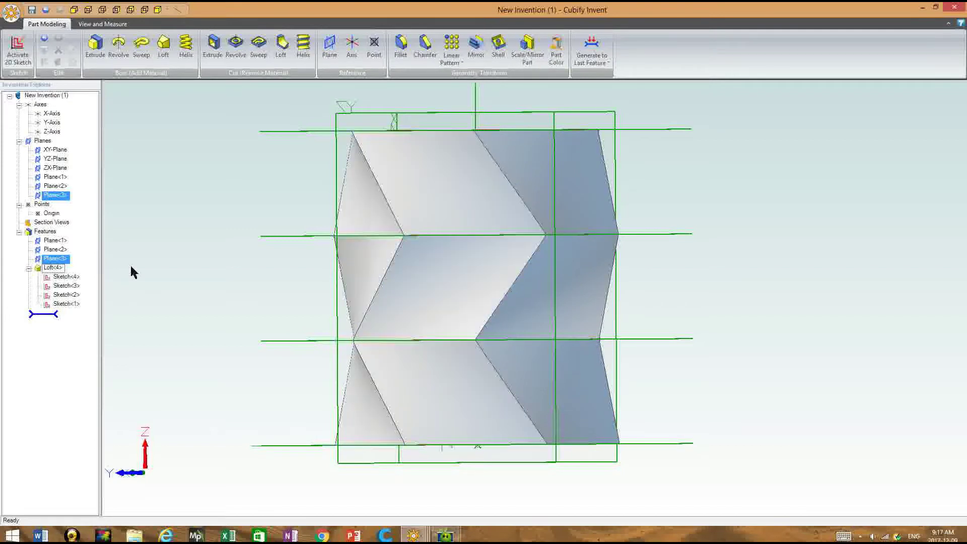
{"action": "left_click", "coordinate": [52, 267]}
{"action": "right_click", "coordinate": [52, 269]}
{"action": "left_click", "coordinate": [57, 273]}
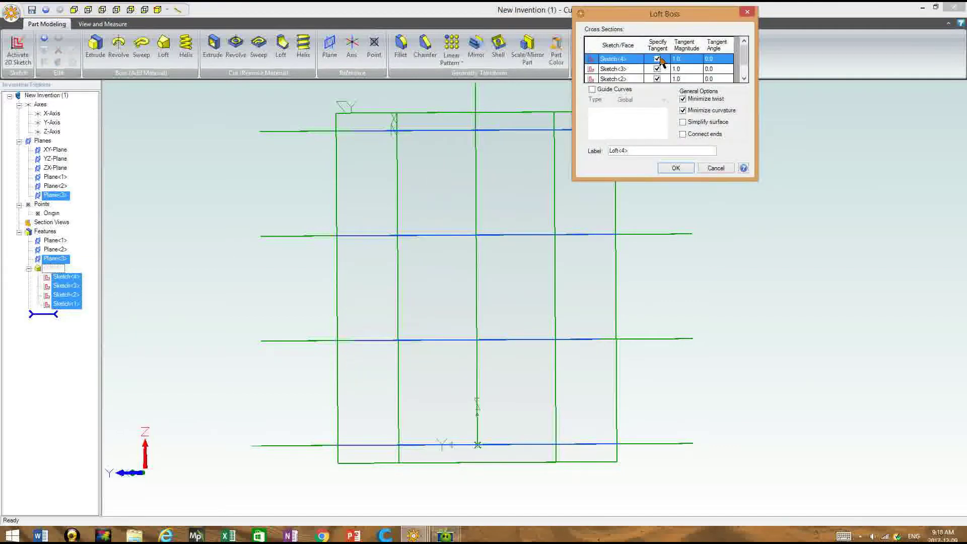
{"action": "left_click", "coordinate": [657, 69]}
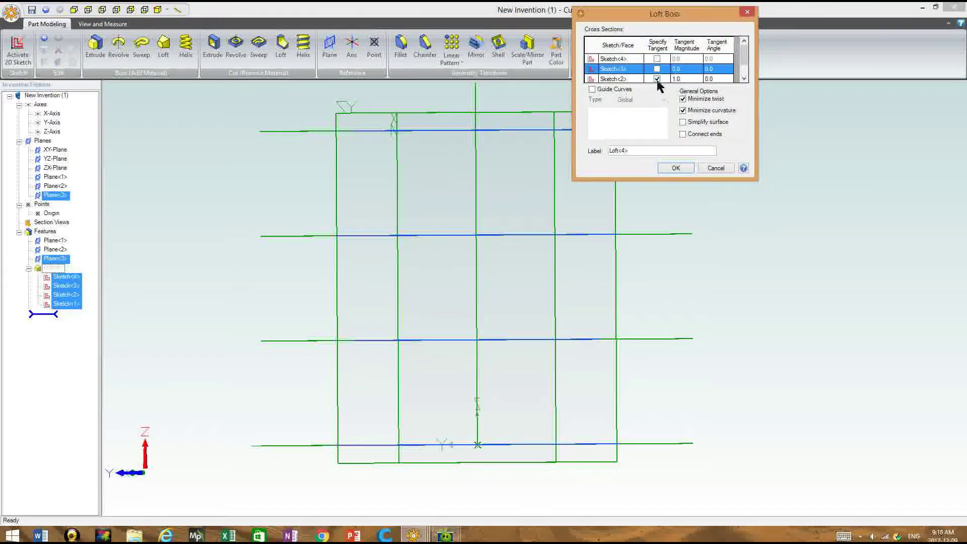
{"action": "left_click", "coordinate": [657, 79]}
{"action": "scroll", "coordinate": [748, 59], "scroll_direction": "down", "scroll_amount": 1}
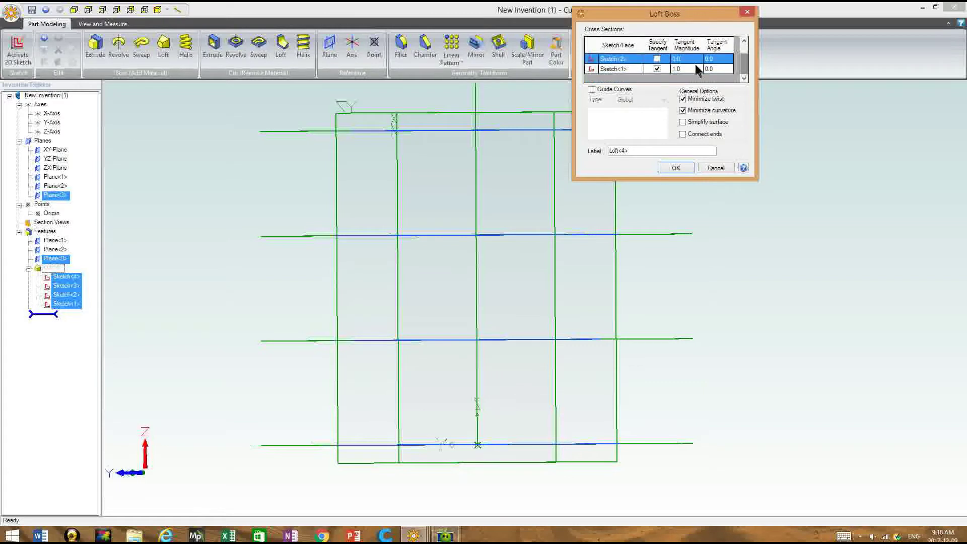
{"action": "left_click", "coordinate": [657, 69]}
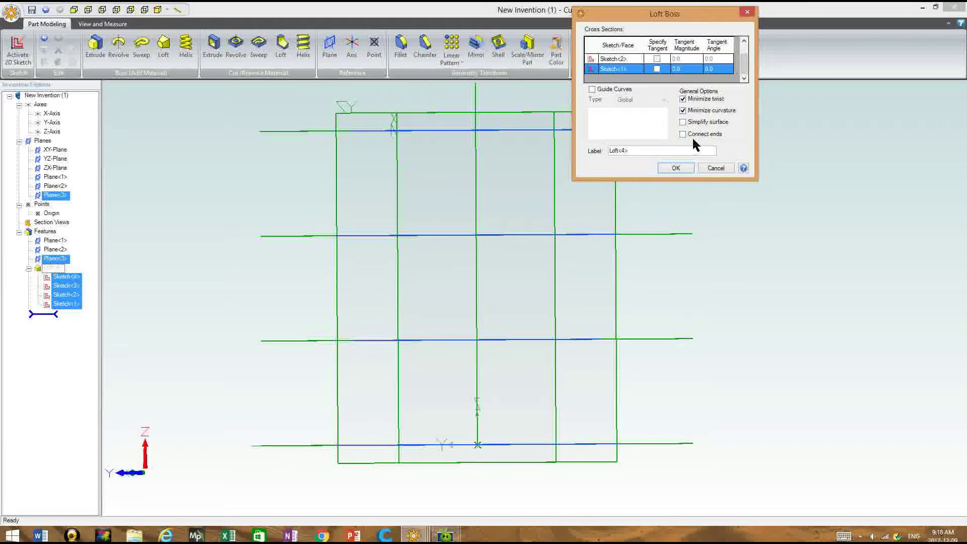
- Enable guide curves with the Global type for the loft and apply the loft changes
{"action": "left_click", "coordinate": [592, 90]}
{"action": "left_click", "coordinate": [663, 101]}
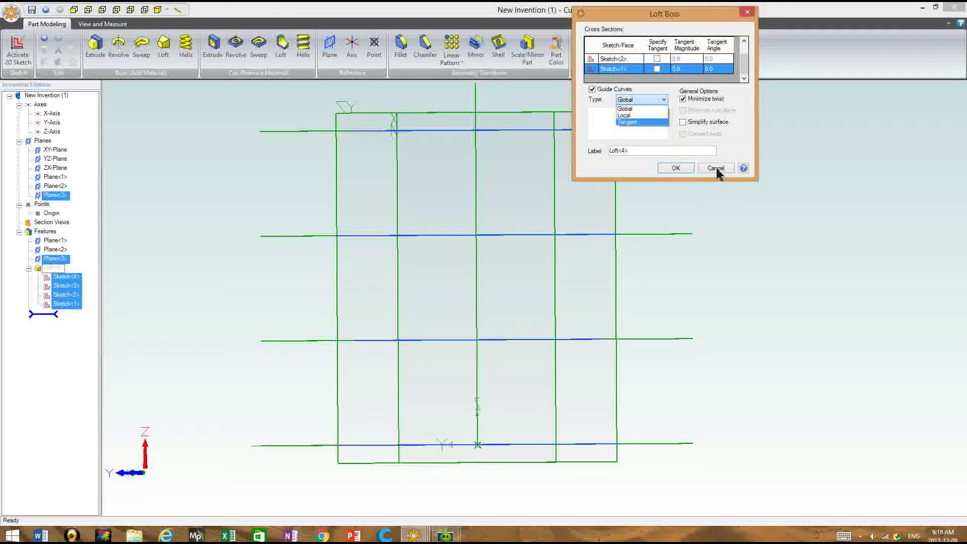
{"action": "left_click", "coordinate": [684, 172]}
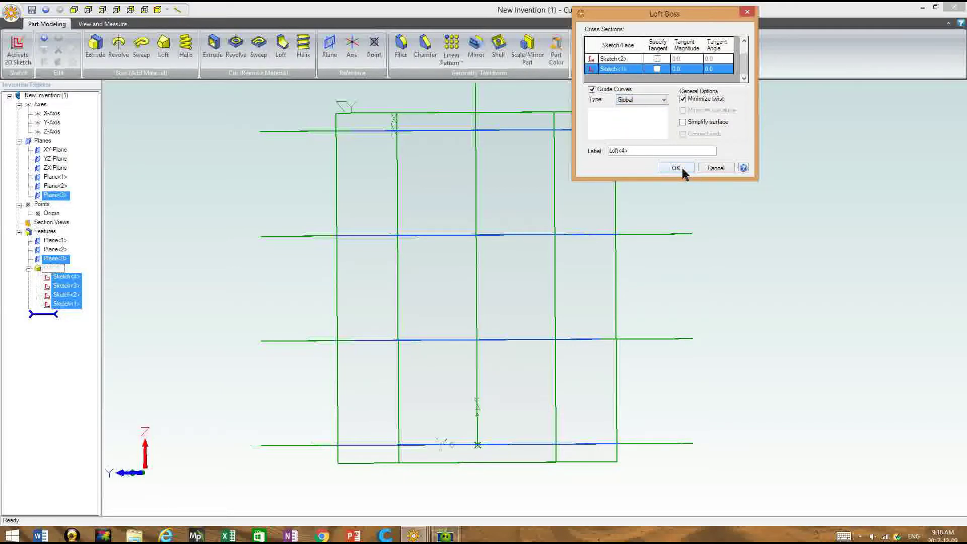
{"action": "left_click", "coordinate": [676, 169]}
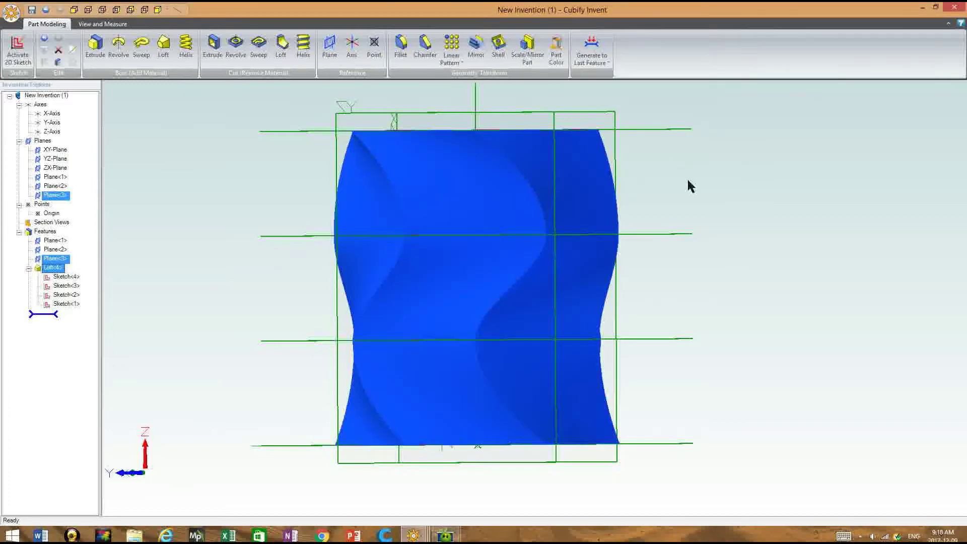
{"action": "mouse_move", "coordinate": [724, 228]}
{"action": "middle_mouse_down"}
{"action": "mouse_move", "coordinate": [755, 296]}
{"action": "mouse_move", "coordinate": [622, 320]}
{"action": "middle_mouse_up"}
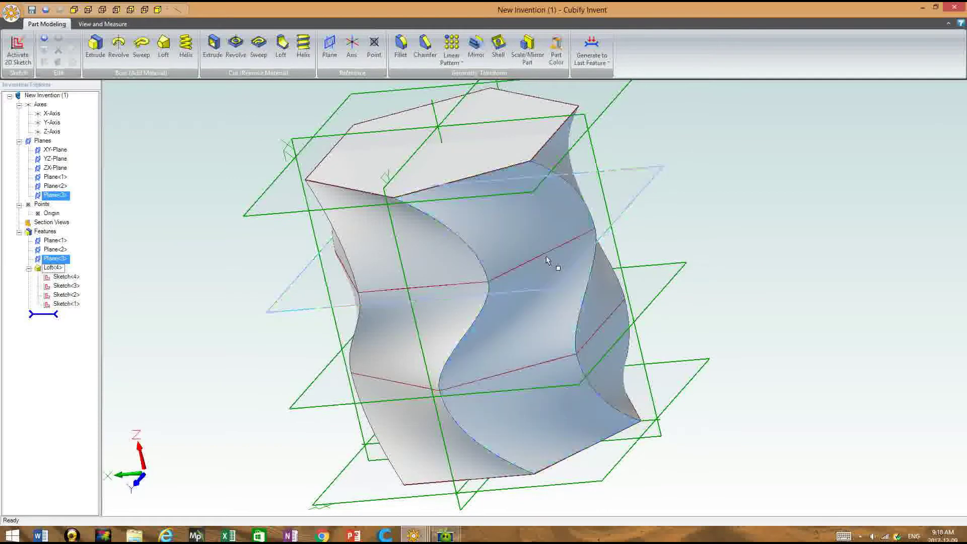
{"action": "right_click", "coordinate": [498, 318]}
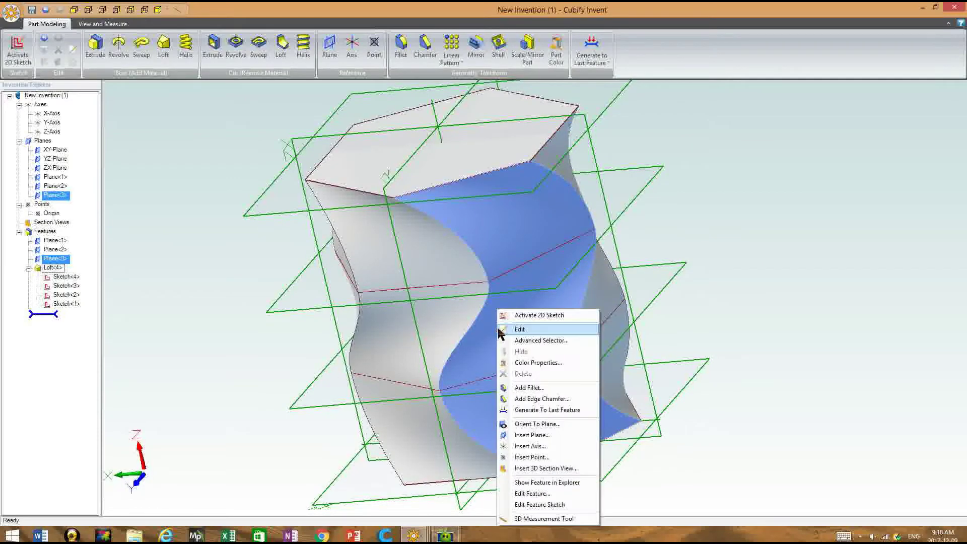
{"action": "middle_click_drag", "start_coordinate": [498, 323], "coordinate": [551, 403]}
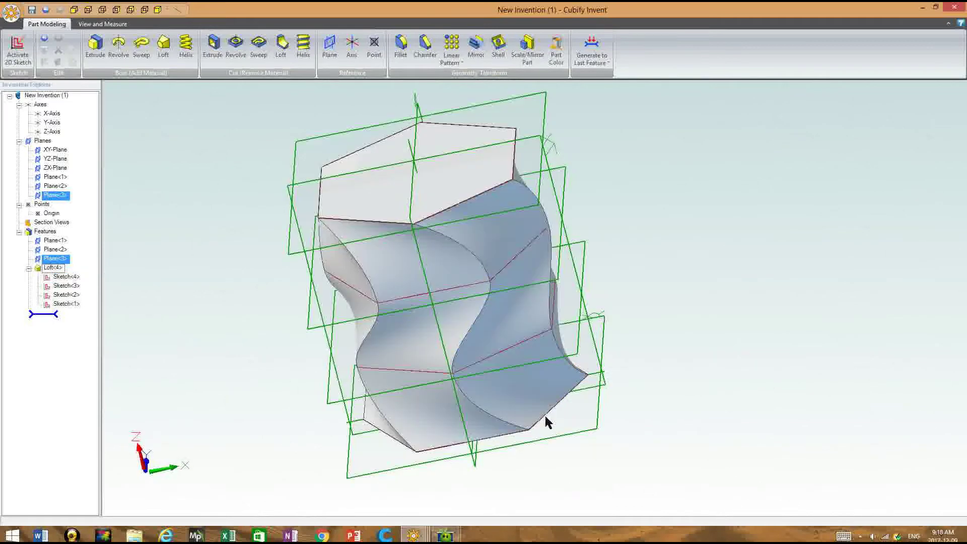
- Open the hexagon sketch on Plane<1>, rotate the hexagon with its helper circle -1° about the origin, and close the sketch
{"action": "double_click", "coordinate": [474, 369]}
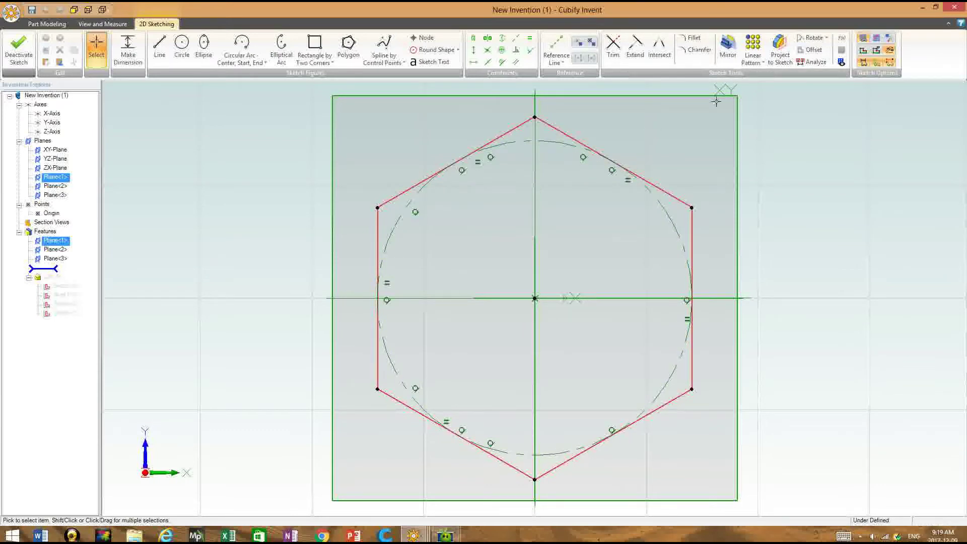
{"action": "left_click", "coordinate": [816, 40]}
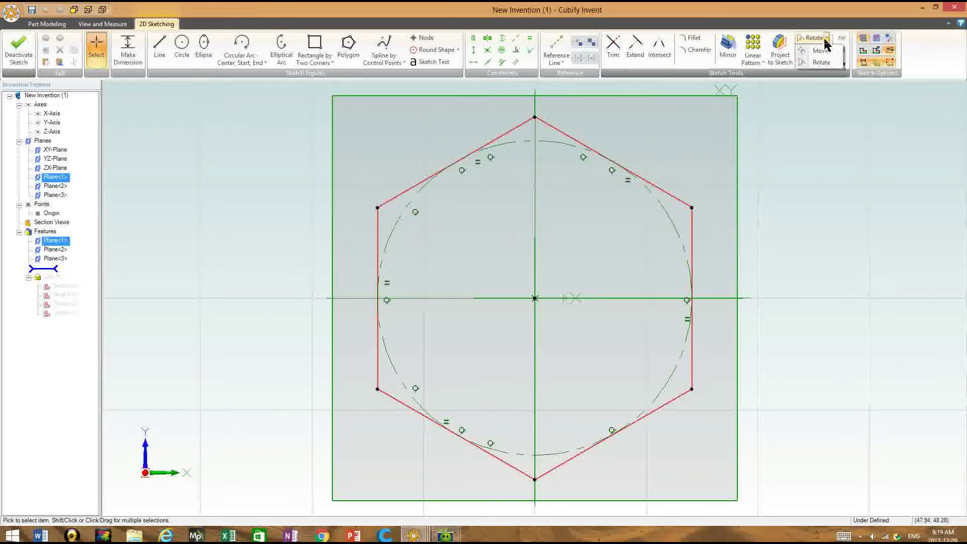
{"action": "left_click", "coordinate": [818, 62]}
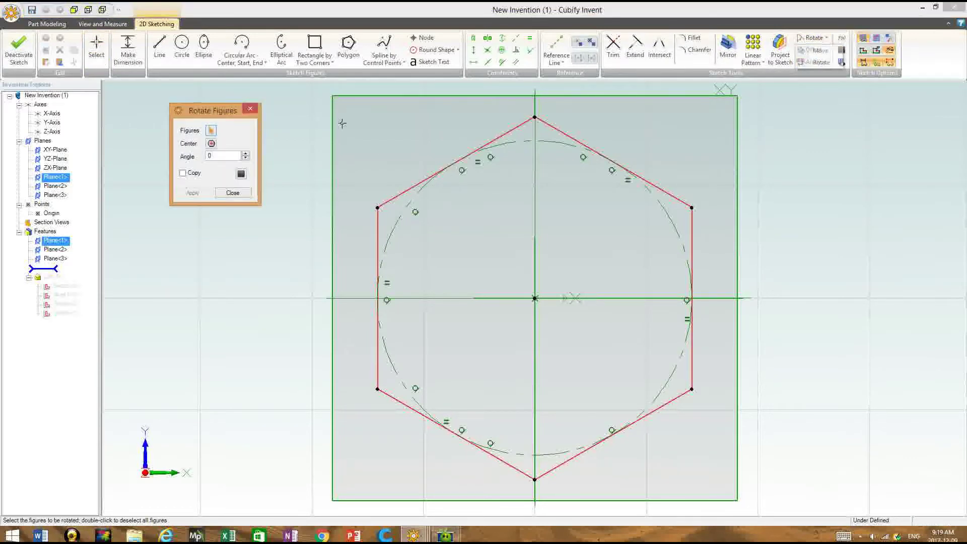
{"action": "mouse_move", "coordinate": [342, 123]}
{"action": "left_mouse_down"}
{"action": "mouse_move", "coordinate": [535, 255]}
{"action": "mouse_move", "coordinate": [763, 491]}
{"action": "left_mouse_up"}
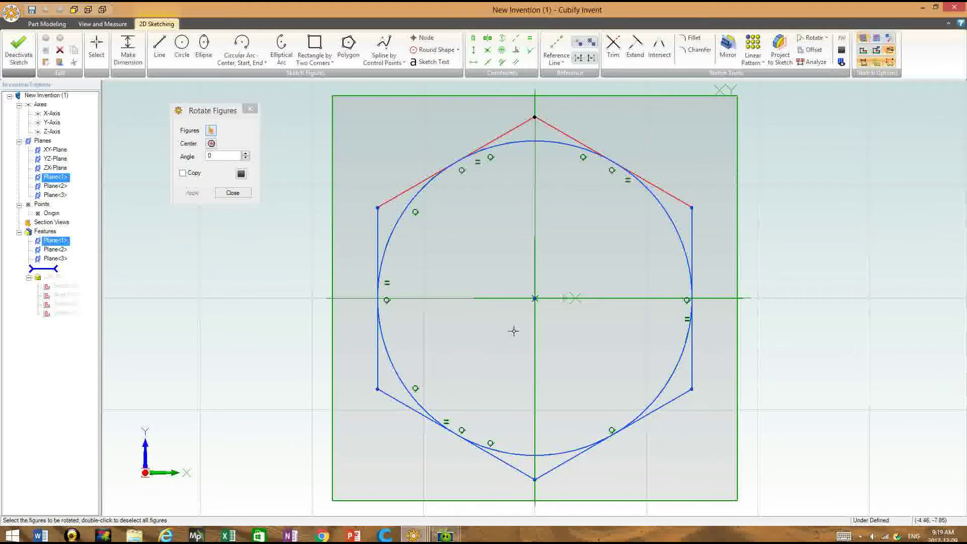
{"action": "mouse_move", "coordinate": [306, 94]}
{"action": "left_mouse_down"}
{"action": "mouse_move", "coordinate": [802, 506]}
{"action": "mouse_move", "coordinate": [793, 497]}
{"action": "left_mouse_up"}
{"action": "left_click", "coordinate": [210, 144]}
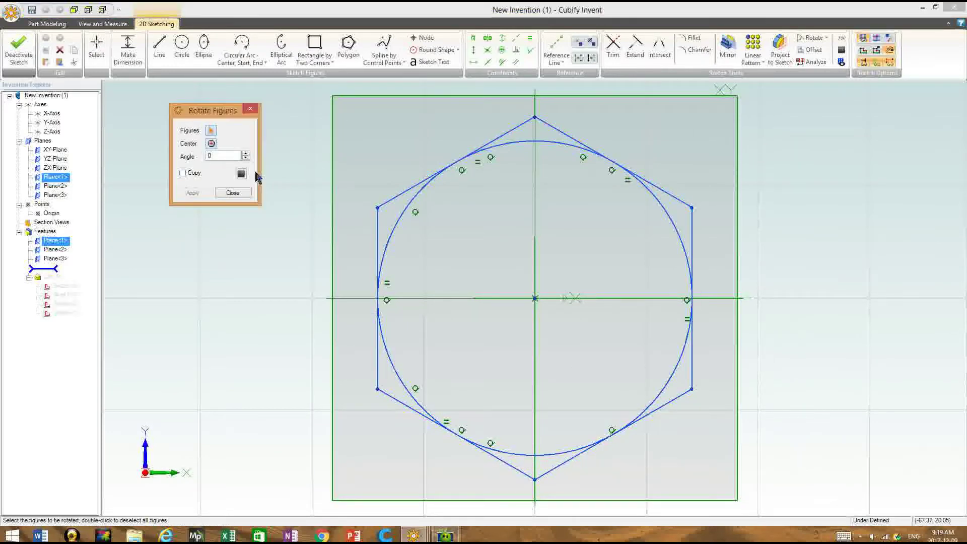
{"action": "left_click", "coordinate": [535, 299]}
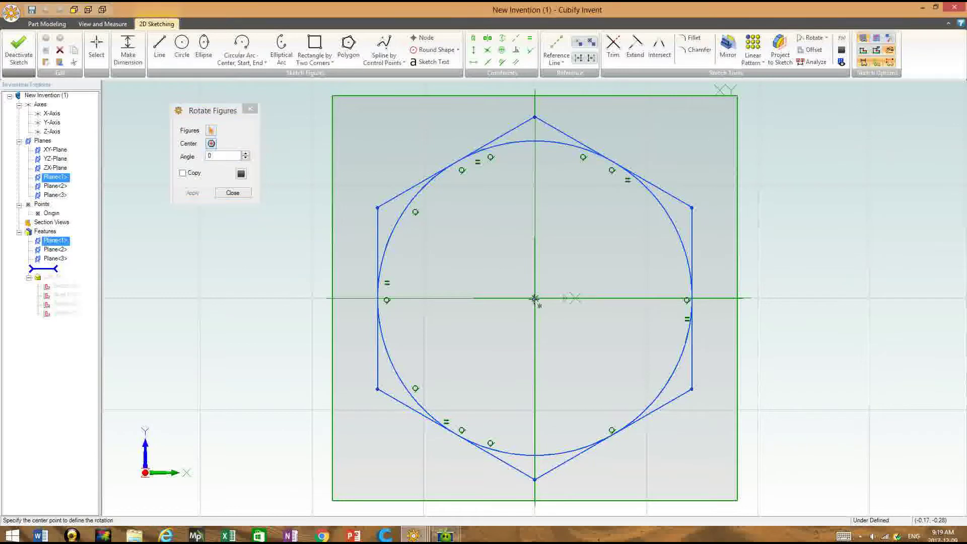
{"action": "left_click", "coordinate": [246, 157]}
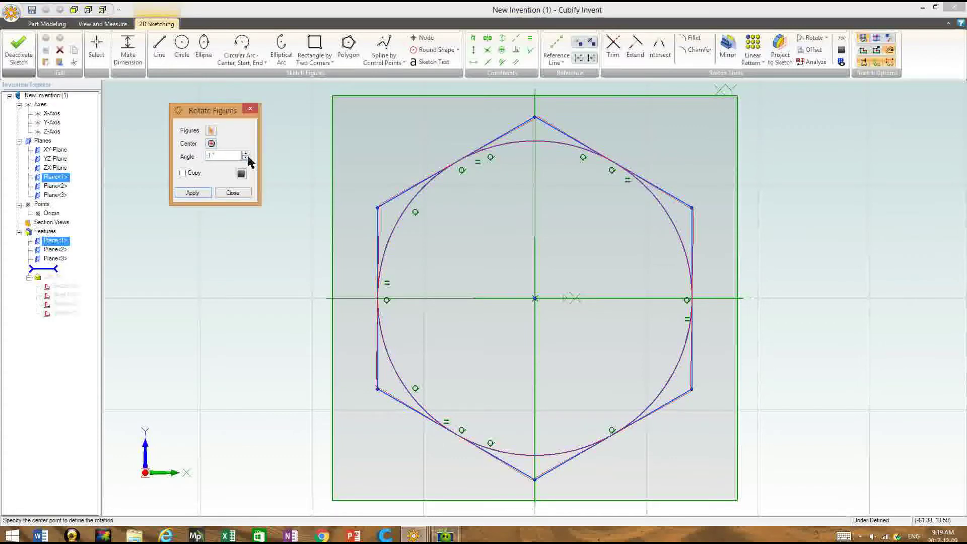
{"action": "left_click", "coordinate": [192, 192]}
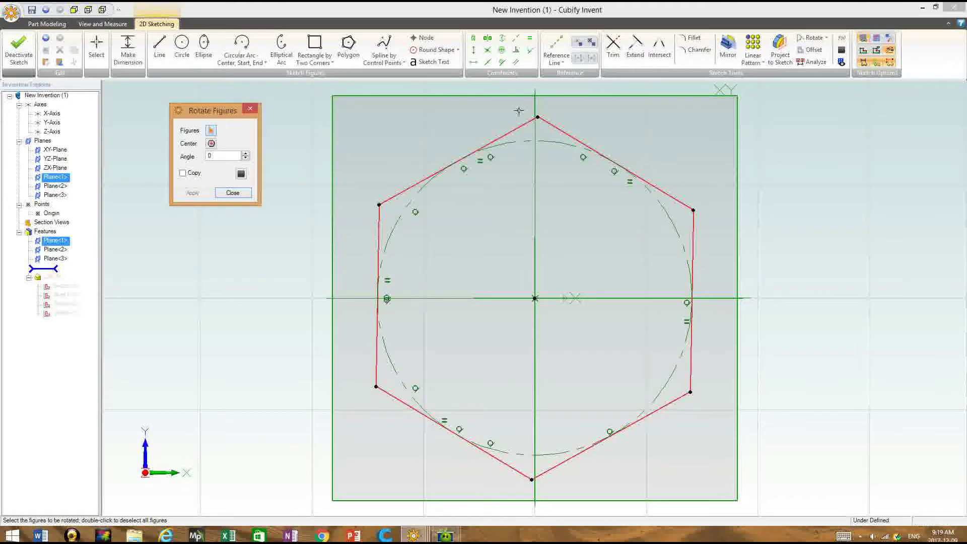
{"action": "left_click", "coordinate": [233, 194]}
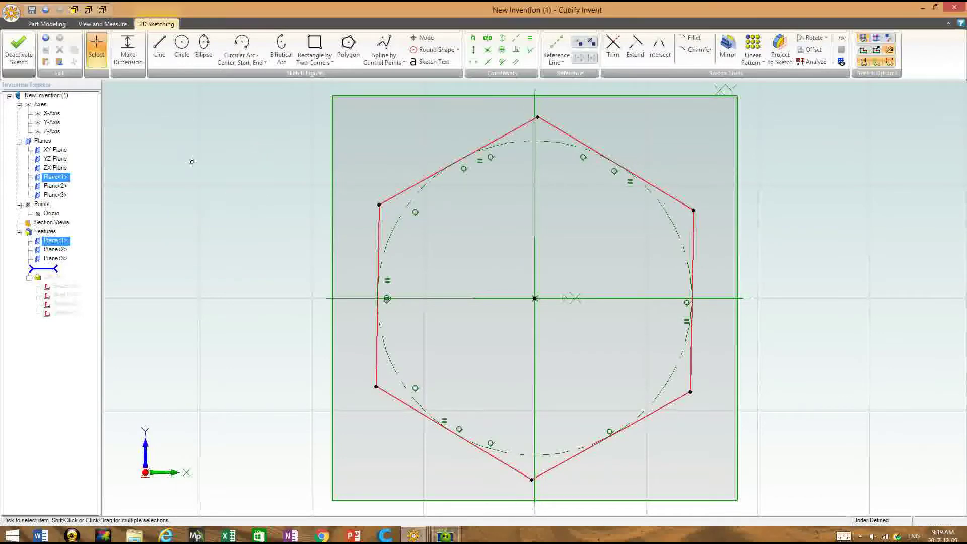
{"action": "key", "text": "Escape"}
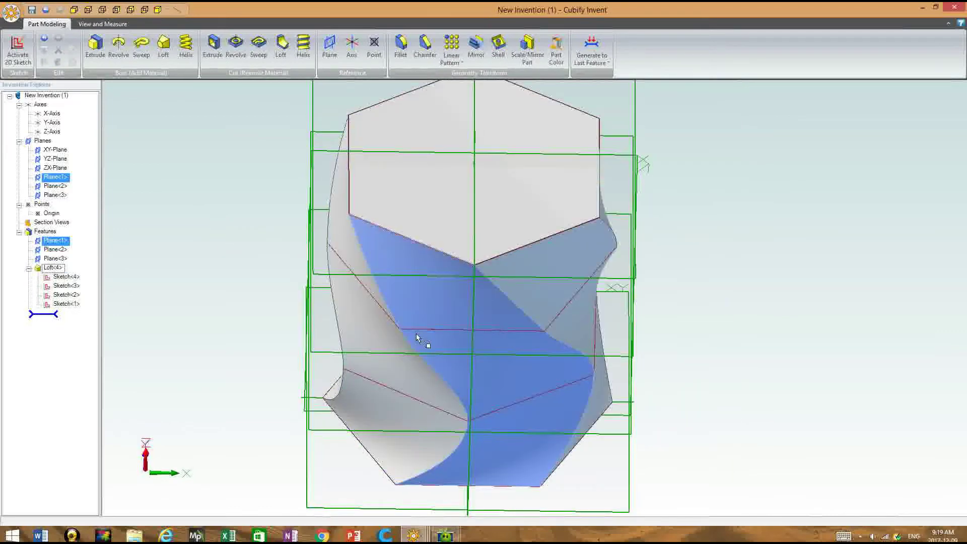
- Open the hexagon sketch on Plane<2> and set up a rotation of the hexagon with its helper circle about the origin
{"action": "double_click", "coordinate": [418, 331]}
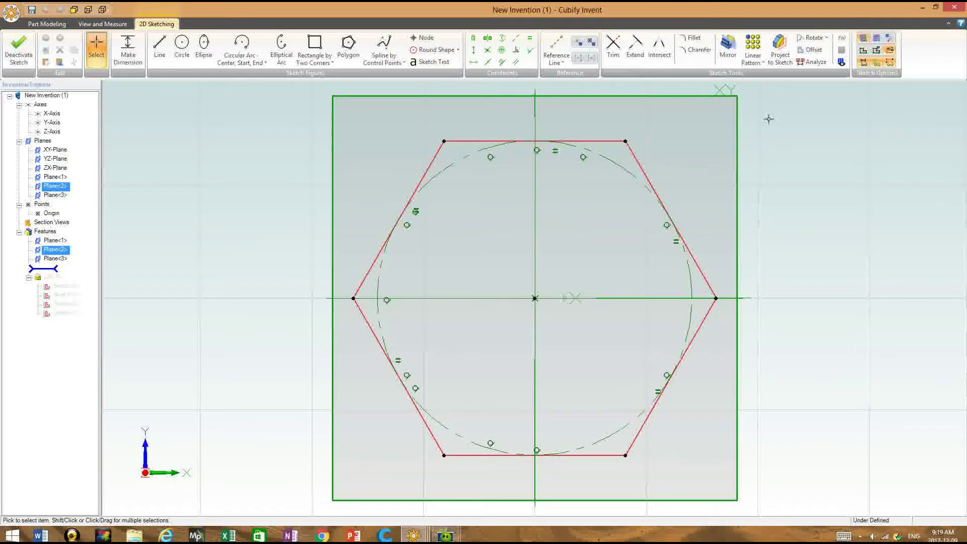
{"action": "left_click", "coordinate": [814, 38]}
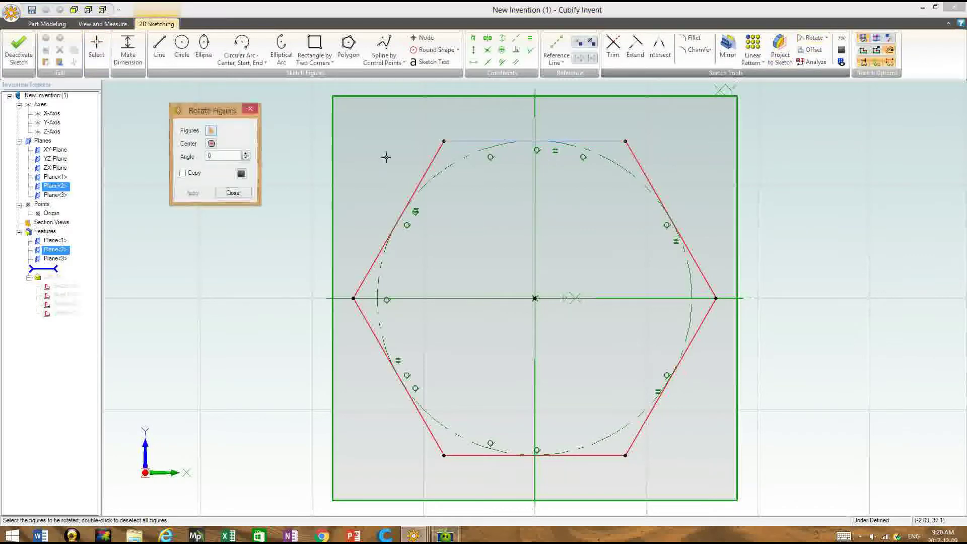
{"action": "left_click_drag", "start_coordinate": [273, 93], "coordinate": [752, 484]}
{"action": "left_click", "coordinate": [211, 144]}
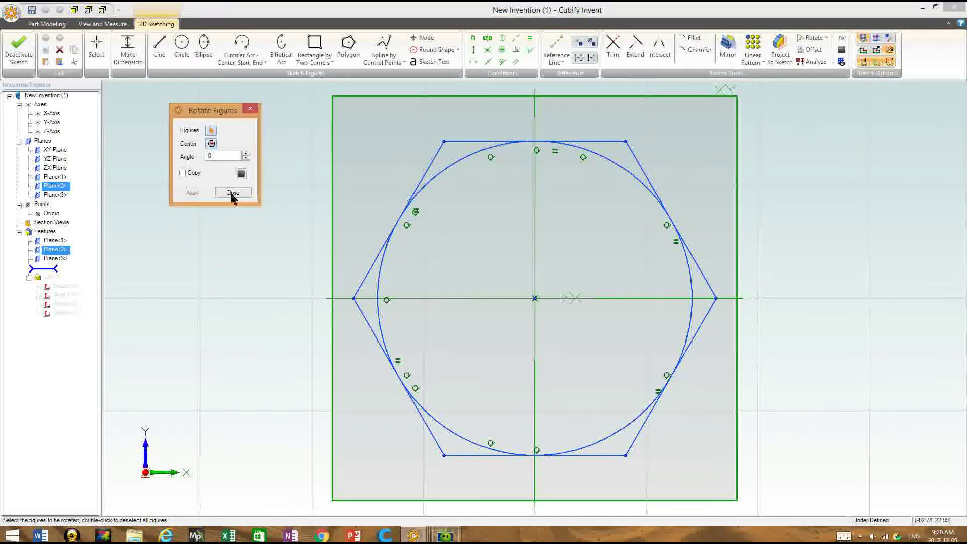
{"action": "left_click", "coordinate": [534, 298]}
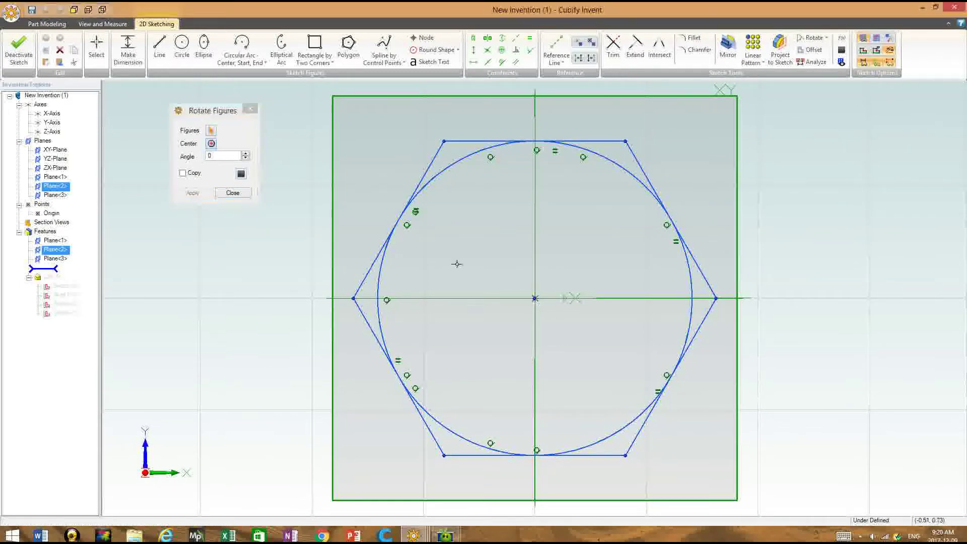
{"action": "left_click", "coordinate": [246, 154]}
{"action": "left_click", "coordinate": [246, 155]}
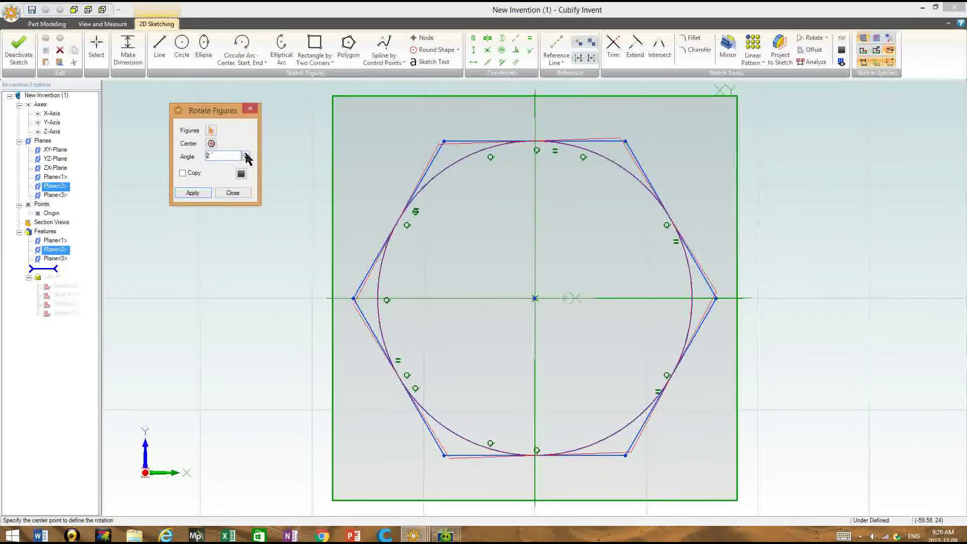
{"action": "left_click", "coordinate": [245, 158]}
{"action": "left_click", "coordinate": [245, 158]}
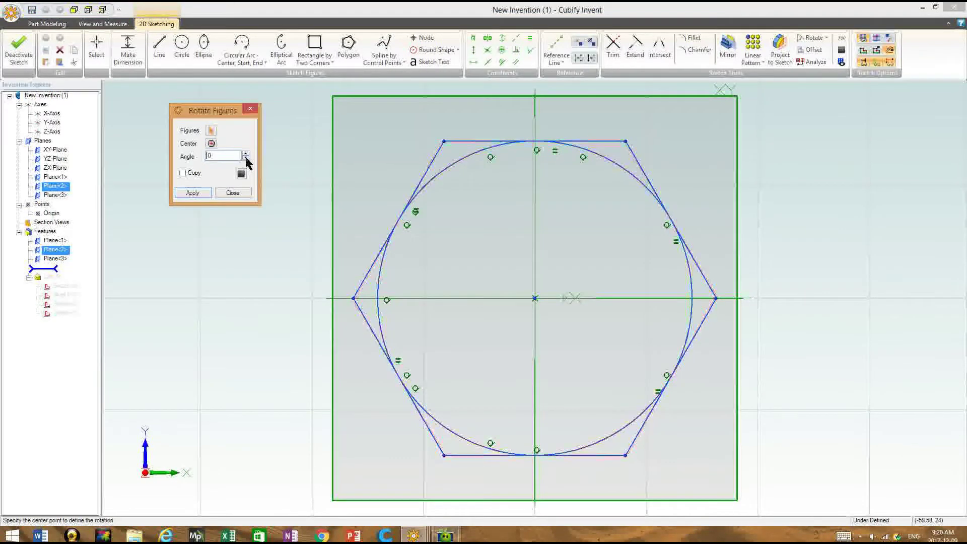
- Rotate the selected Plane<2> hexagon and helper circle by -2° and close the sketch
{"action": "left_click", "coordinate": [246, 158]}
{"action": "left_click", "coordinate": [246, 159]}
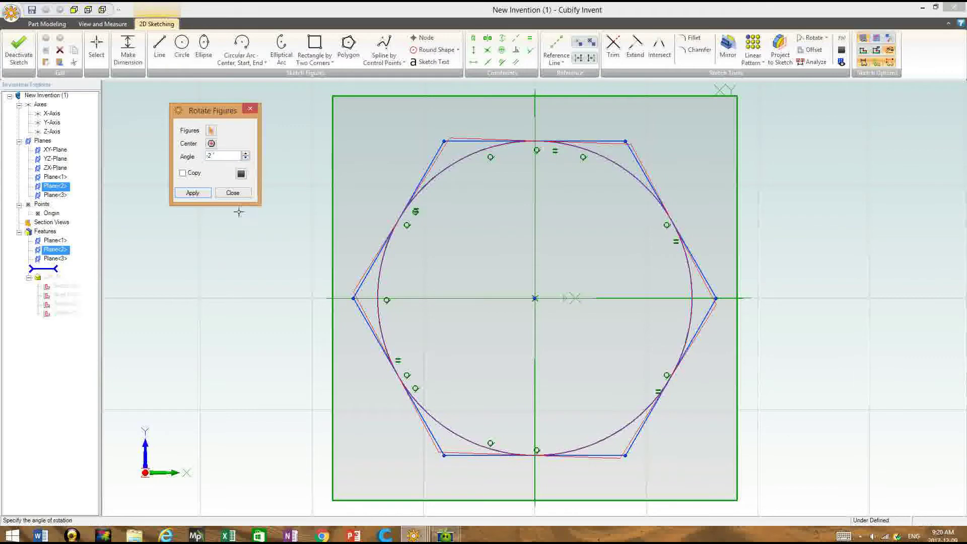
{"action": "left_click", "coordinate": [193, 193]}
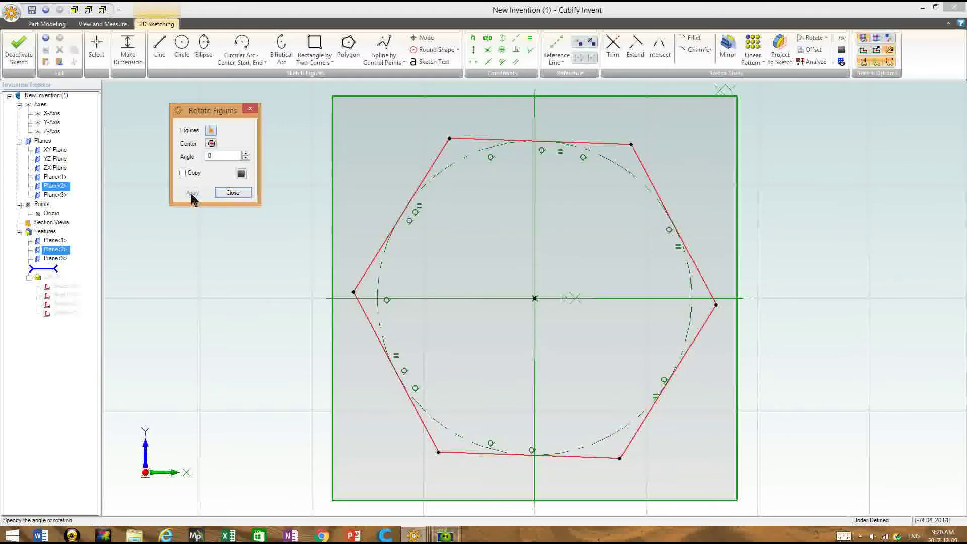
{"action": "left_click", "coordinate": [245, 194]}
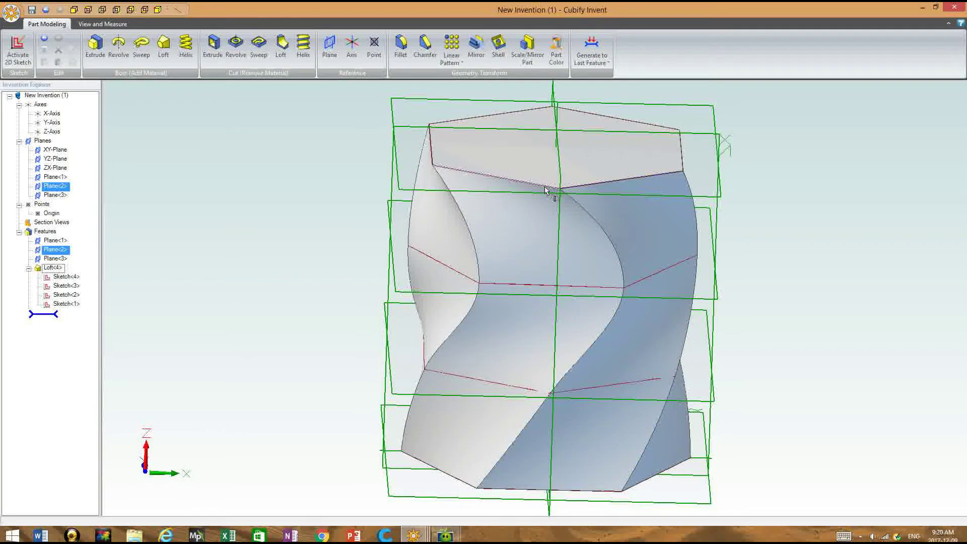
- Open the hexagon sketch on Plane<3>, rotate the hexagon with its helper circle -3° about the origin, and close the sketch
{"action": "right_click", "coordinate": [54, 280]}
{"action": "left_click", "coordinate": [60, 287]}
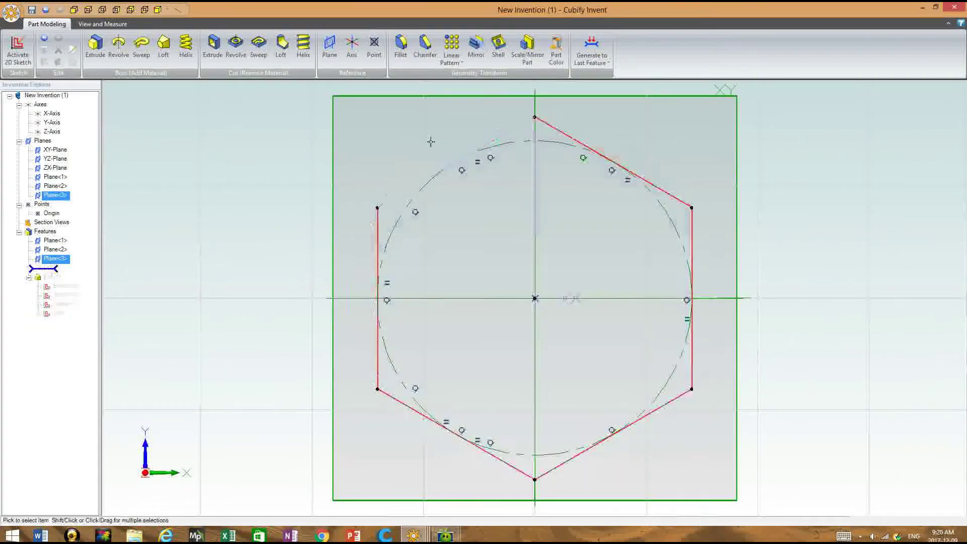
{"action": "mouse_move", "coordinate": [309, 94]}
{"action": "left_mouse_down"}
{"action": "mouse_move", "coordinate": [426, 176]}
{"action": "mouse_move", "coordinate": [826, 509]}
{"action": "left_mouse_up"}
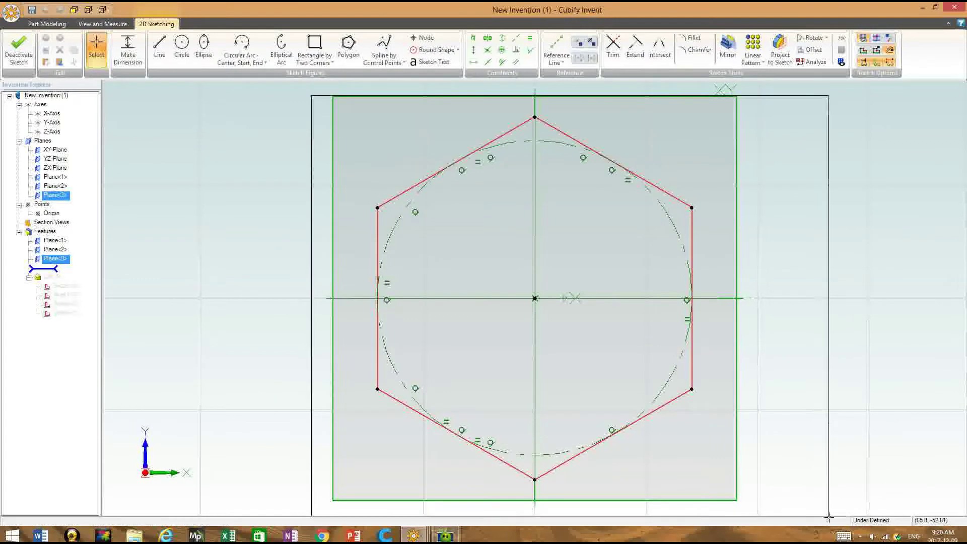
{"action": "left_click", "coordinate": [810, 37]}
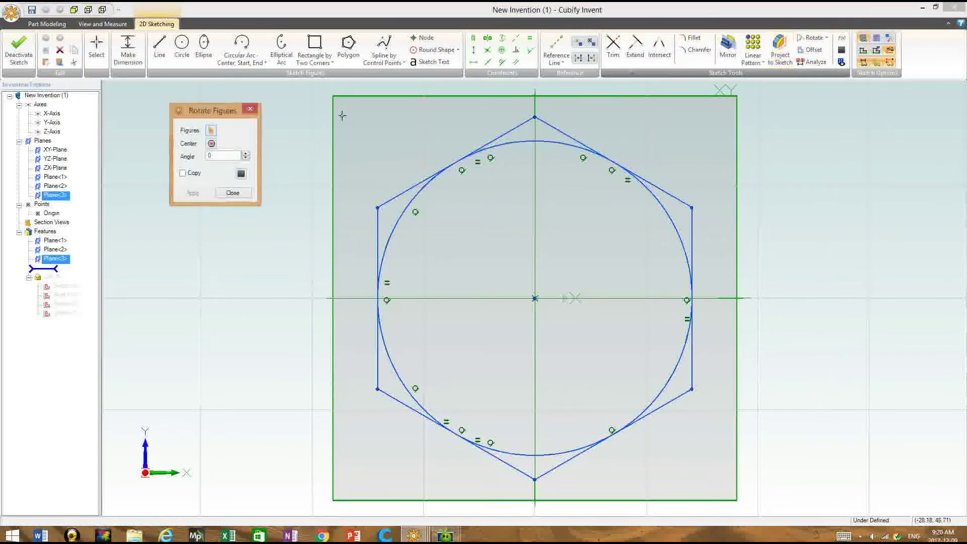
{"action": "left_click", "coordinate": [210, 143]}
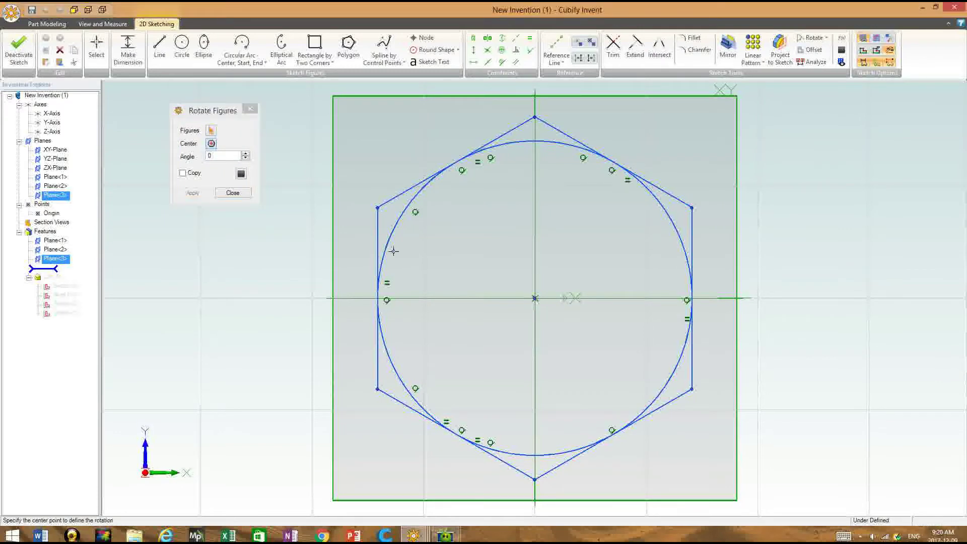
{"action": "left_click", "coordinate": [245, 158]}
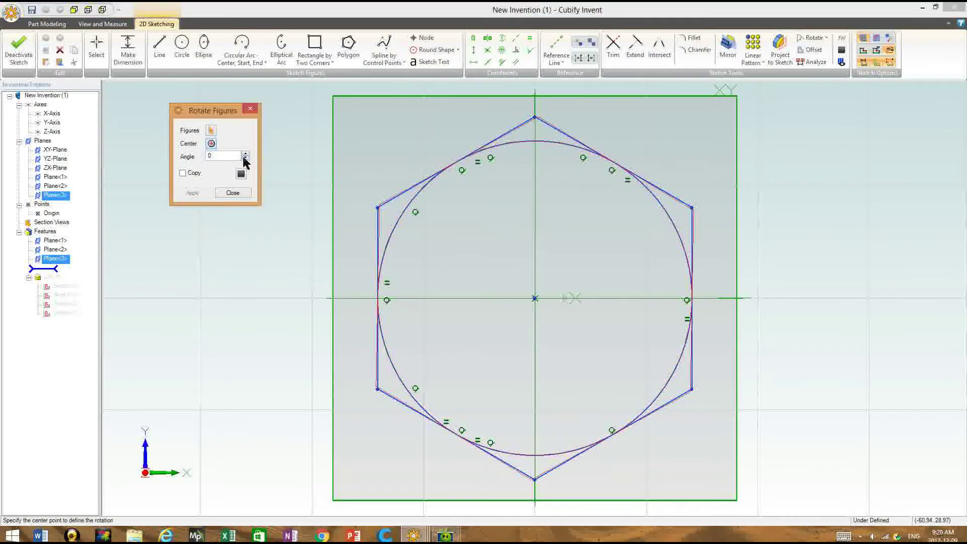
{"action": "left_click", "coordinate": [245, 158]}
{"action": "left_click", "coordinate": [245, 158]}
{"action": "left_click", "coordinate": [206, 195]}
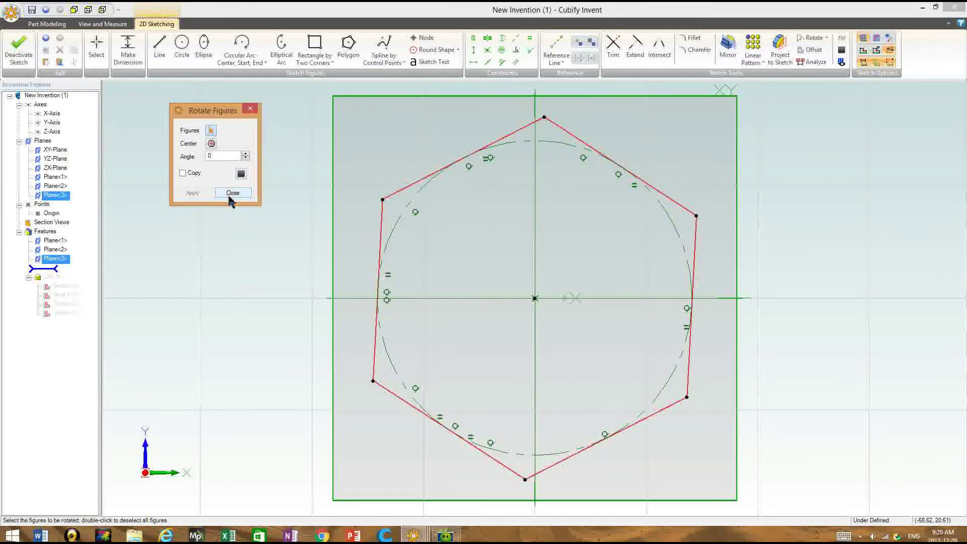
{"action": "left_click", "coordinate": [232, 194]}
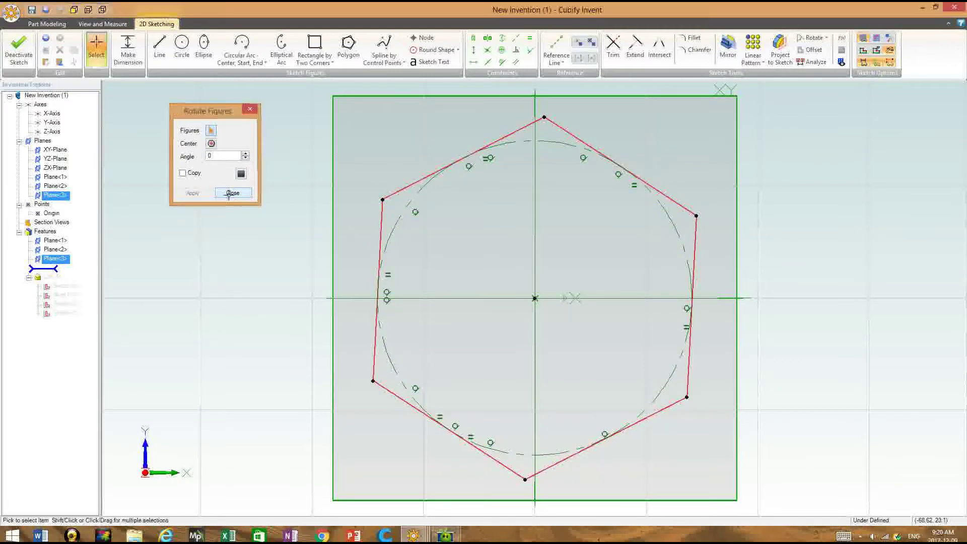
{"action": "left_click", "coordinate": [18, 59]}
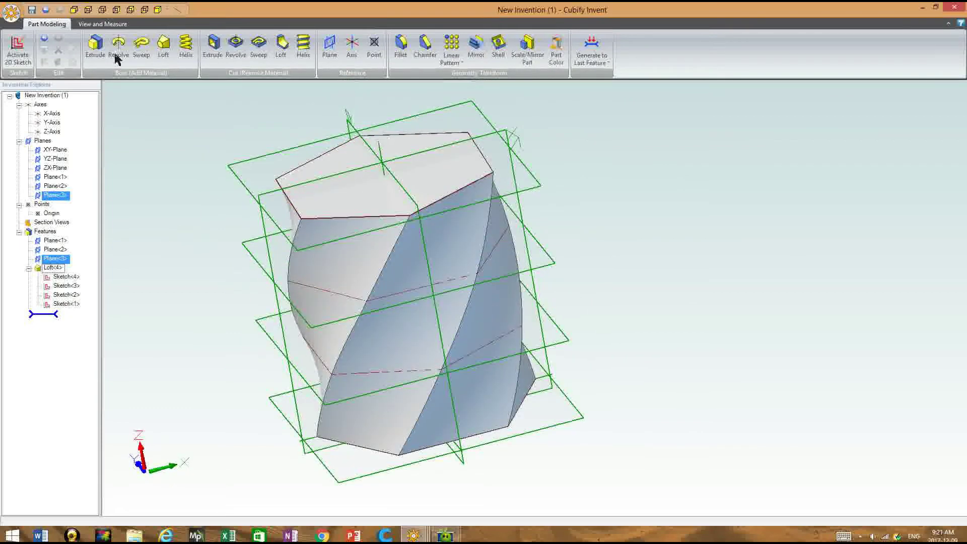
- Hide the sketches and reference planes so only the twisted loft body and axes are displayed
{"action": "left_click", "coordinate": [102, 23]}
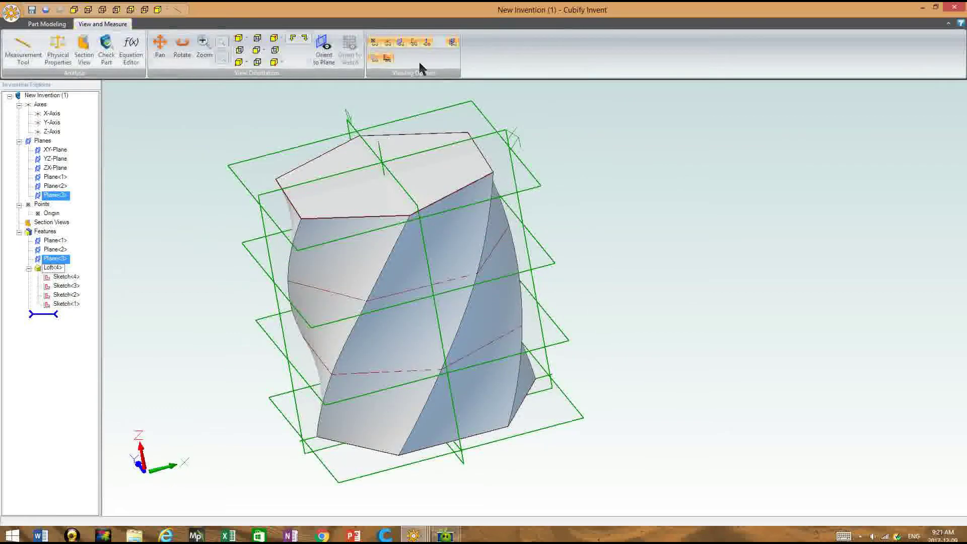
{"action": "left_click", "coordinate": [387, 59]}
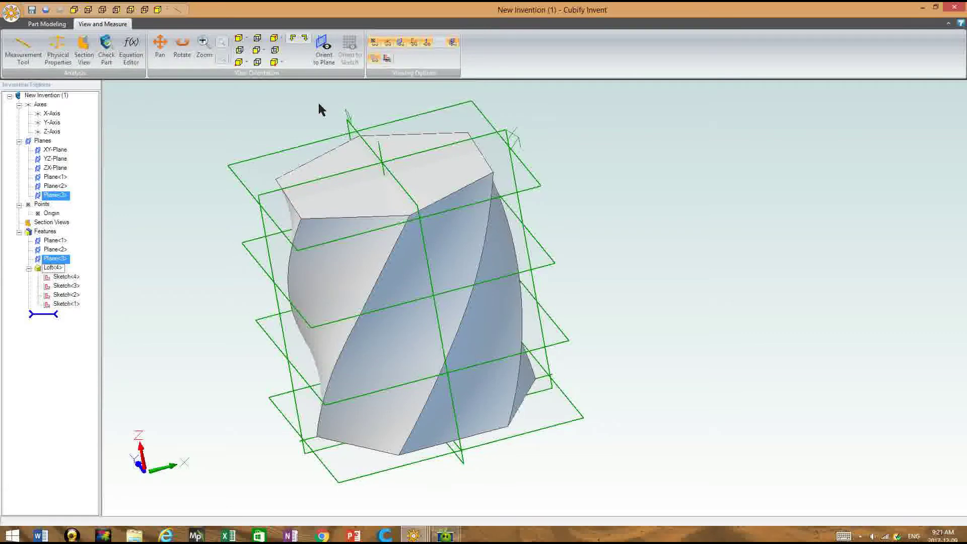
{"action": "left_click", "coordinate": [374, 60]}
{"action": "left_click", "coordinate": [374, 59]}
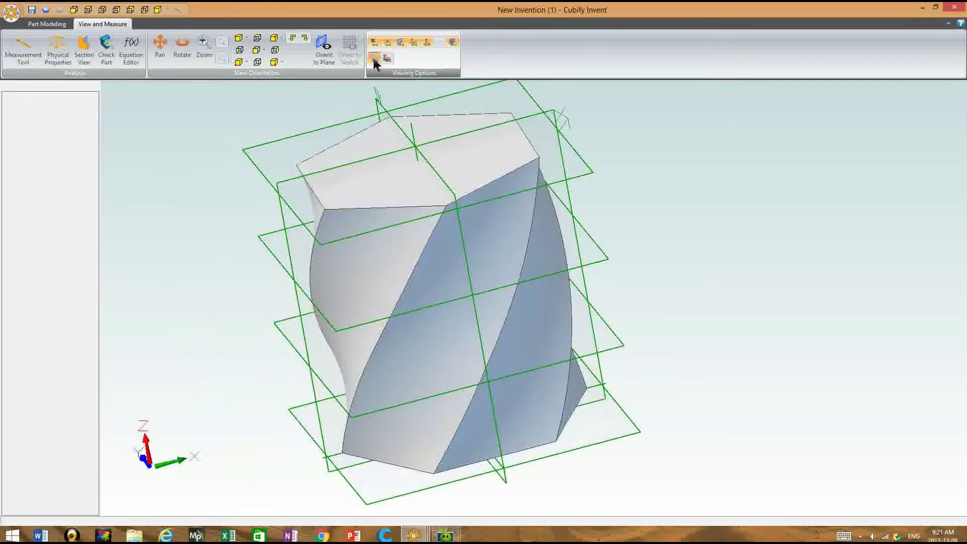
{"action": "left_click", "coordinate": [400, 42]}
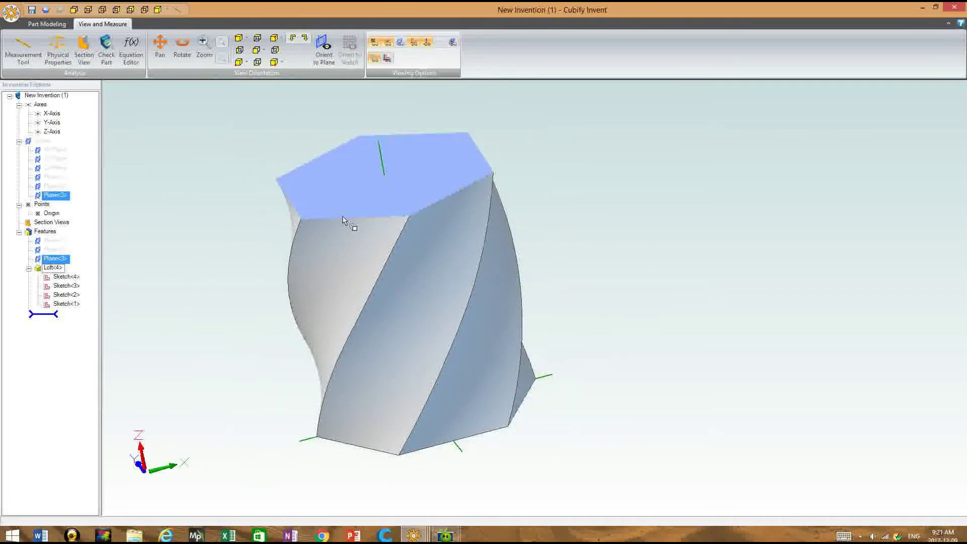
- Shell the twisted loft with its top hexagonal face removed and a standard thickness of 3 mm
{"action": "left_click_drag", "start_coordinate": [169, 260], "coordinate": [155, 302]}
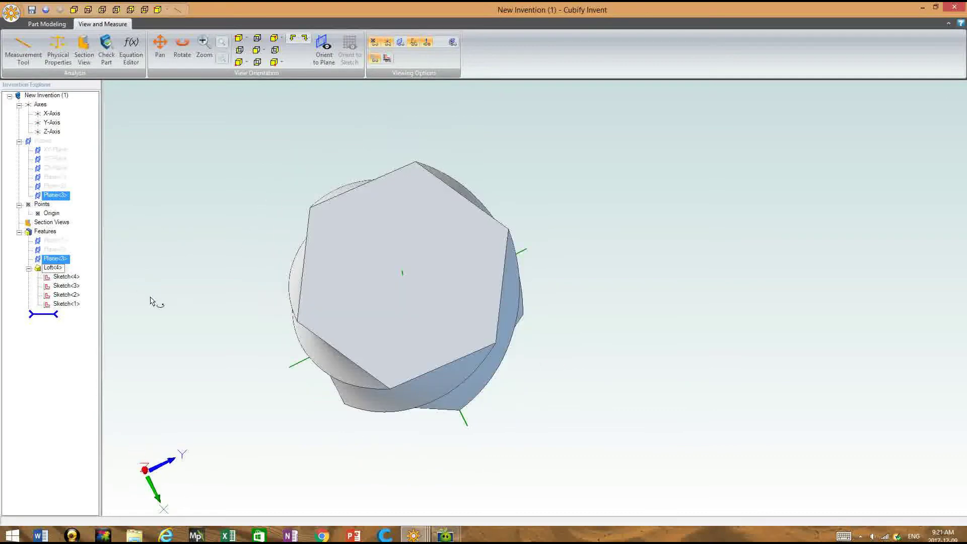
{"action": "left_click", "coordinate": [367, 296]}
{"action": "left_click", "coordinate": [47, 24]}
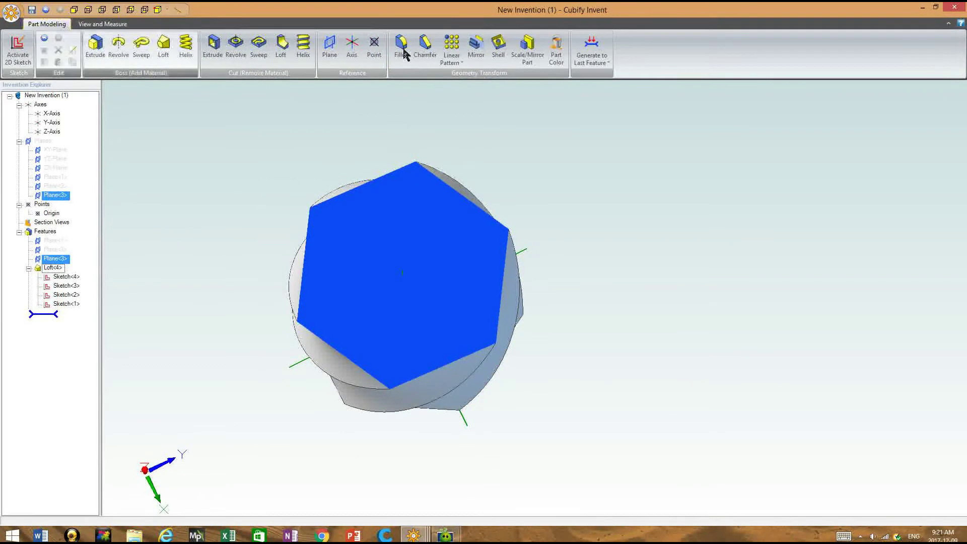
{"action": "left_click", "coordinate": [498, 46]}
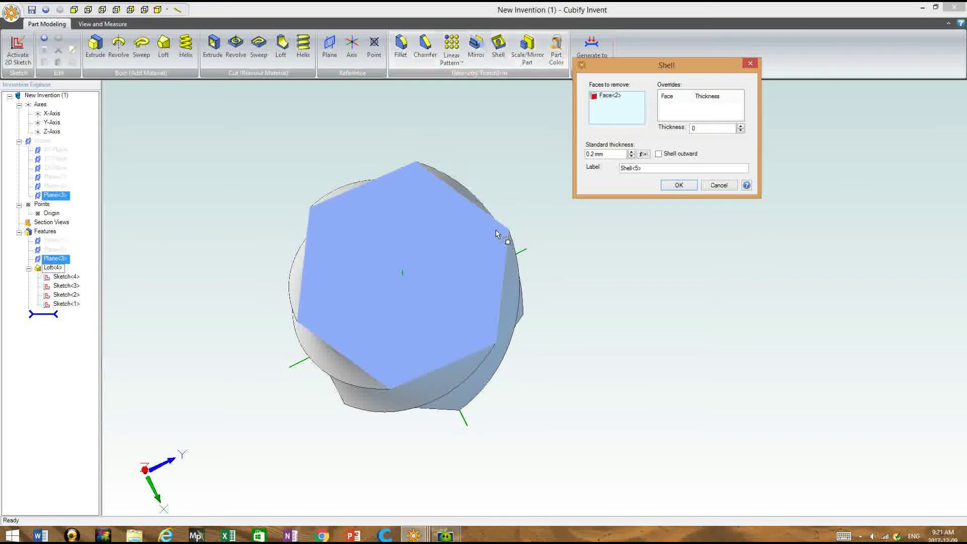
{"action": "double_click", "coordinate": [592, 154]}
{"action": "type", "text": "3"}
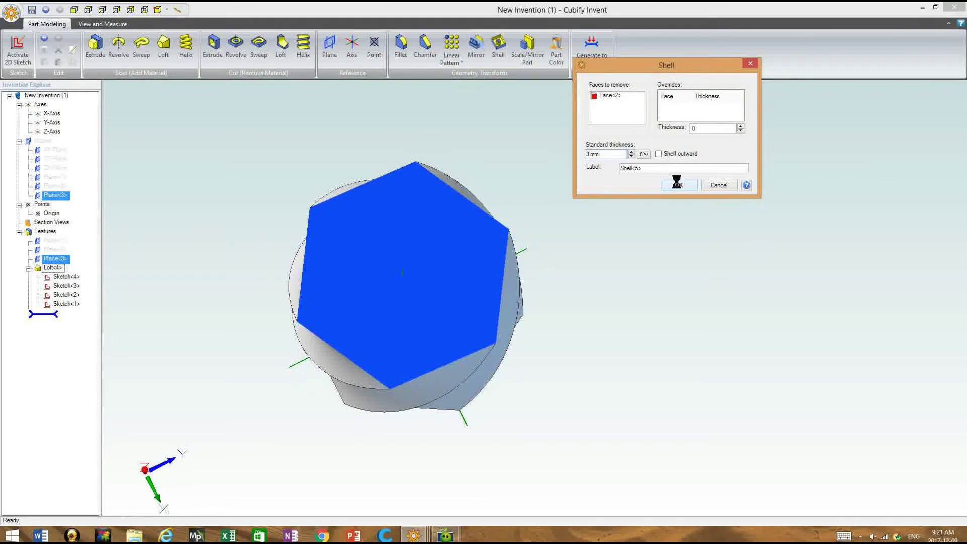
{"action": "middle_click_drag", "start_coordinate": [486, 292], "coordinate": [478, 272]}
{"action": "middle_click_drag", "start_coordinate": [469, 281], "coordinate": [480, 309]}
- Switch to the Twisty Vase document and hide its reference planes while keeping the stacked hexagon sketches displayed
{"action": "left_click", "coordinate": [413, 534]}
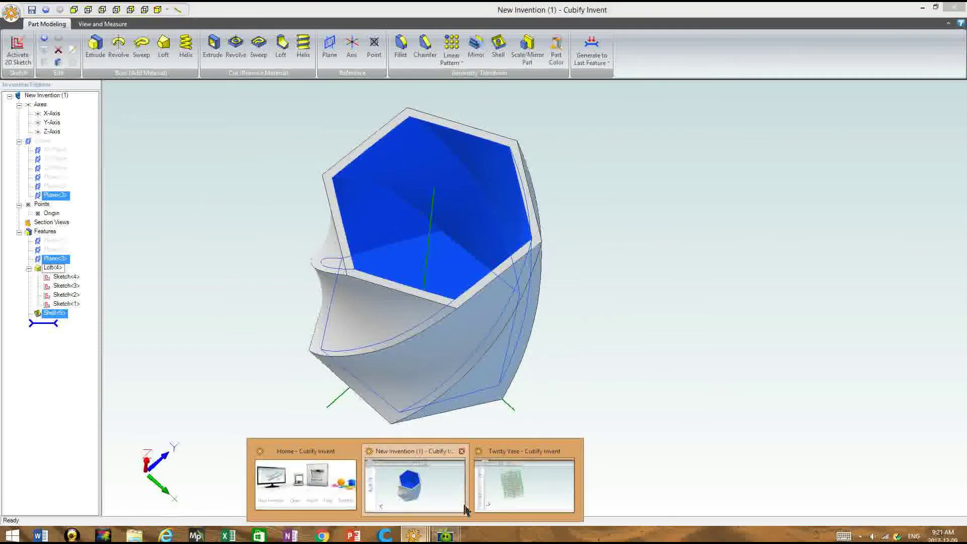
{"action": "left_click", "coordinate": [513, 486]}
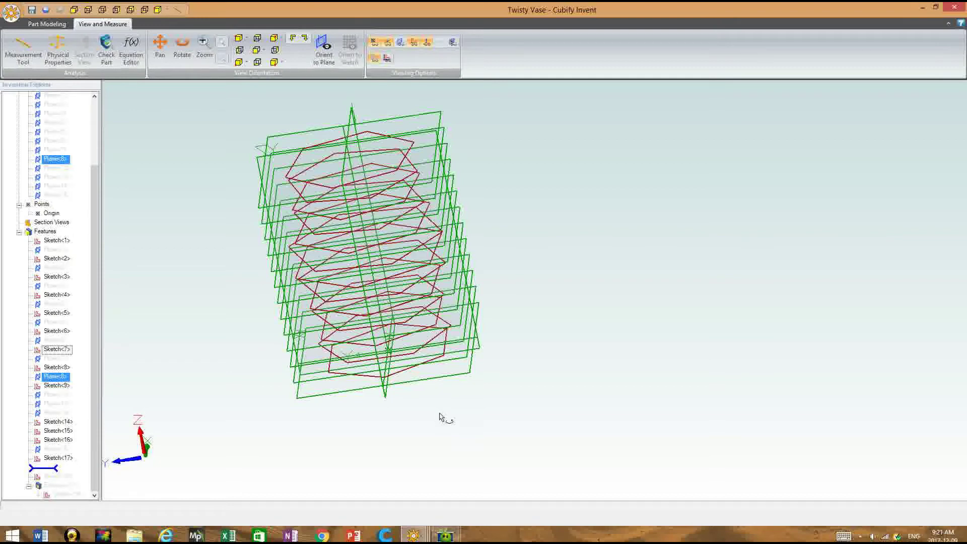
{"action": "middle_click_drag", "start_coordinate": [440, 416], "coordinate": [327, 253]}
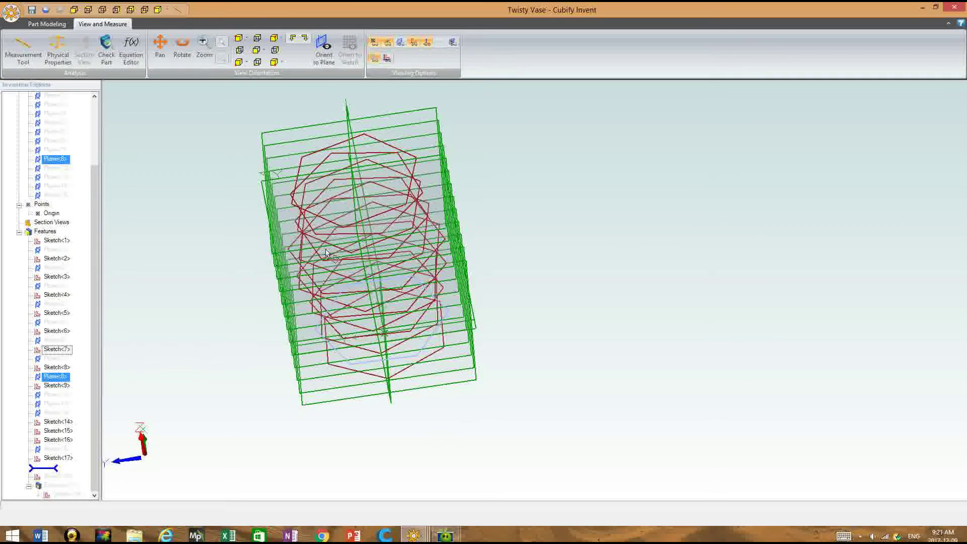
{"action": "left_click", "coordinate": [400, 43]}
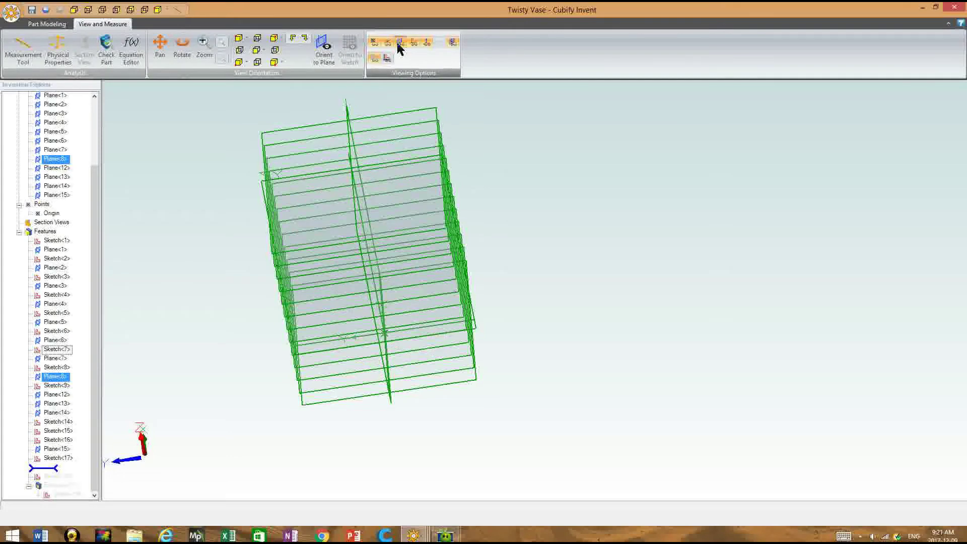
{"action": "left_click", "coordinate": [400, 43]}
{"action": "left_click", "coordinate": [400, 44]}
{"action": "left_click", "coordinate": [400, 44]}
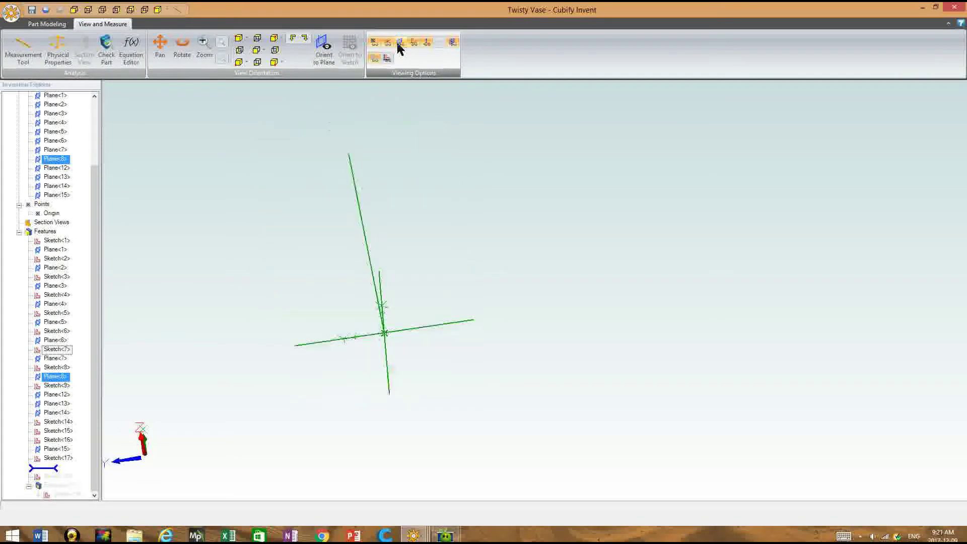
{"action": "left_click", "coordinate": [386, 60]}
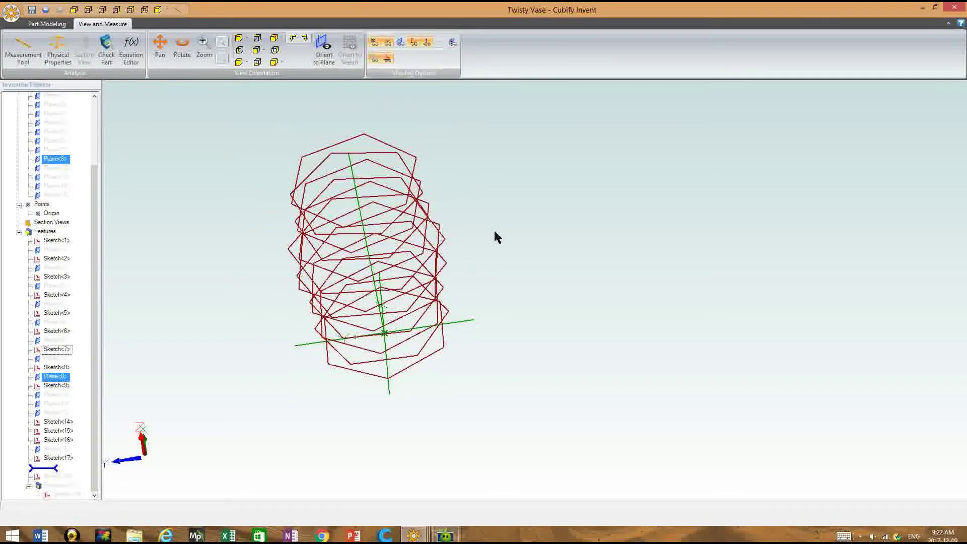
- Start a boss loft and select all thirteen stacked hexagon sketches in order from bottom to top as cross sections
{"action": "left_click", "coordinate": [46, 23]}
{"action": "left_click", "coordinate": [163, 45]}
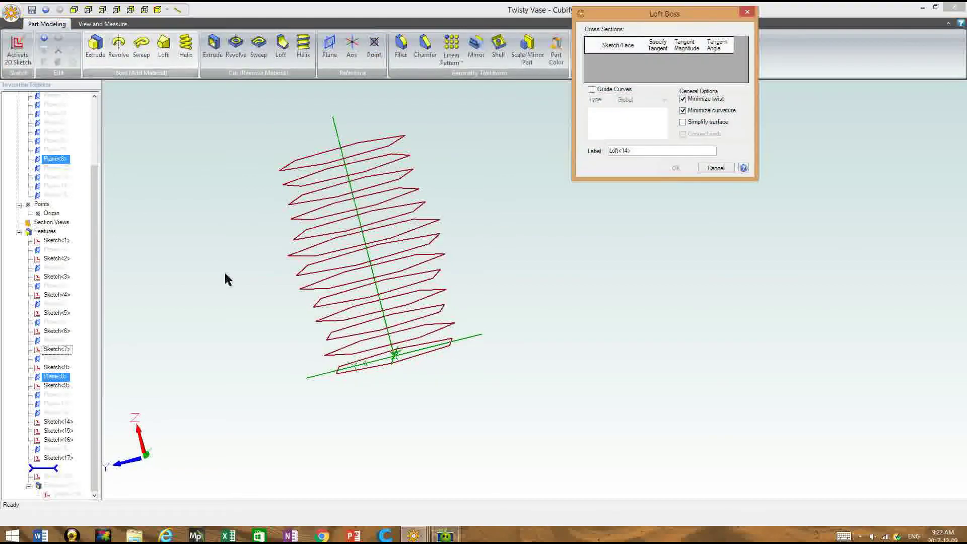
{"action": "left_click", "coordinate": [366, 366]}
{"action": "left_click", "coordinate": [362, 348]}
{"action": "left_click", "coordinate": [360, 330]}
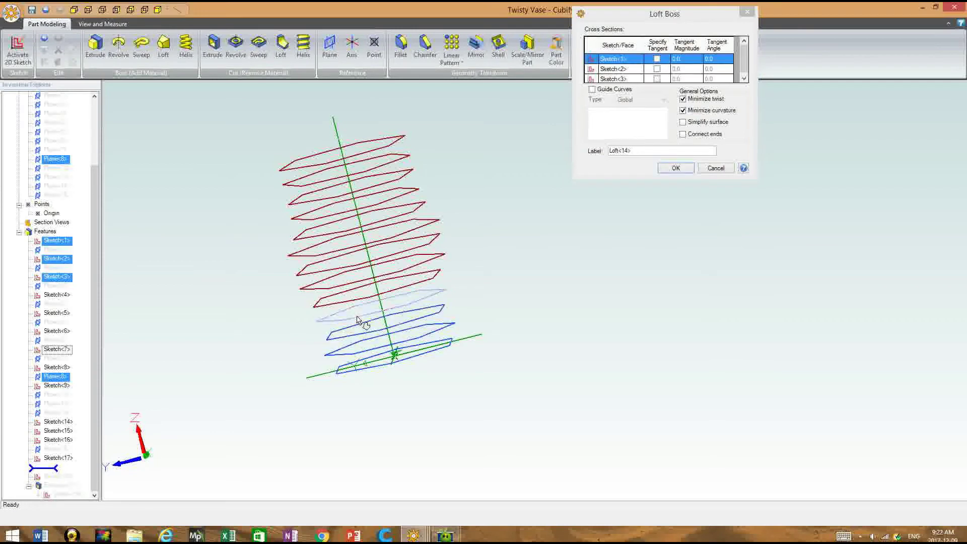
{"action": "left_click", "coordinate": [358, 312]}
{"action": "left_click", "coordinate": [357, 297]}
{"action": "left_click", "coordinate": [354, 281]}
{"action": "left_click", "coordinate": [352, 264]}
{"action": "left_click", "coordinate": [345, 251]}
{"action": "left_click", "coordinate": [343, 233]}
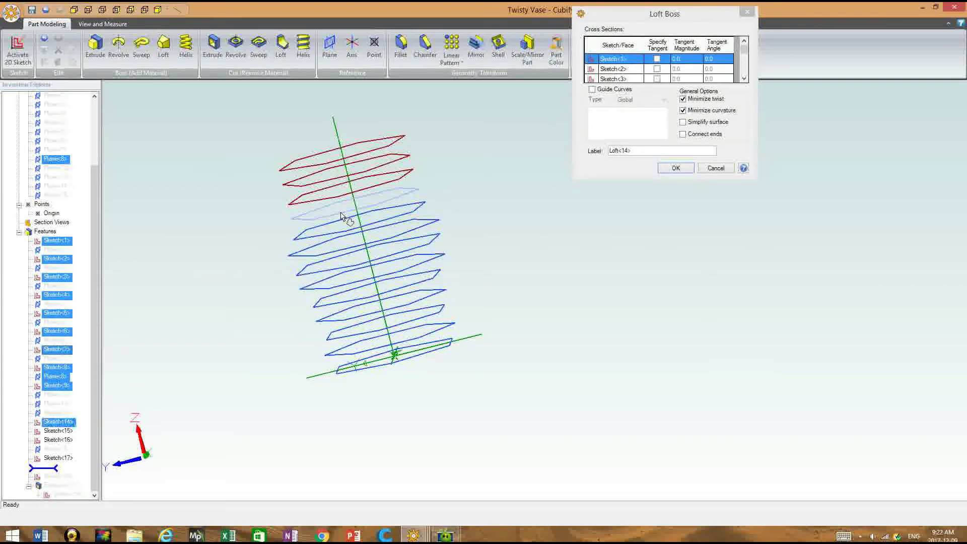
{"action": "left_click", "coordinate": [317, 201]}
{"action": "left_click", "coordinate": [315, 184]}
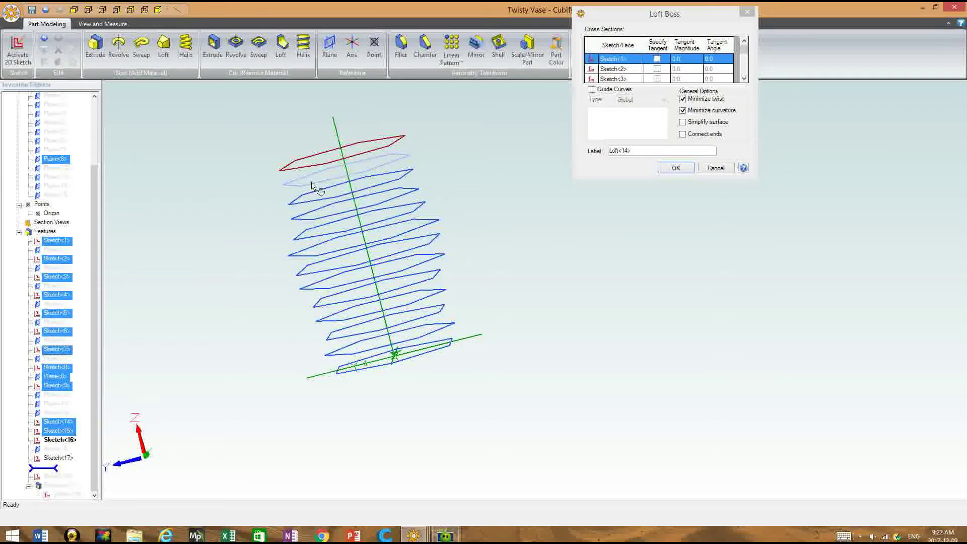
{"action": "left_click", "coordinate": [311, 171]}
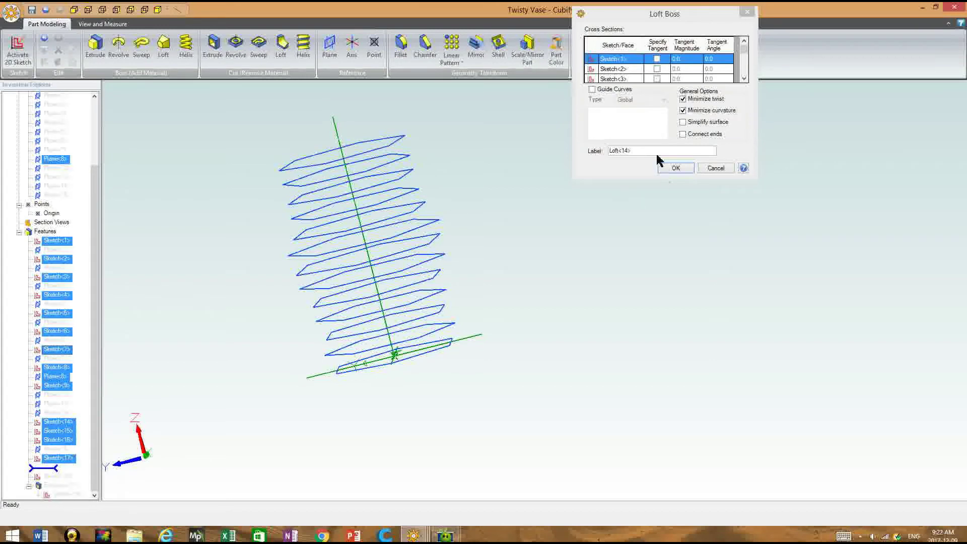
- Enable Specify Tangent for all the loft's cross sections and create the loft
{"action": "left_click", "coordinate": [657, 69]}
{"action": "left_click", "coordinate": [743, 78]}
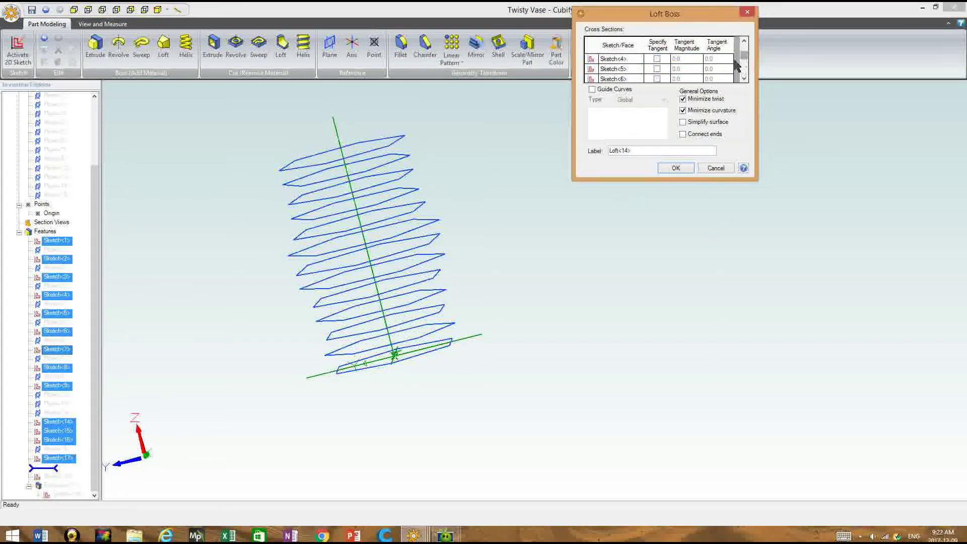
{"action": "left_click", "coordinate": [657, 69]}
{"action": "left_click", "coordinate": [743, 79]}
{"action": "left_click", "coordinate": [657, 69]}
{"action": "left_click", "coordinate": [743, 78]}
{"action": "left_click", "coordinate": [656, 68]}
{"action": "left_click", "coordinate": [744, 79]}
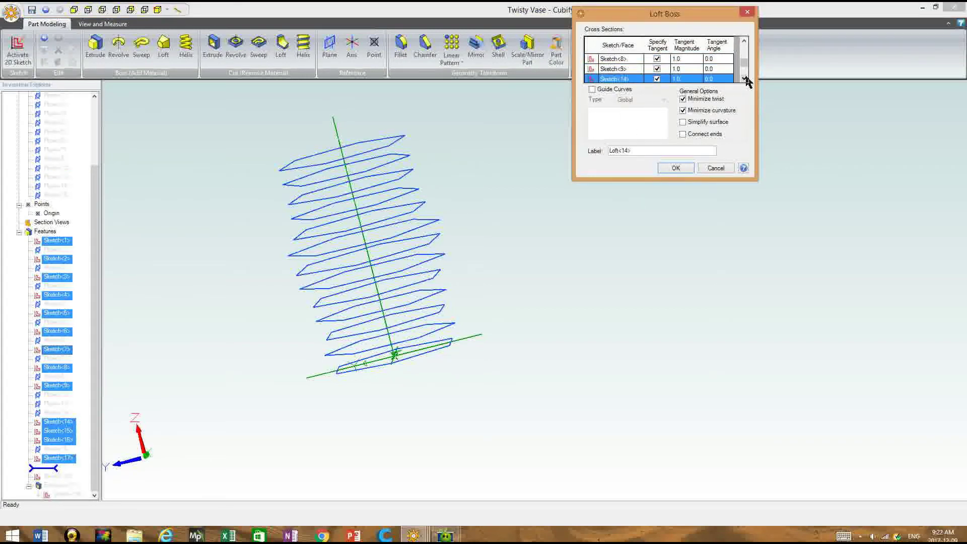
{"action": "left_click", "coordinate": [656, 69]}
{"action": "left_click", "coordinate": [743, 79]}
{"action": "left_click", "coordinate": [656, 68]}
{"action": "left_click", "coordinate": [674, 168]}
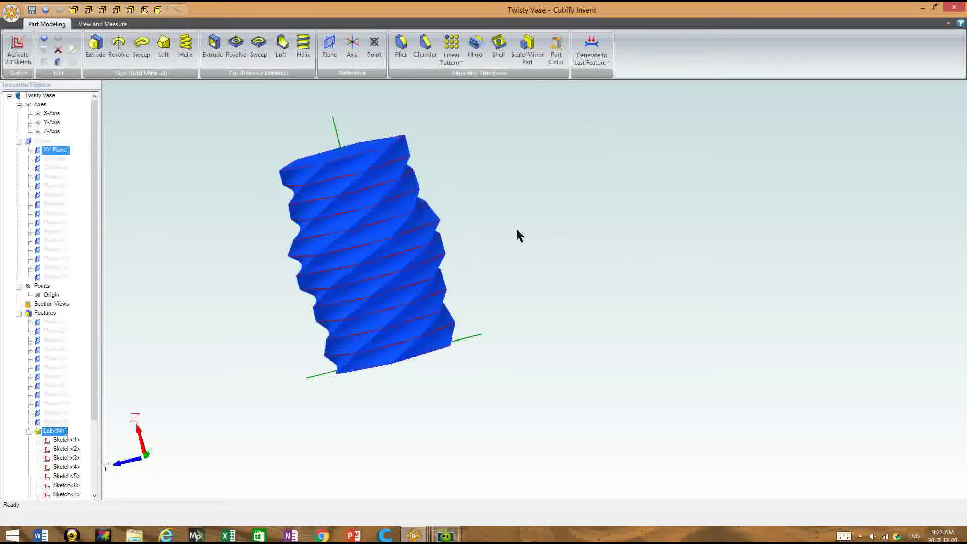
- Hide the sketches on the Twisty Vase loft and inspect its twisted side surfaces
{"action": "left_click", "coordinate": [102, 23]}
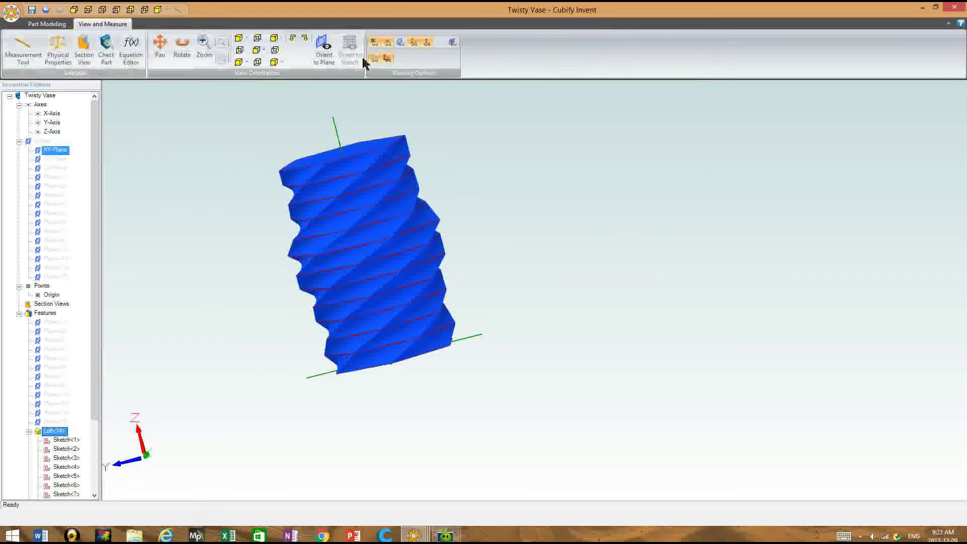
{"action": "mouse_move", "coordinate": [512, 149]}
{"action": "right_mouse_down"}
{"action": "mouse_move", "coordinate": [494, 162]}
{"action": "mouse_move", "coordinate": [494, 177]}
{"action": "mouse_move", "coordinate": [438, 209]}
{"action": "mouse_move", "coordinate": [461, 216]}
{"action": "mouse_move", "coordinate": [424, 214]}
{"action": "mouse_move", "coordinate": [518, 218]}
{"action": "mouse_move", "coordinate": [466, 186]}
{"action": "right_mouse_up"}
{"action": "left_click", "coordinate": [47, 23]}
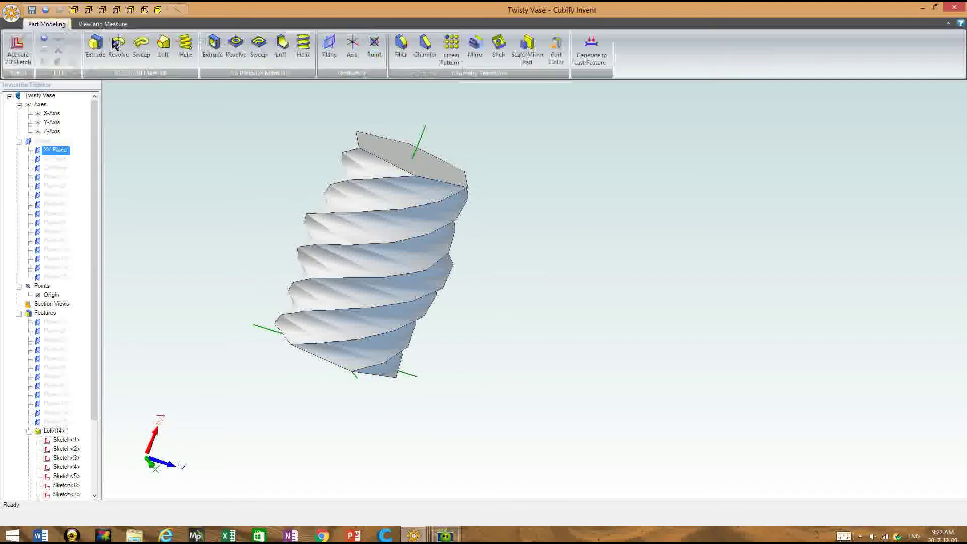
- Edit the Twisty Vase loft, turn off Specify Tangent for its cross sections, and apply the change
{"action": "right_click", "coordinate": [57, 436]}
{"action": "left_click", "coordinate": [80, 440]}
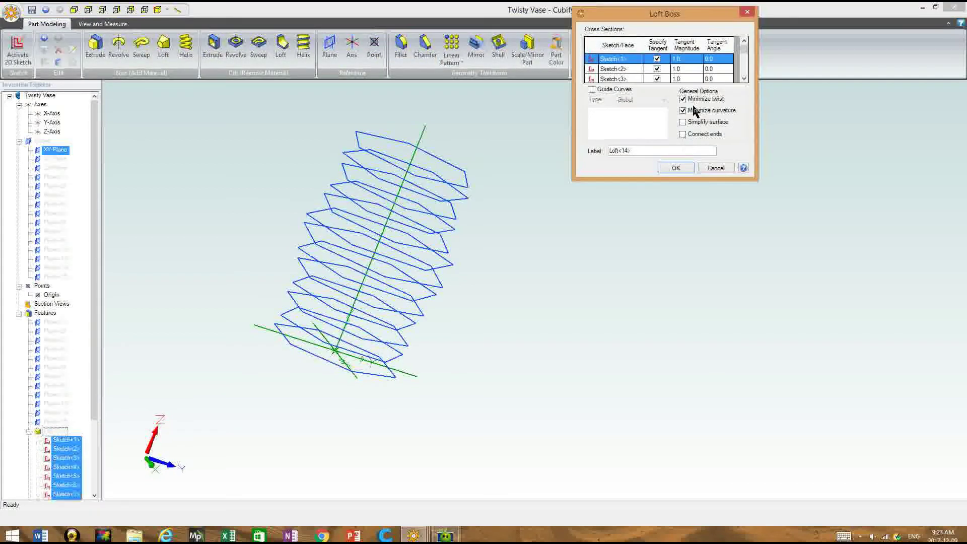
{"action": "key", "text": "Down"}
{"action": "key", "text": "Down"}
{"action": "key", "text": "Down"}
{"action": "key", "text": "Down"}
{"action": "key", "text": "Down"}
{"action": "key", "text": "Down"}
{"action": "key", "text": "Down"}
{"action": "key", "text": "Down"}
{"action": "key", "text": "Down"}
{"action": "key", "text": "Down"}
{"action": "key", "text": "Down"}
{"action": "key", "text": "Down"}
{"action": "key", "text": "Down"}
{"action": "key", "text": "Down"}
{"action": "key", "text": "Down"}
{"action": "key", "text": "Down"}
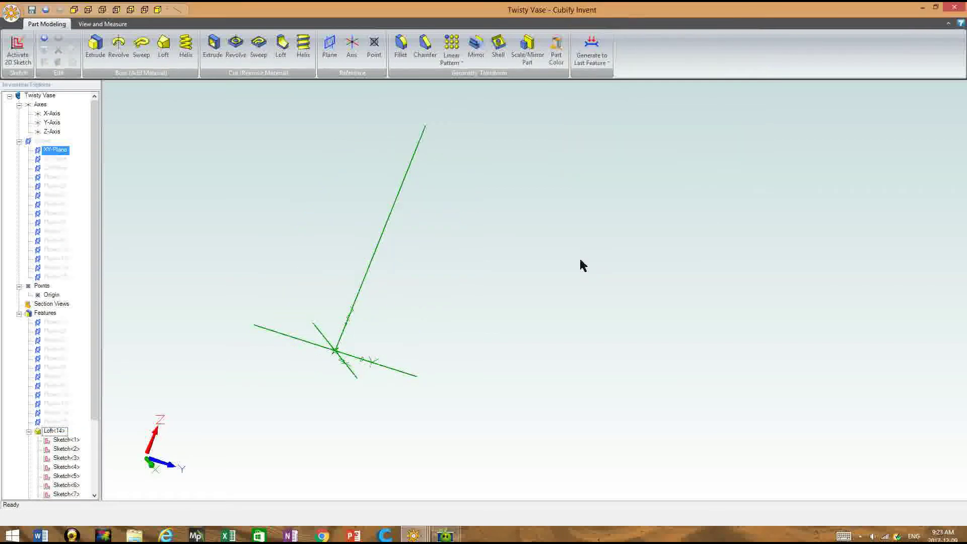
{"action": "left_click", "coordinate": [514, 268]}
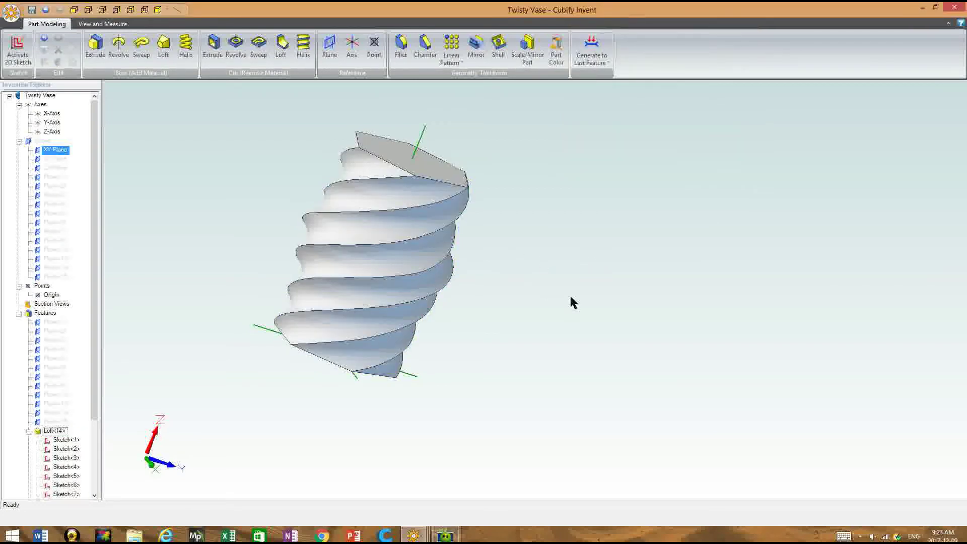
- Switch from the Twisty Vase to the shelled New Invention (1) loft and show its sketches
{"action": "right_click_drag", "start_coordinate": [574, 302], "coordinate": [420, 378]}
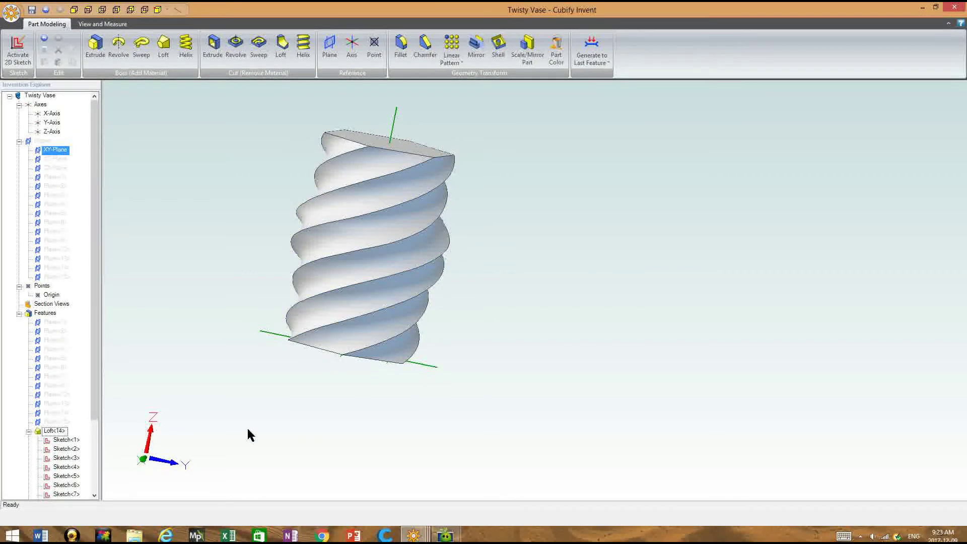
{"action": "mouse_move", "coordinate": [422, 535]}
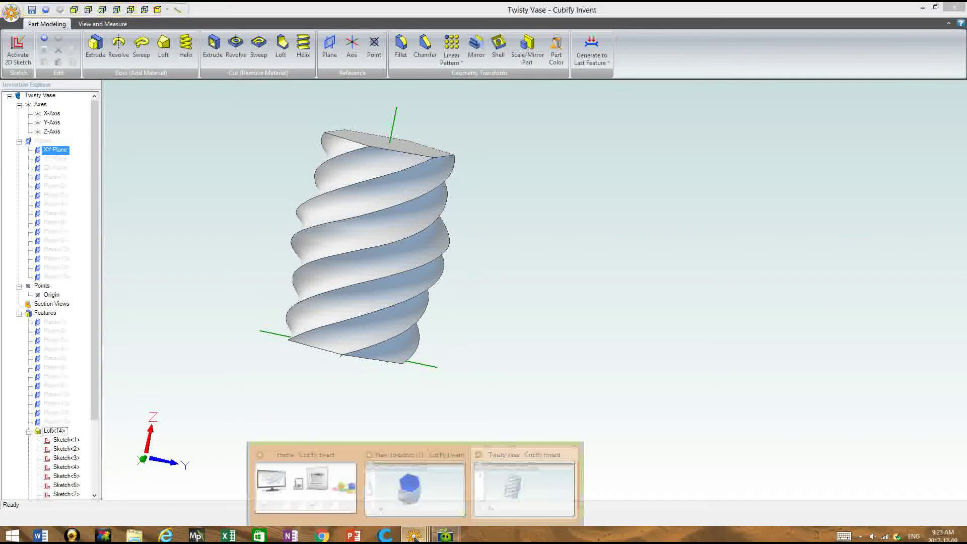
{"action": "left_click", "coordinate": [494, 497]}
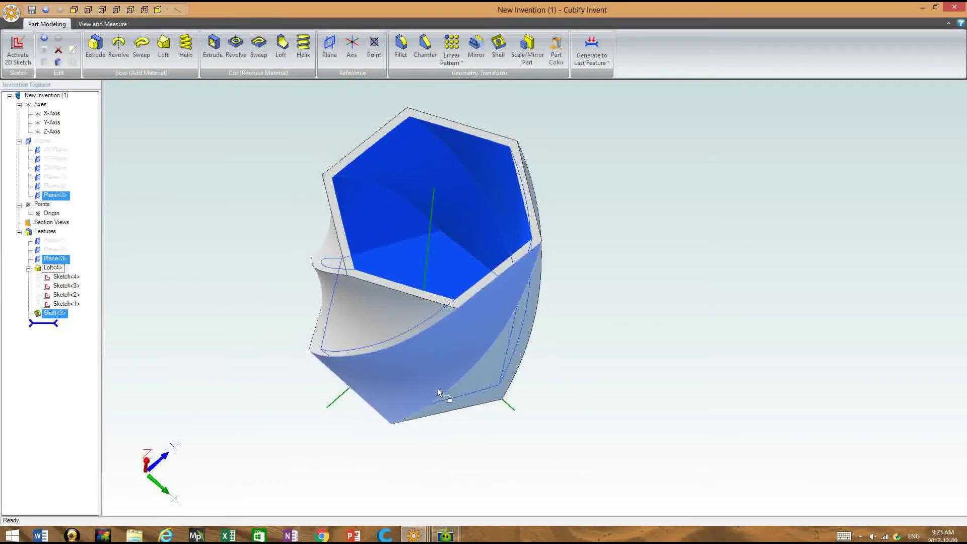
{"action": "key", "text": "Home"}
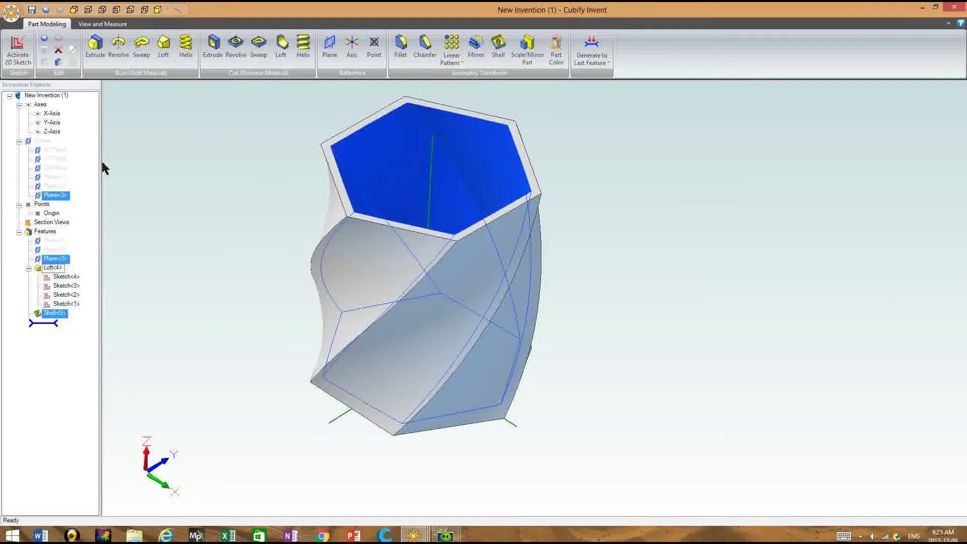
{"action": "left_click", "coordinate": [103, 23]}
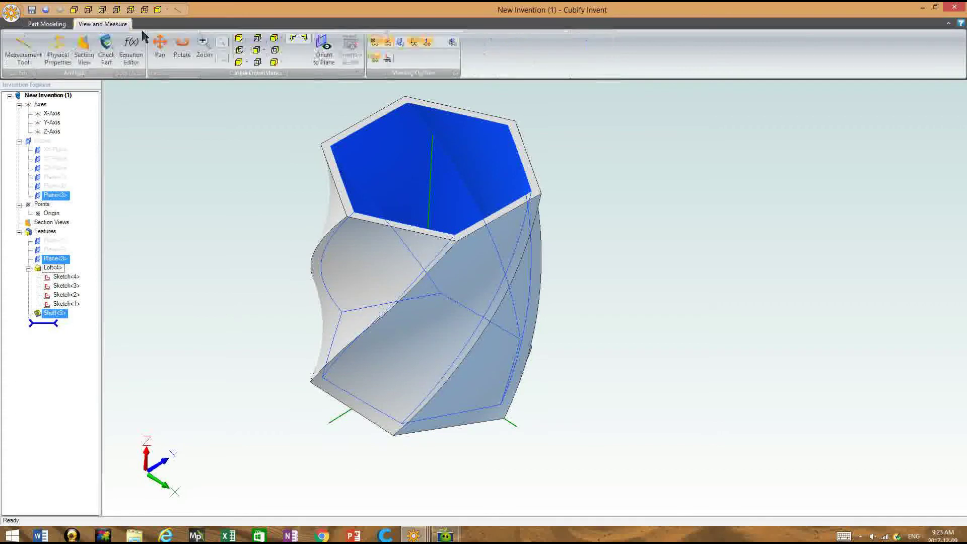
{"action": "left_click", "coordinate": [387, 59]}
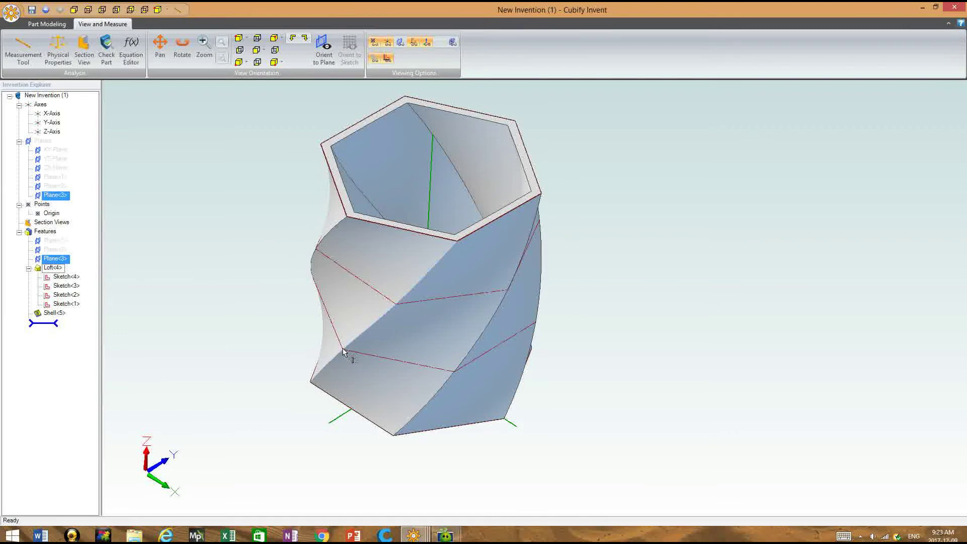
- Open the lower intermediate hexagon sketch on Plane<1> and offset all its figures outward by 2.5 mm
{"action": "double_click", "coordinate": [342, 351]}
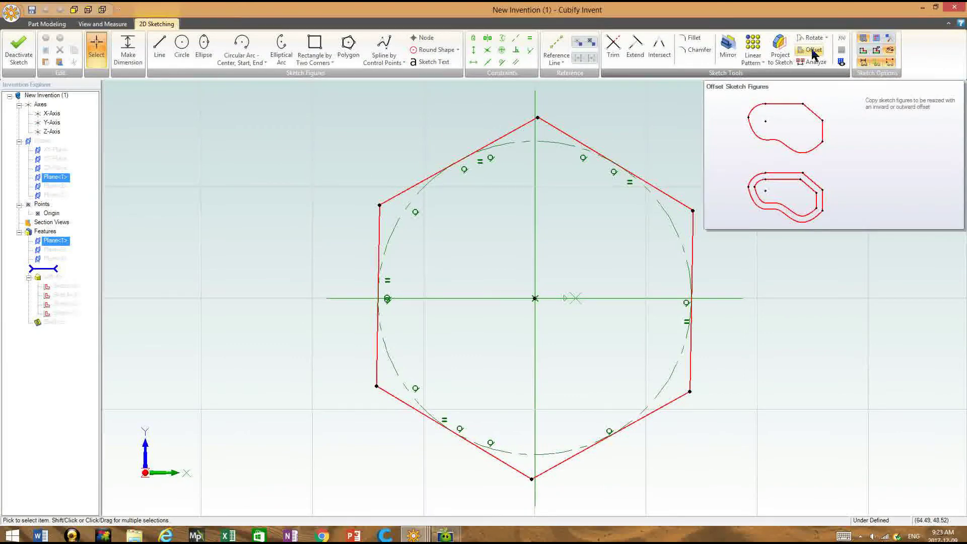
{"action": "left_click", "coordinate": [812, 51]}
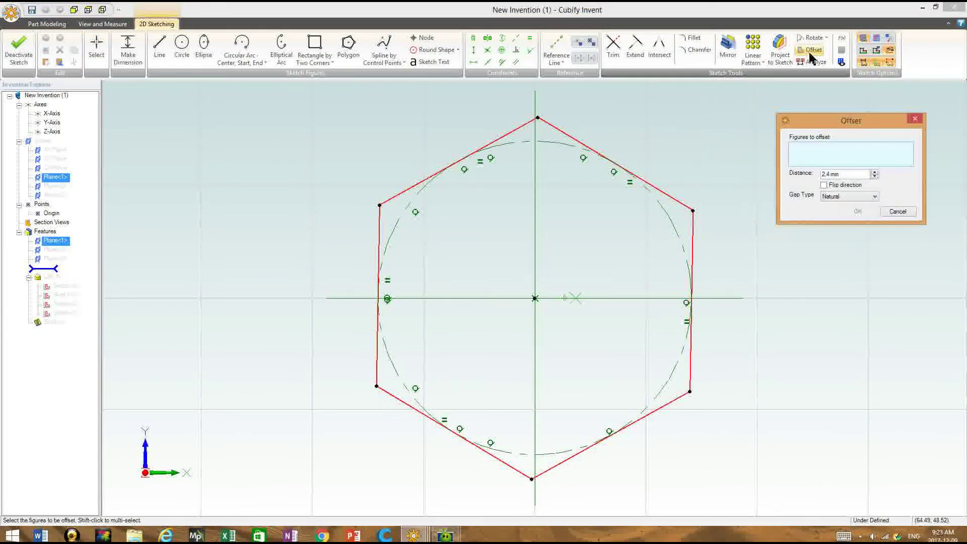
{"action": "left_click_drag", "start_coordinate": [299, 103], "coordinate": [773, 513]}
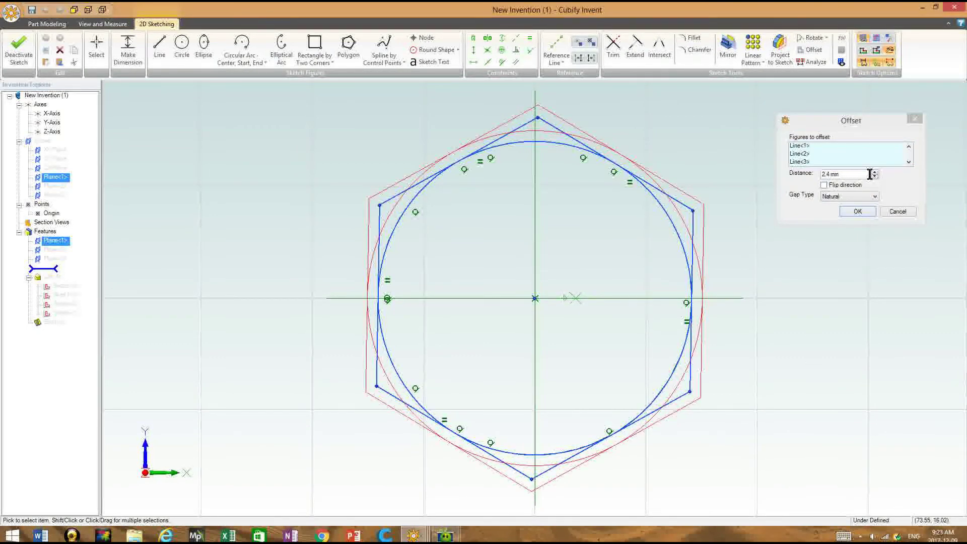
{"action": "left_click", "coordinate": [876, 176]}
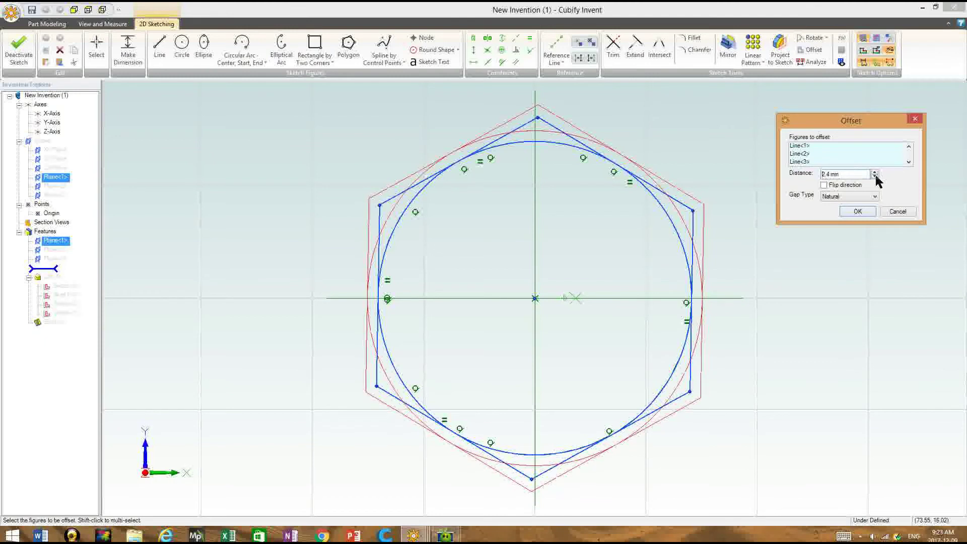
{"action": "left_click", "coordinate": [876, 172]}
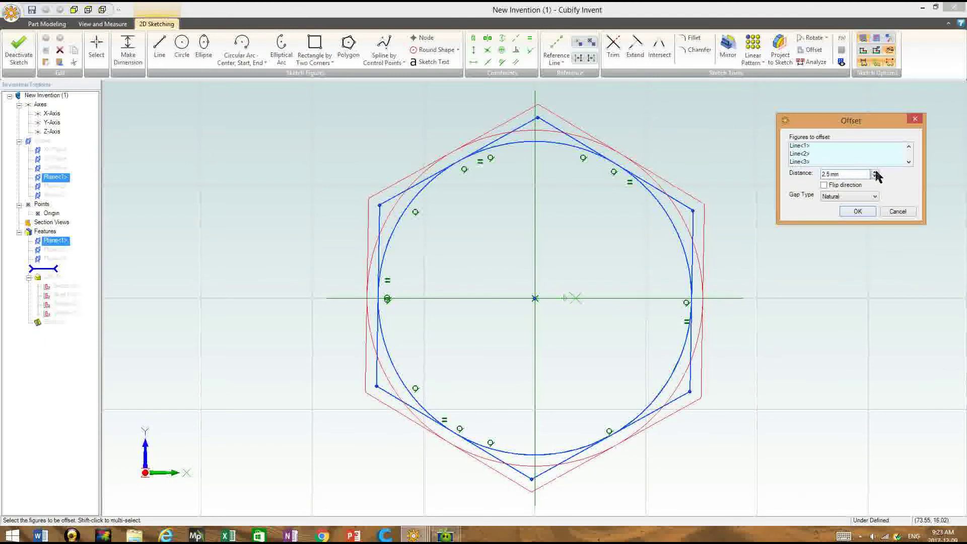
{"action": "left_click", "coordinate": [863, 211]}
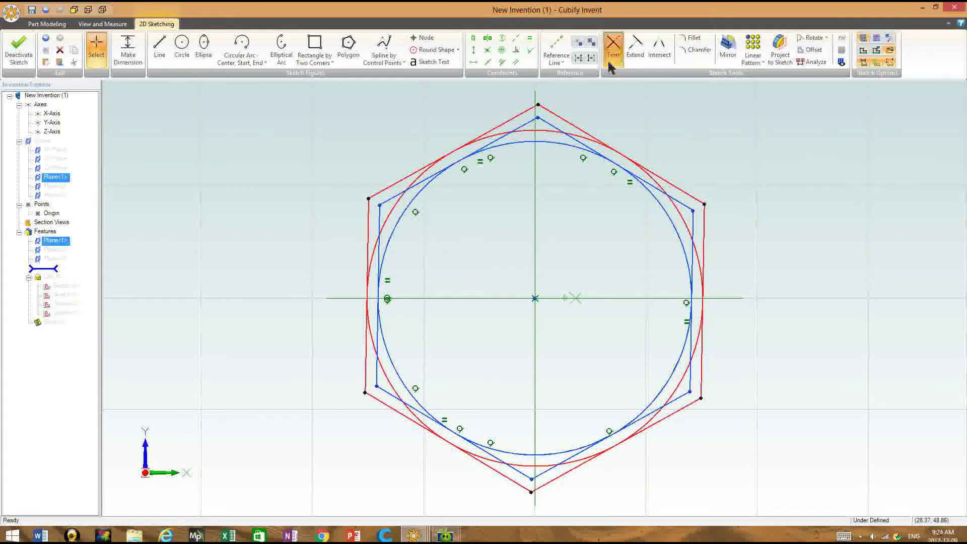
- Trim the original hexagon and the offset circle away inside the larger hexagon, from the top corner around the right half
{"action": "left_click", "coordinate": [613, 46]}
{"action": "left_click", "coordinate": [548, 122]}
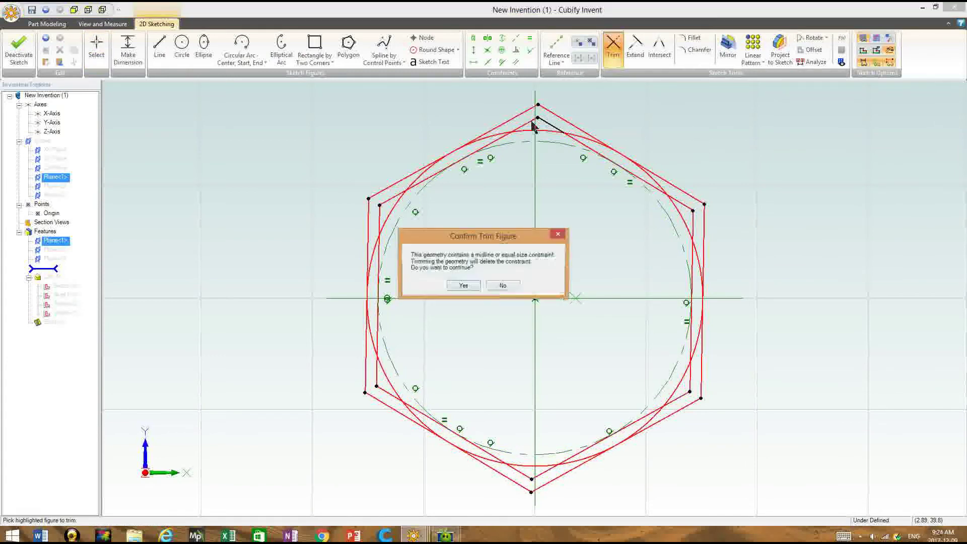
{"action": "left_click", "coordinate": [456, 283]}
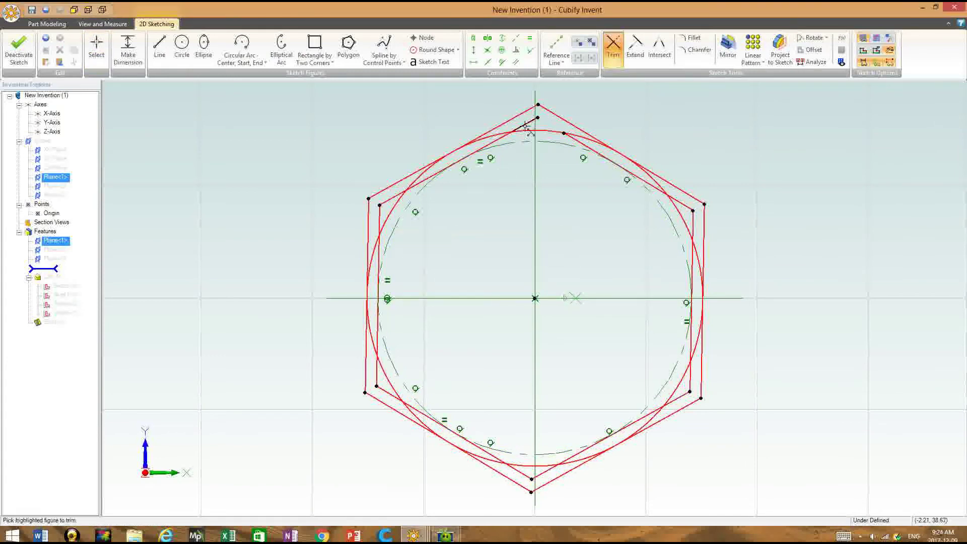
{"action": "left_click", "coordinate": [525, 126]}
{"action": "left_click", "coordinate": [462, 286]}
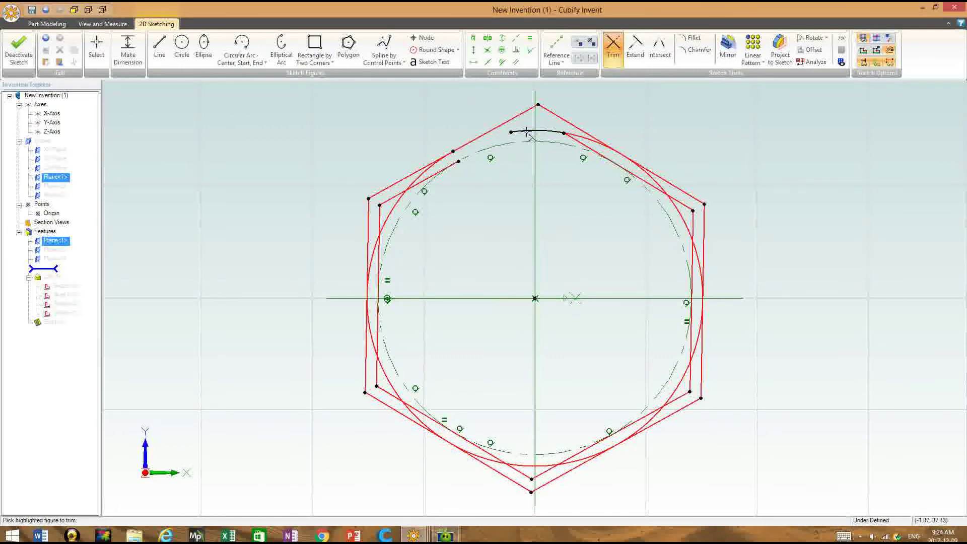
{"action": "left_click", "coordinate": [579, 137]}
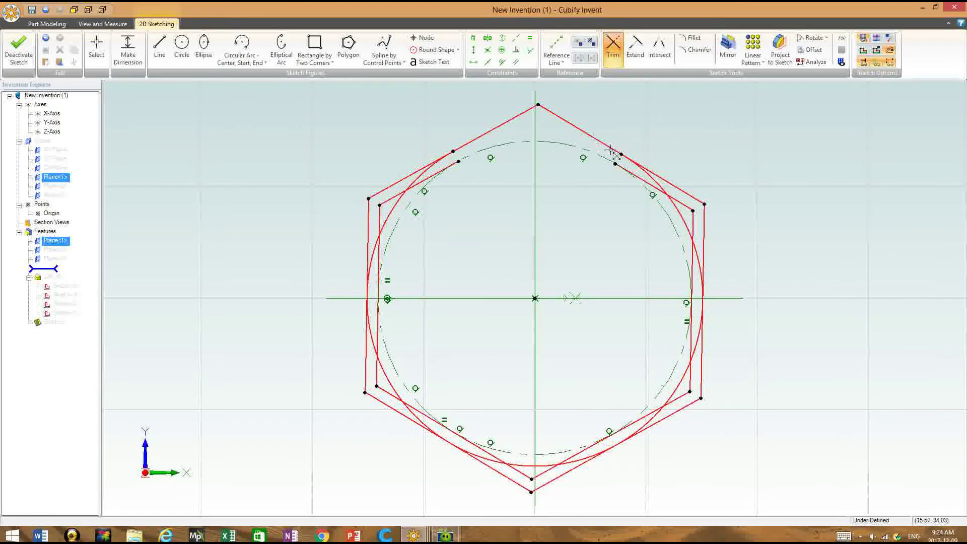
{"action": "left_click", "coordinate": [650, 183]}
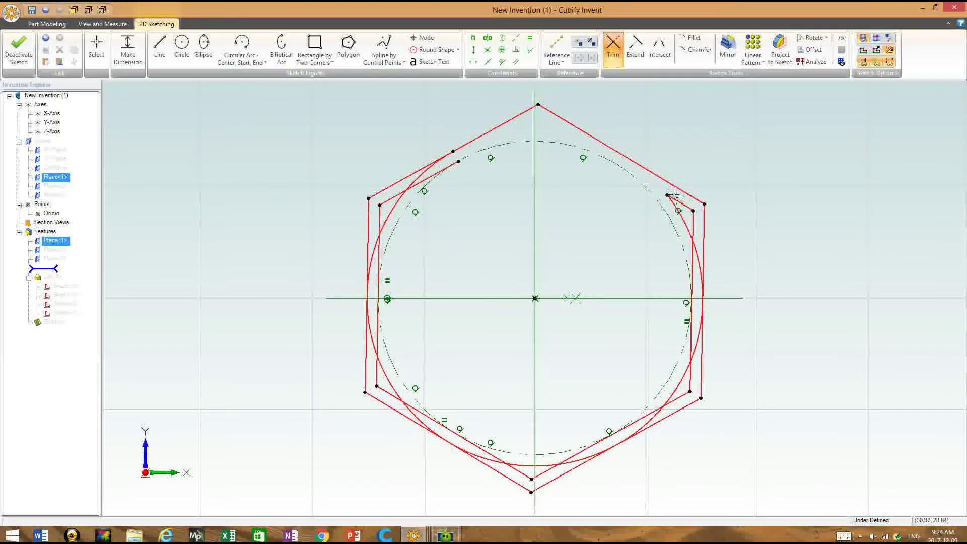
{"action": "left_click", "coordinate": [673, 204]}
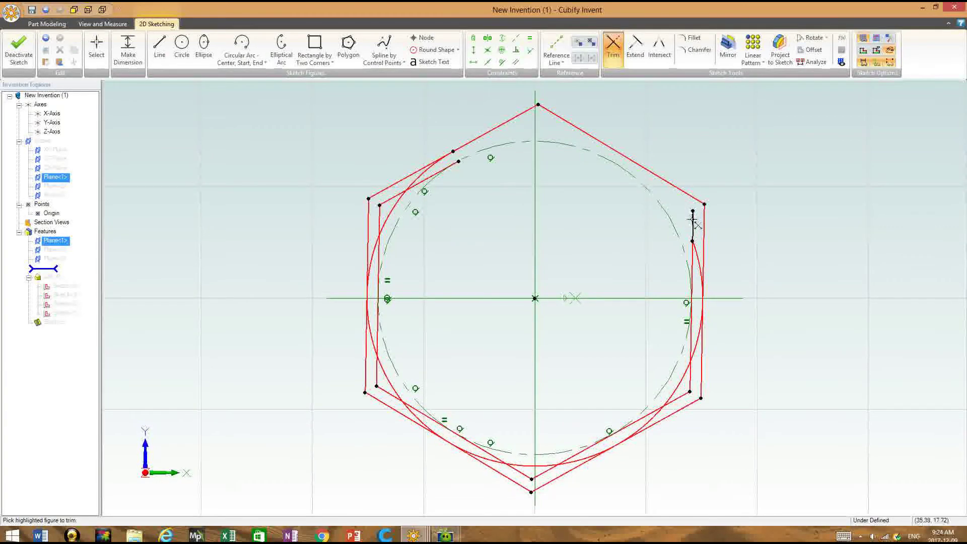
{"action": "left_click", "coordinate": [693, 220]}
{"action": "left_click", "coordinate": [469, 286]}
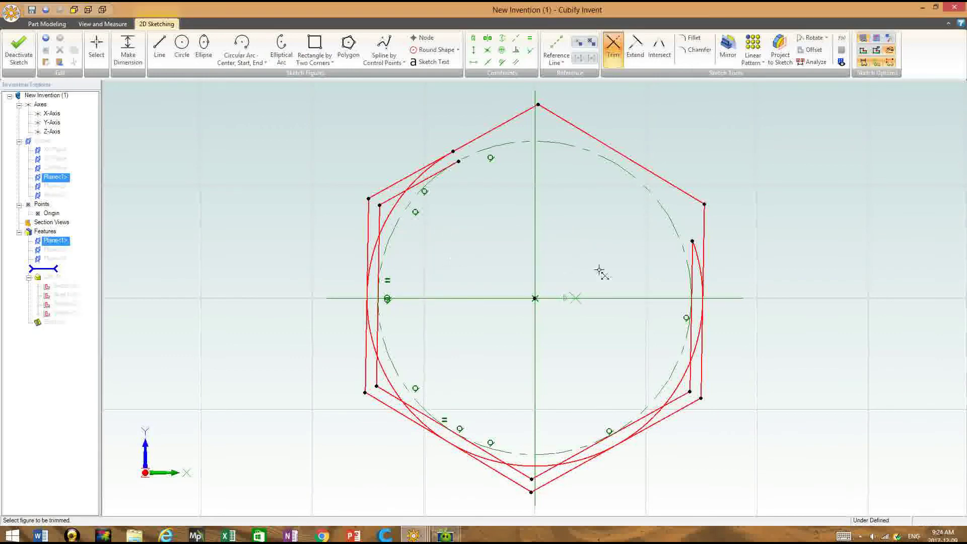
{"action": "left_click", "coordinate": [692, 262]}
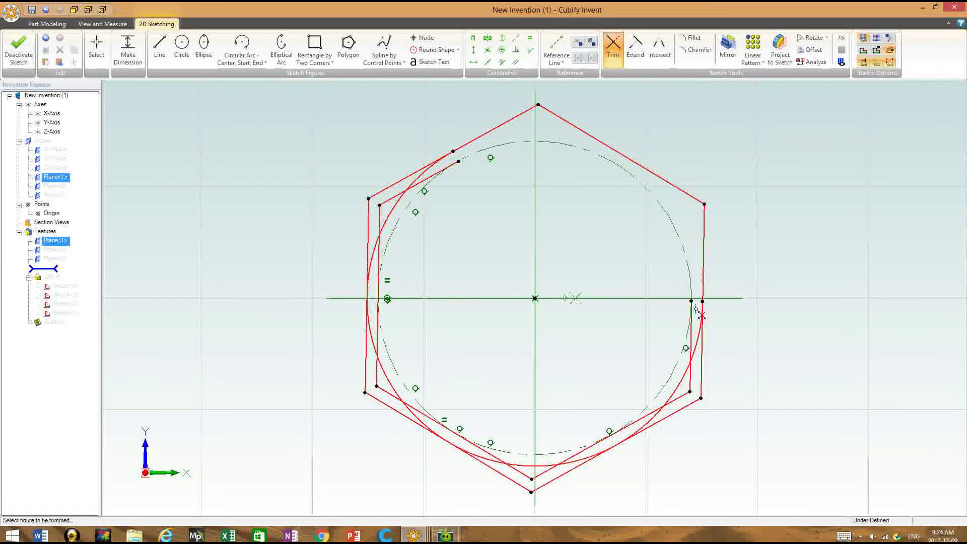
{"action": "left_click", "coordinate": [695, 353]}
{"action": "left_click", "coordinate": [689, 347]}
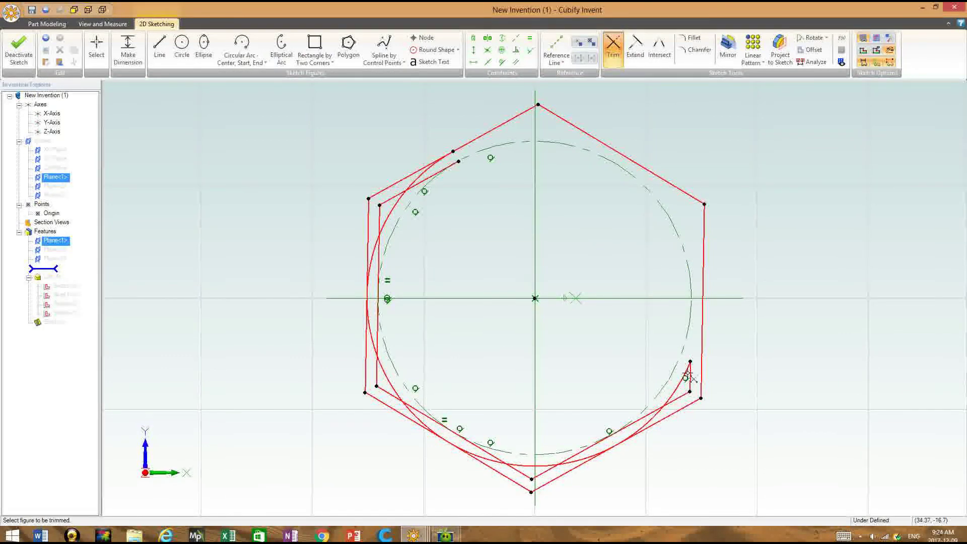
{"action": "left_click", "coordinate": [690, 376]}
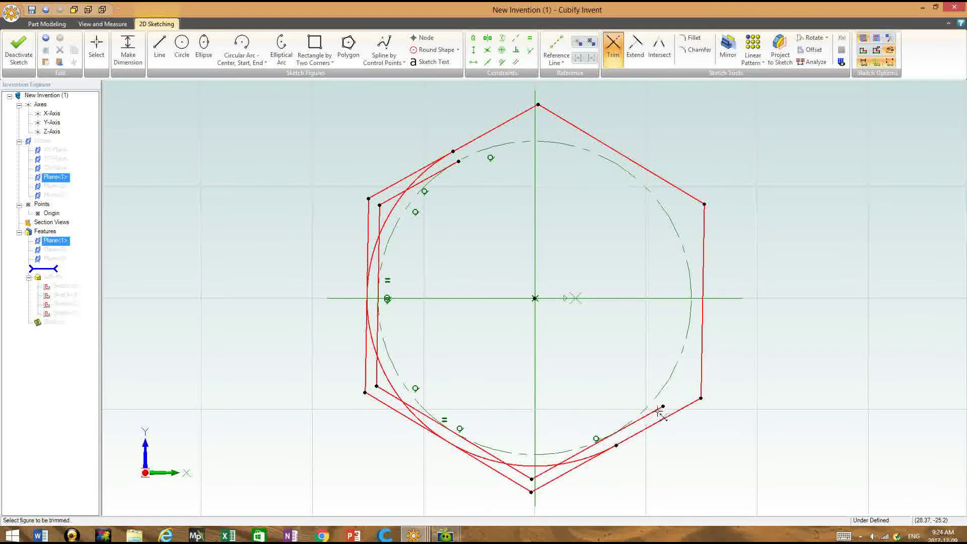
{"action": "left_click", "coordinate": [657, 409]}
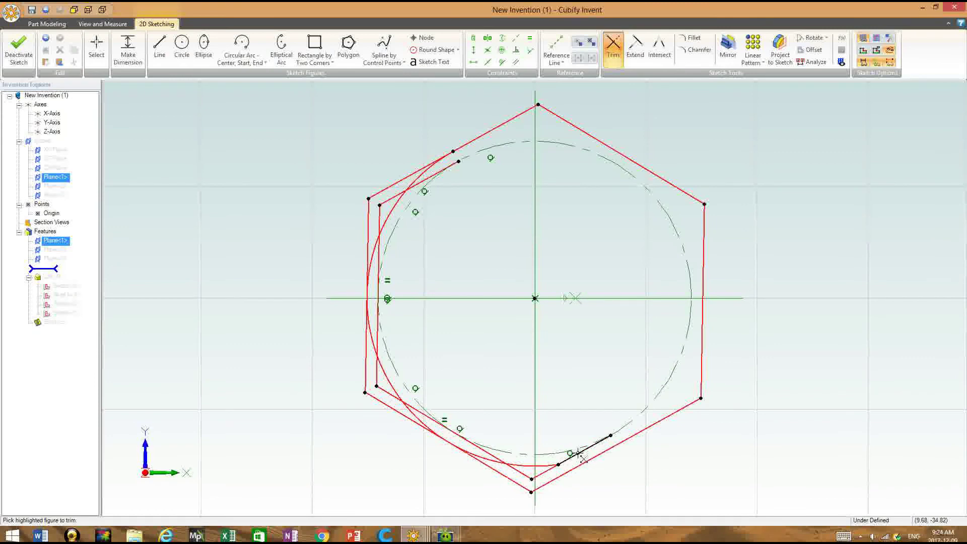
{"action": "left_click", "coordinate": [581, 455]}
{"action": "left_click", "coordinate": [543, 466]}
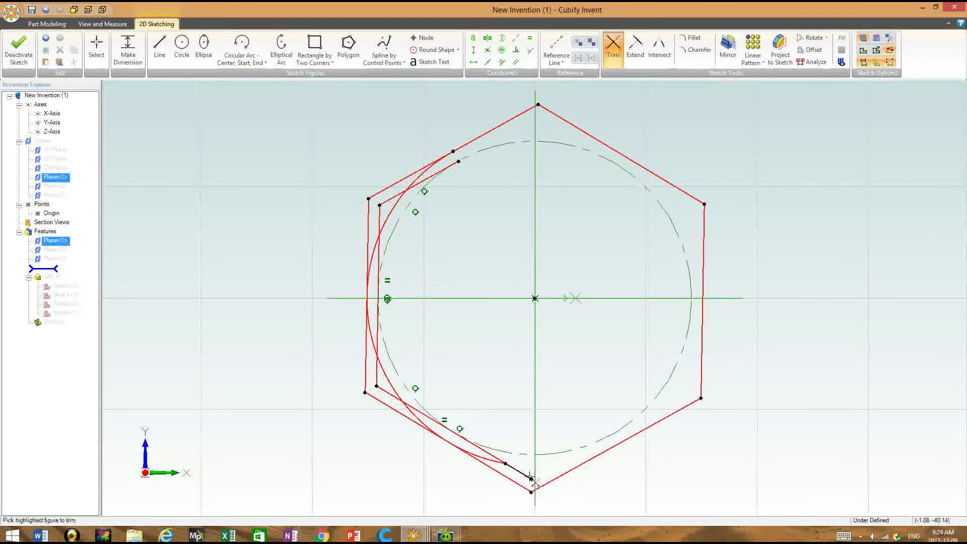
- Trim the remaining original hexagon and offset circle pieces along the sketch's left half, leaving only the outer hexagon
{"action": "left_click", "coordinate": [524, 473]}
{"action": "left_click", "coordinate": [453, 431]}
{"action": "left_click", "coordinate": [396, 395]}
{"action": "left_click", "coordinate": [386, 388]}
{"action": "left_click", "coordinate": [378, 281]}
{"action": "left_click", "coordinate": [400, 193]}
{"action": "left_click", "coordinate": [442, 158]}
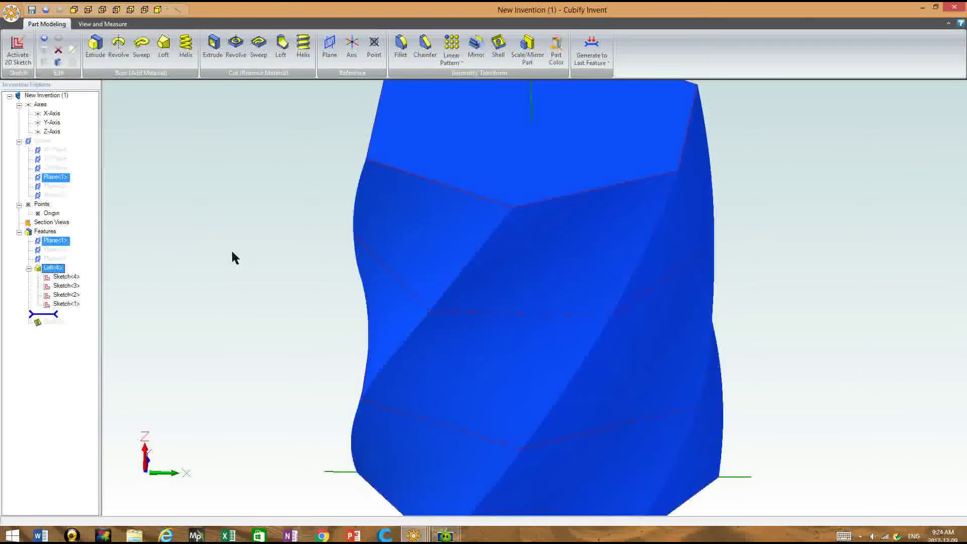
- Examine the rebuilt hexagonal loft's side profile and twisted faces from the side and from above
{"action": "middle_click_drag", "start_coordinate": [233, 257], "coordinate": [210, 291]}
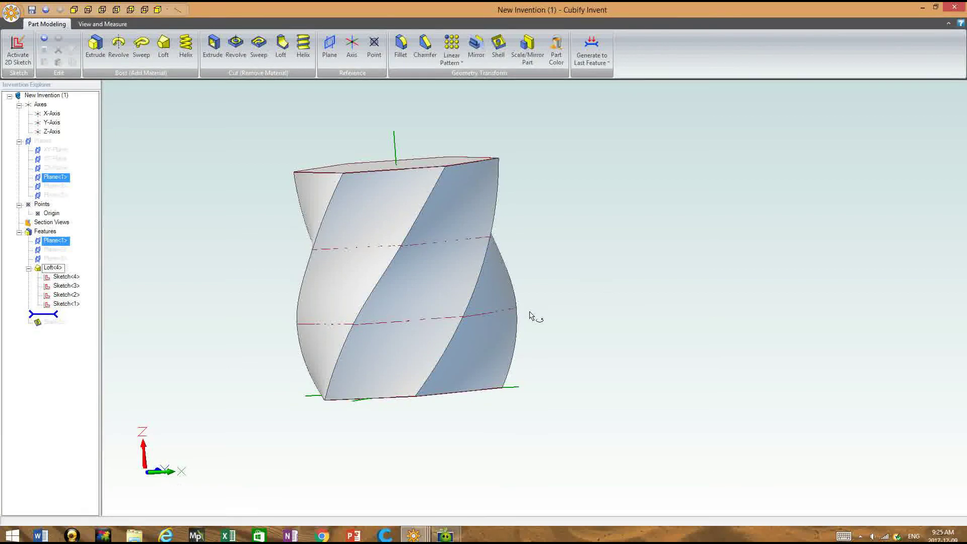
{"action": "middle_click_drag", "start_coordinate": [530, 315], "coordinate": [535, 109]}
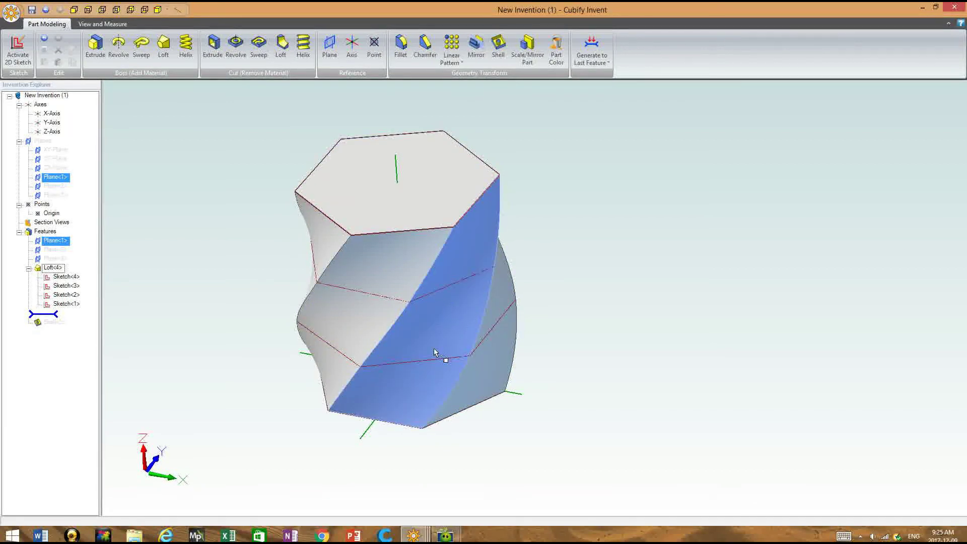
{"action": "middle_click_drag", "start_coordinate": [592, 318], "coordinate": [431, 361]}
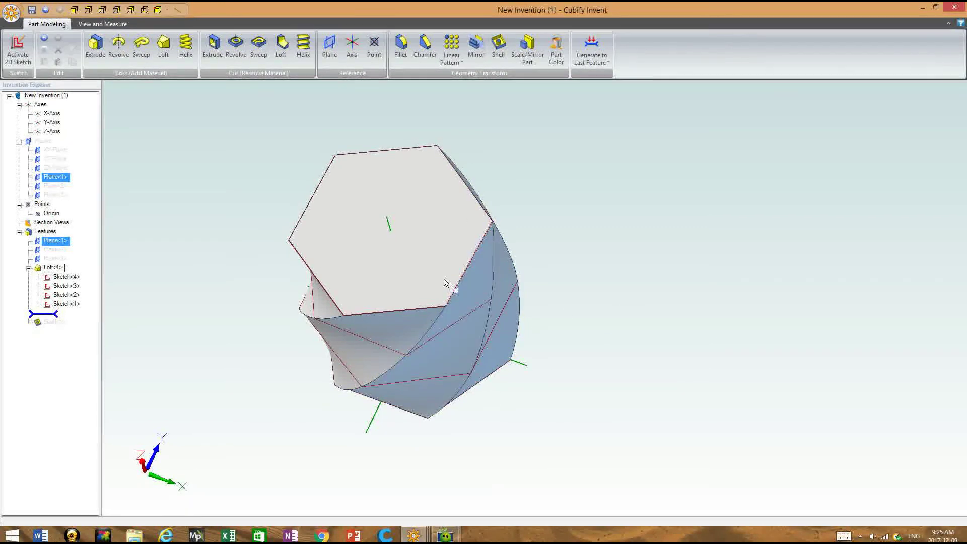
{"action": "middle_click_drag", "start_coordinate": [514, 386], "coordinate": [489, 362]}
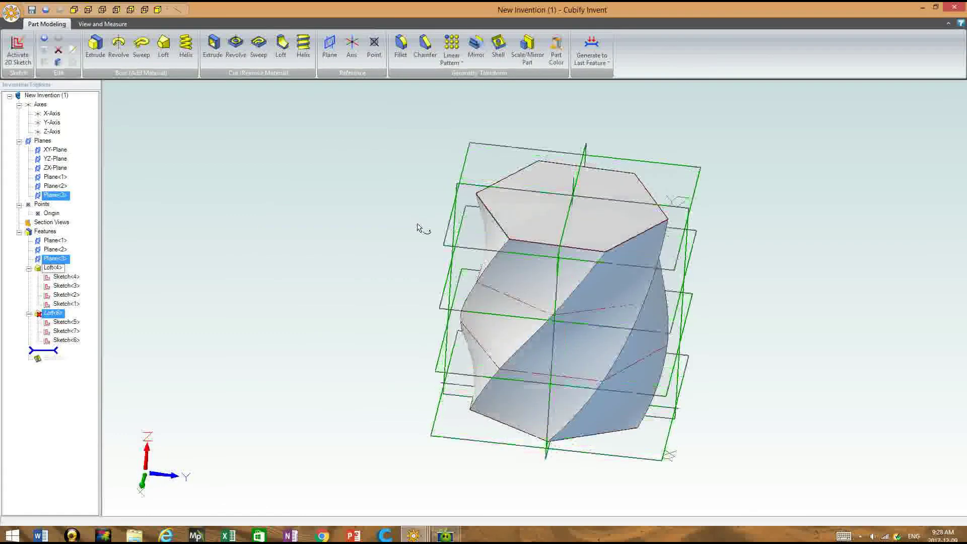
{"action": "mouse_move", "coordinate": [417, 218]}
{"action": "middle_mouse_down"}
{"action": "mouse_move", "coordinate": [443, 236]}
{"action": "mouse_move", "coordinate": [426, 223]}
{"action": "middle_mouse_up"}
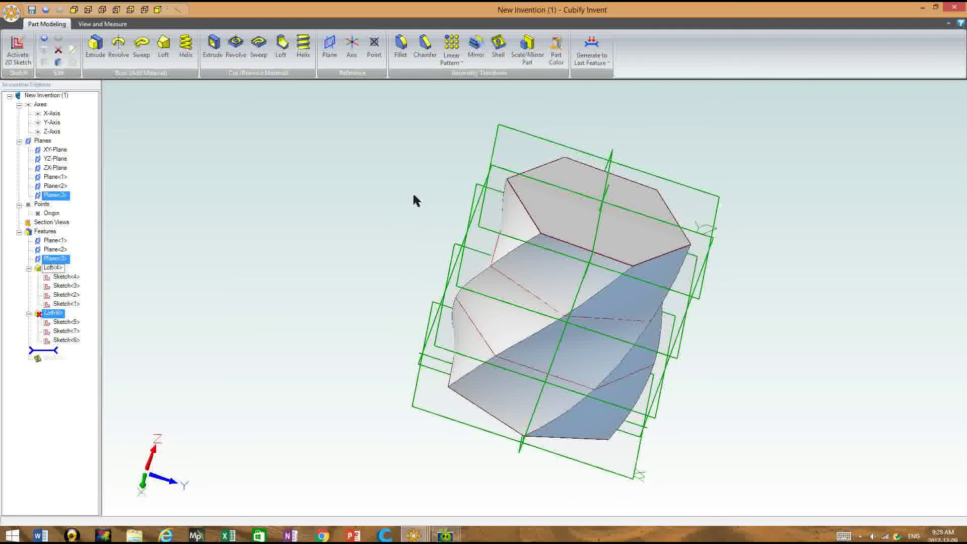
{"action": "scroll", "coordinate": [406, 220], "scroll_direction": "down", "scroll_amount": 2}
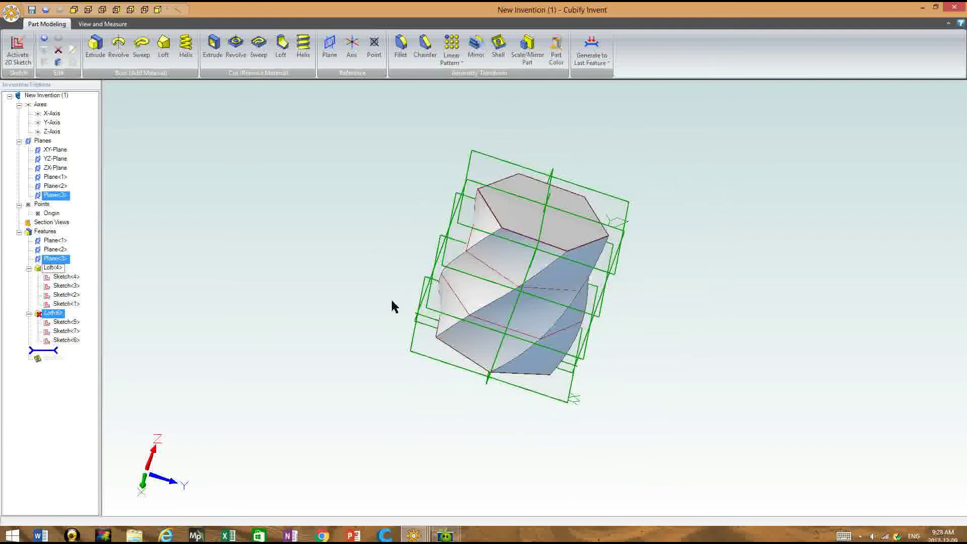
- Switch back to the Twisty Vase and examine its twisted sides and hexagonal end face from several angles
{"action": "mouse_move", "coordinate": [417, 537]}
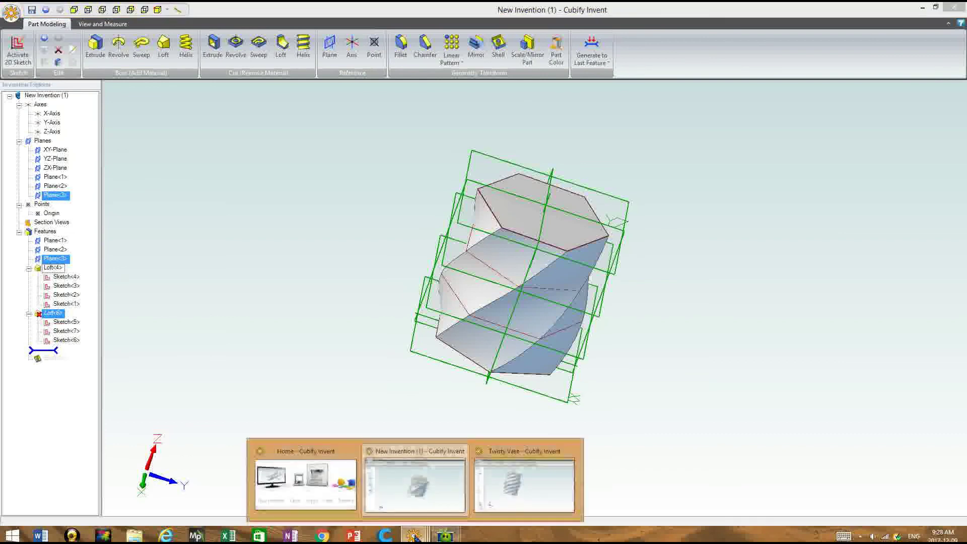
{"action": "left_click", "coordinate": [473, 491]}
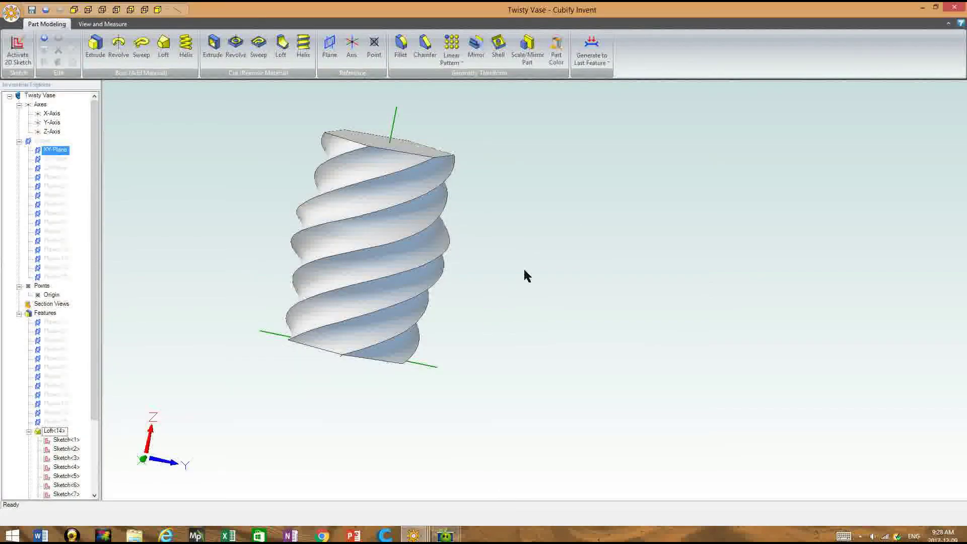
{"action": "middle_click_drag", "start_coordinate": [526, 276], "coordinate": [557, 261]}
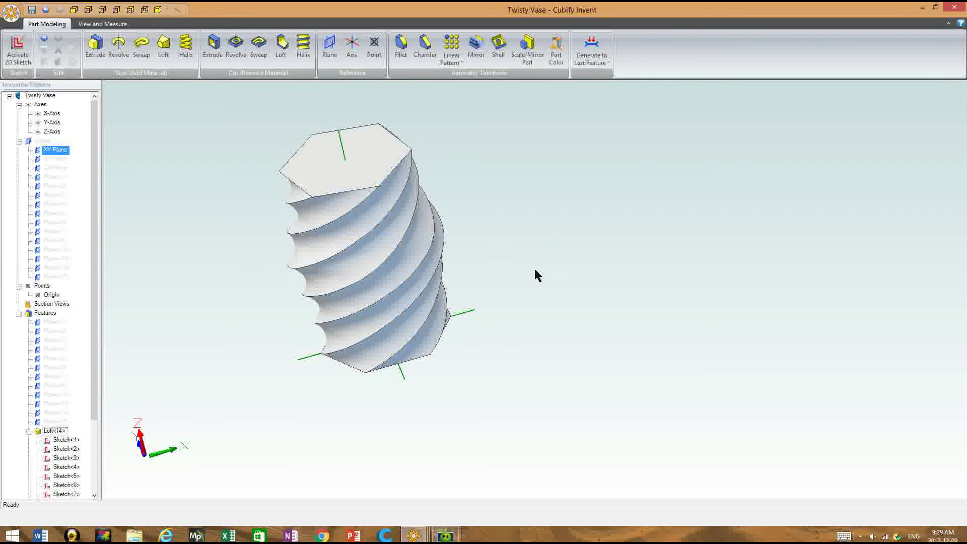
{"action": "middle_click_drag", "start_coordinate": [538, 276], "coordinate": [554, 306]}
{"action": "scroll", "coordinate": [555, 307], "scroll_direction": "down", "scroll_amount": 2}
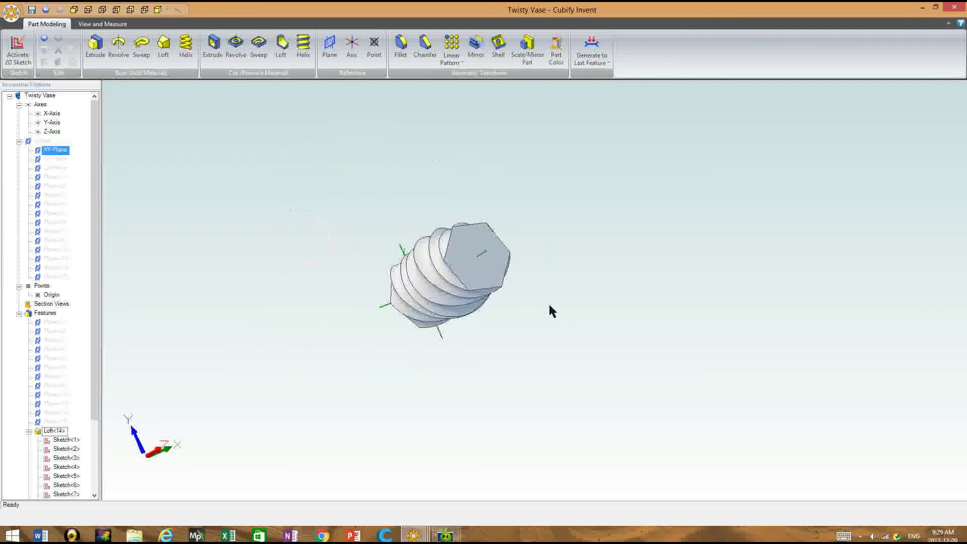
{"action": "scroll", "coordinate": [551, 311], "scroll_direction": "up", "scroll_amount": 2}
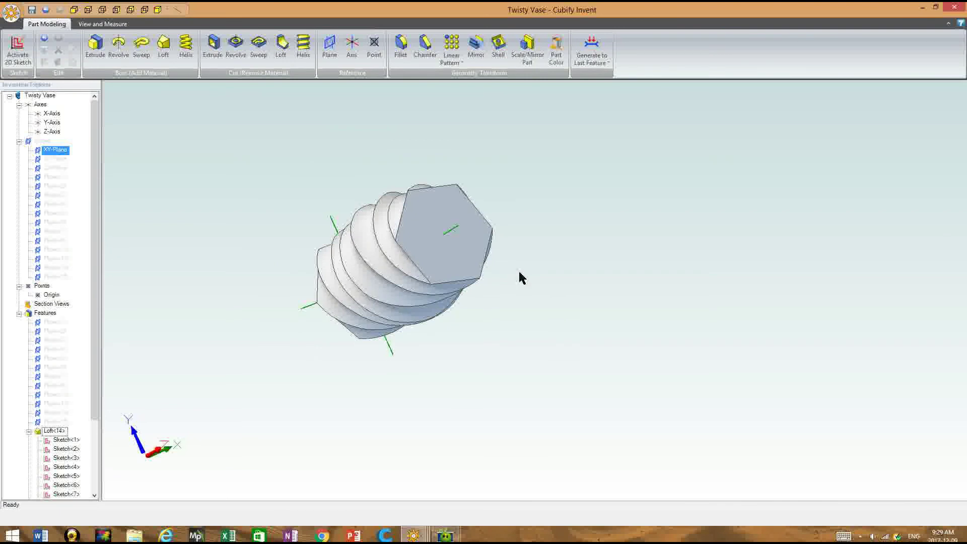